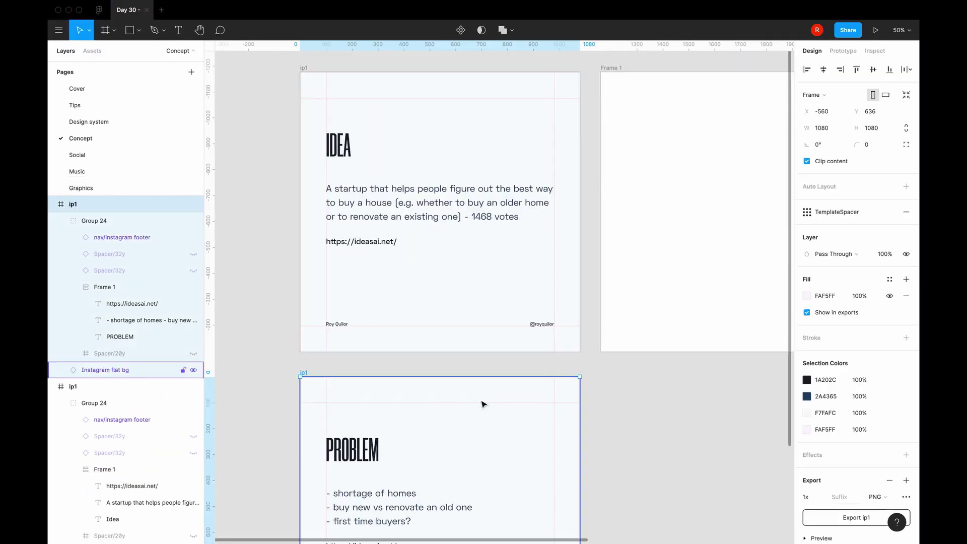
- Copy the idea description from the ip1 card into Frame 1 and make it large and bold
left_click(632, 401)
scroll(632, 401, "right", 6)
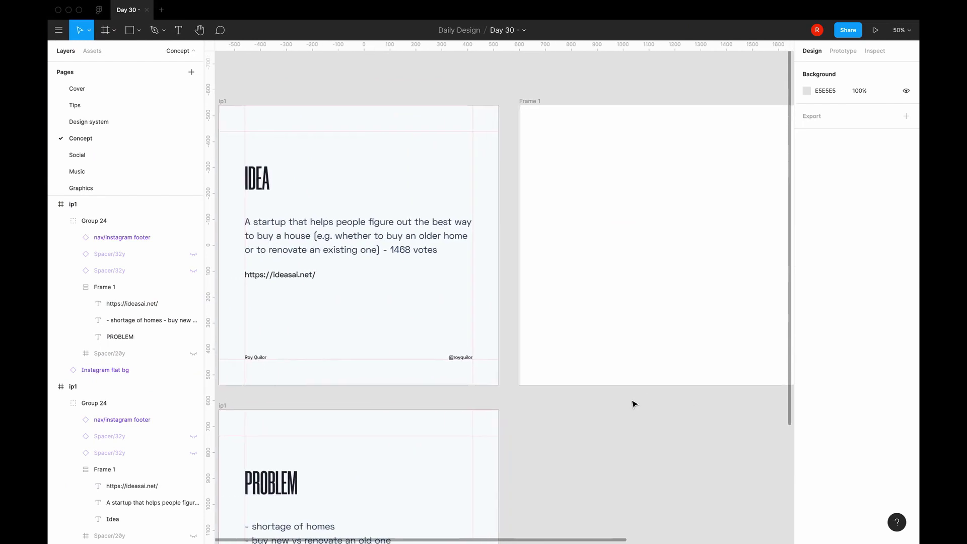
scroll(514, 374, "left", 3)
scroll(514, 373, "right", 3)
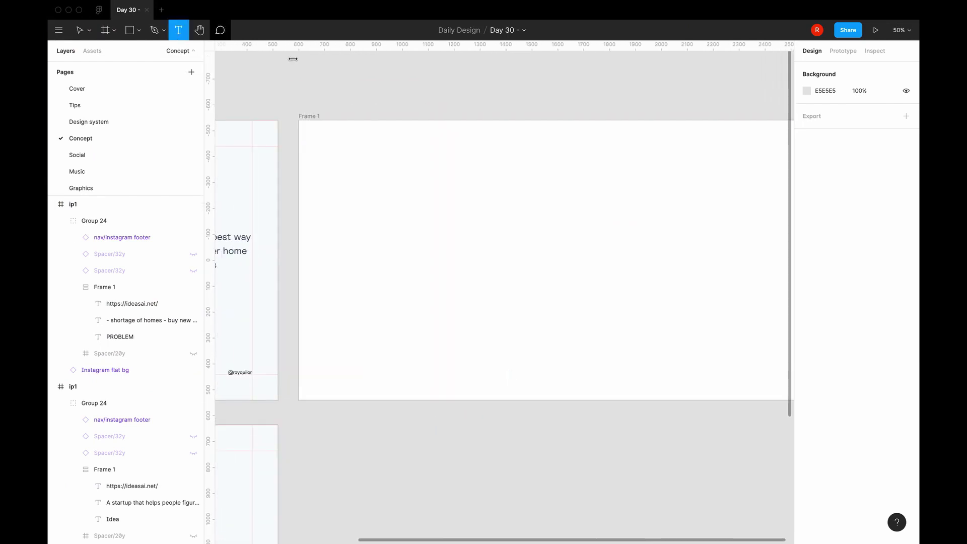
left_click(151, 503)
key("ctrl+c")
key("ctrl+v")
left_click_drag(453, 186, 491, 240)
left_click(887, 312)
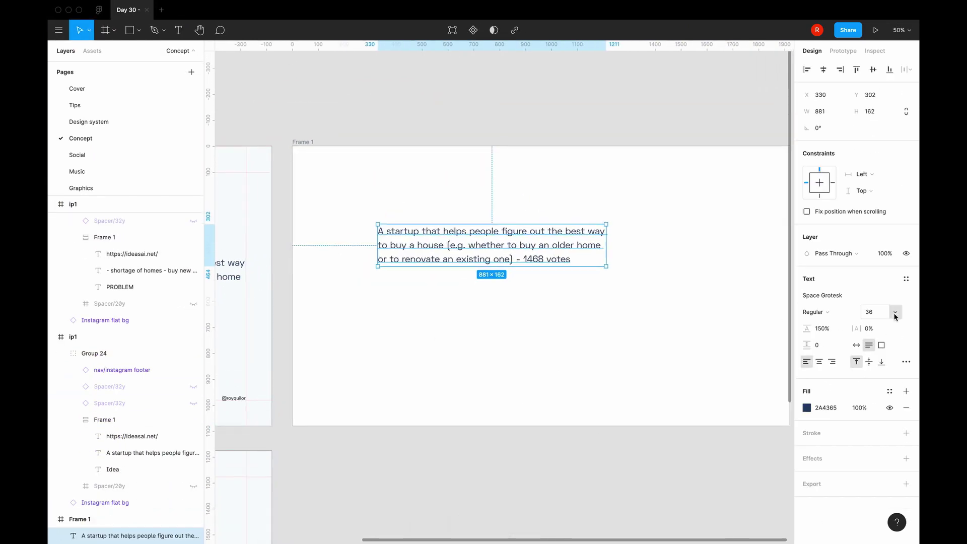
left_click(863, 309)
- Widen the text box and retype the heading as 'Find out the best way to buy a house'
scroll(667, 402, "right", 2)
left_click_drag(544, 299, 642, 291)
left_click(559, 380)
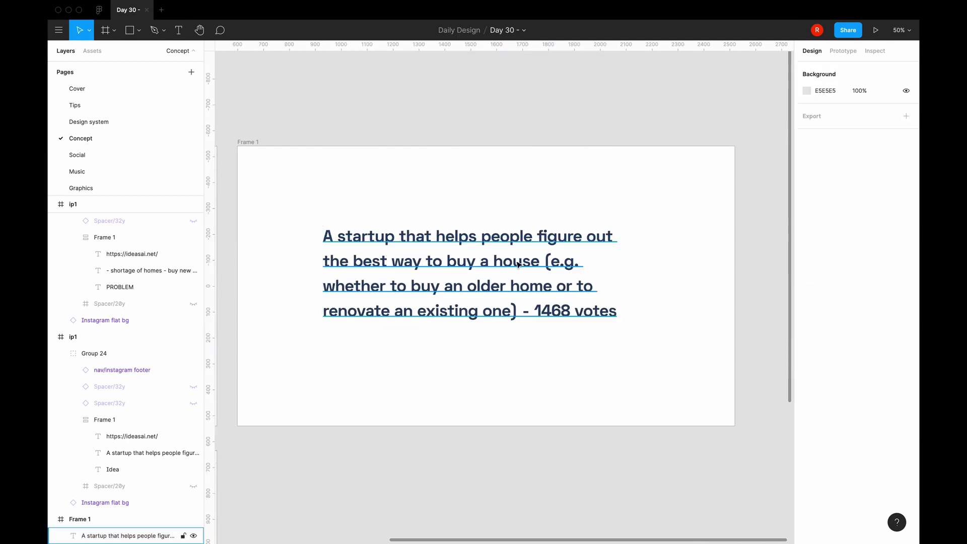
double_click(354, 262)
key("Escape")
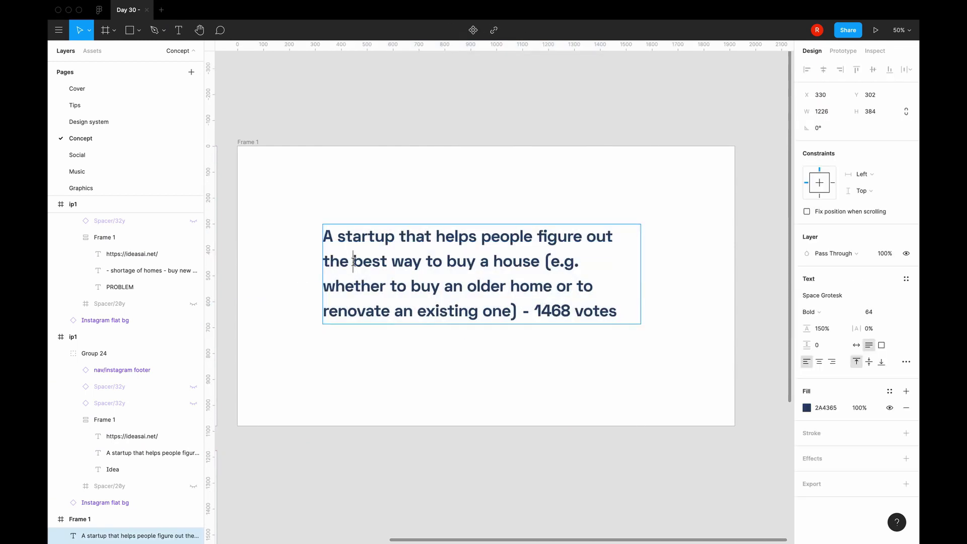
left_click_drag(356, 260, 323, 235)
type("Find out the best way to buy a house")
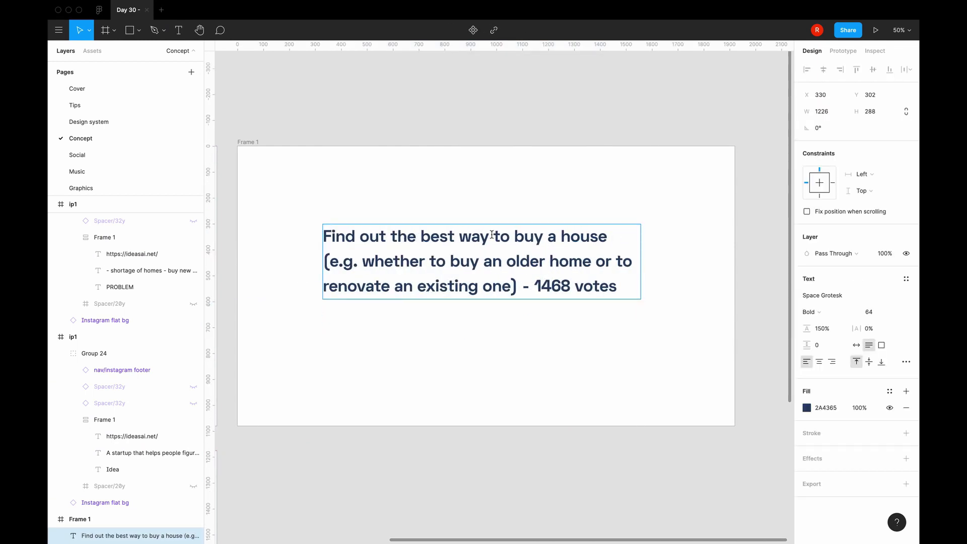
left_click_drag(618, 286, 446, 349)
key("Escape")
- Start the lower copy with 'Should you' and insert 'new build' into the question
double_click(353, 261)
key("BackSpace")
double_click(325, 325)
type("Should you")
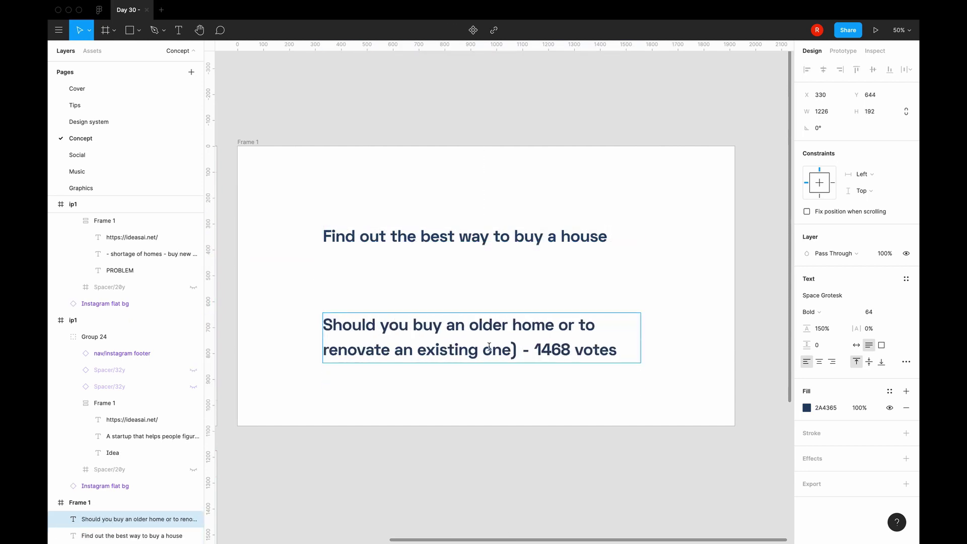
key("Right")
key("Right")
key("Right")
key("Right")
key("Right")
key("Right")
key("Right")
key("Right")
key("Left")
key("BackSpace")
type("new build")
key("Right")
key("Right")
key("Delete")
key("Delete")
key("Delete")
key("Delete")
key("Delete")
key("BackSpace")
key("Right")
key("Right")
key("Right")
key("Right")
- Replace 'existing one' with 'older home', remove the vote count, and move the question under the heading
left_click_drag(419, 351, 515, 350)
type("older home")
key("shift+End")
key("BackSpace")
left_click(582, 407)
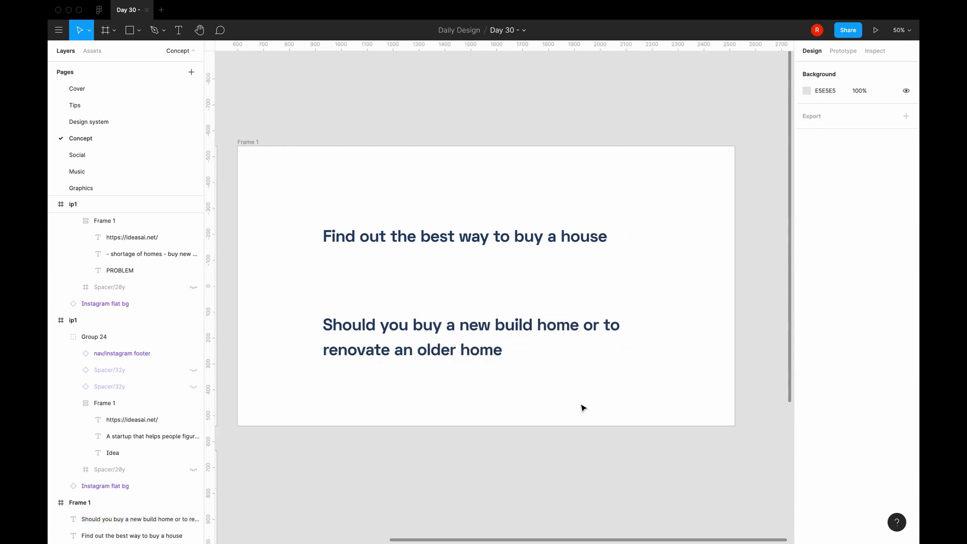
left_click_drag(453, 347, 453, 312)
left_click(471, 382)
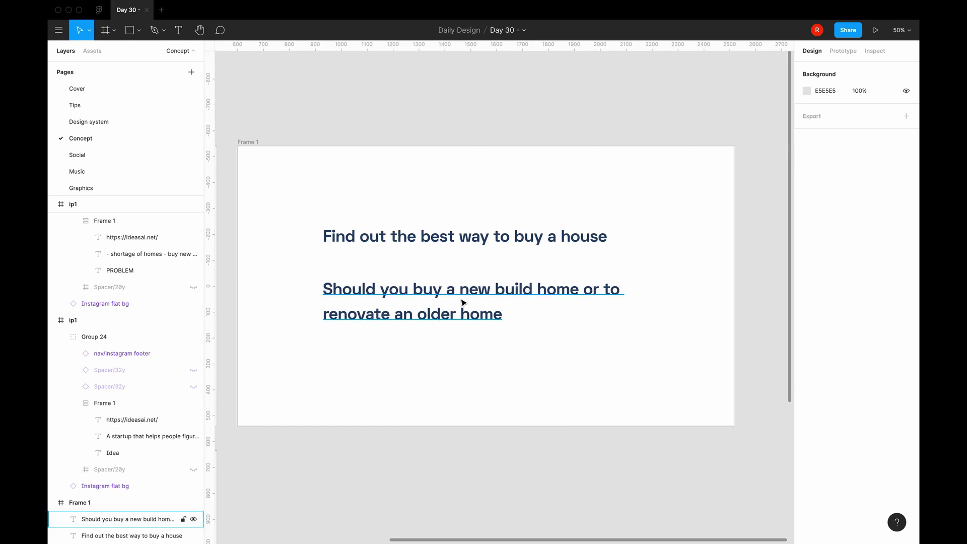
- Delete the word 'to' and end the question with 'older one?'
double_click(530, 296)
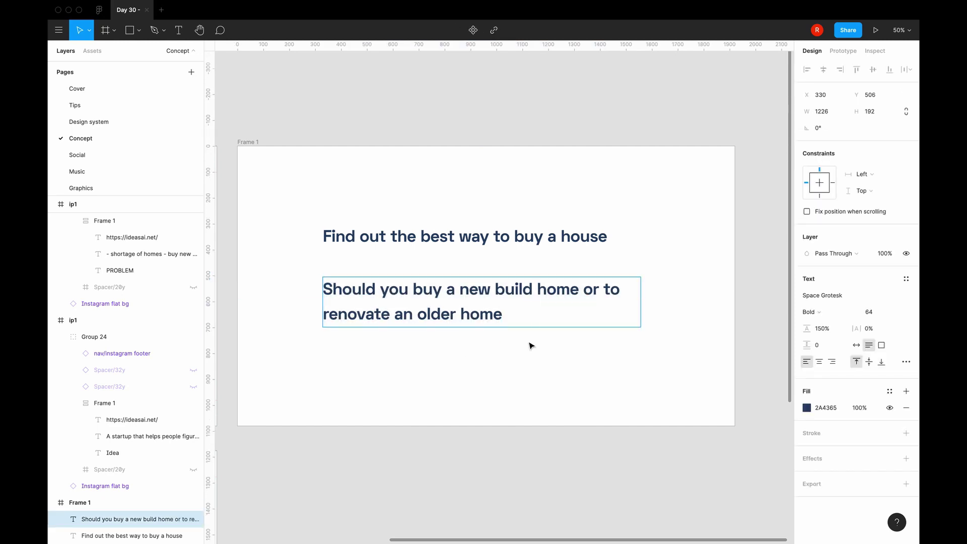
double_click(612, 290)
key("BackSpace")
double_click(504, 315)
type("one?")
left_click(492, 365)
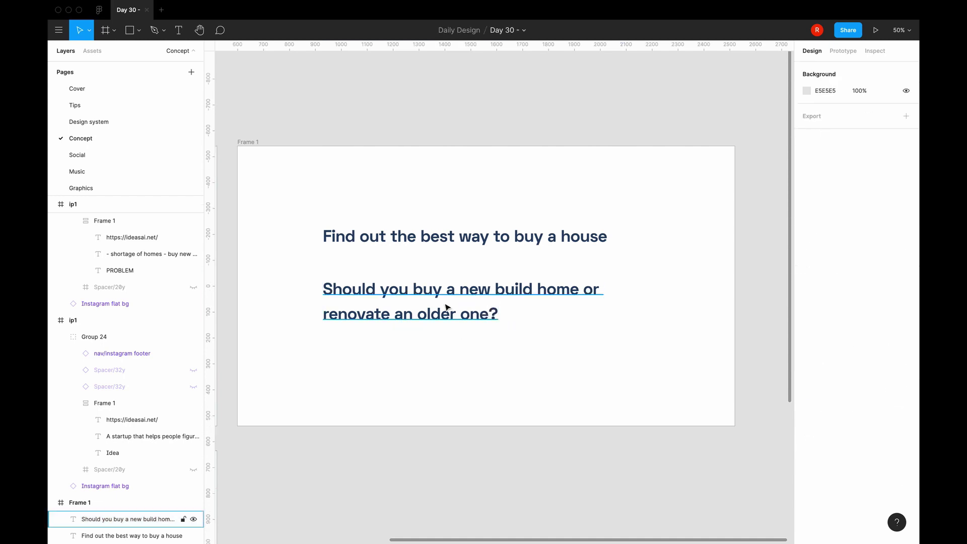
- Move the heading below Frame 1 and add a 'First time buyer?' label at size 24
left_click_drag(428, 237, 423, 474)
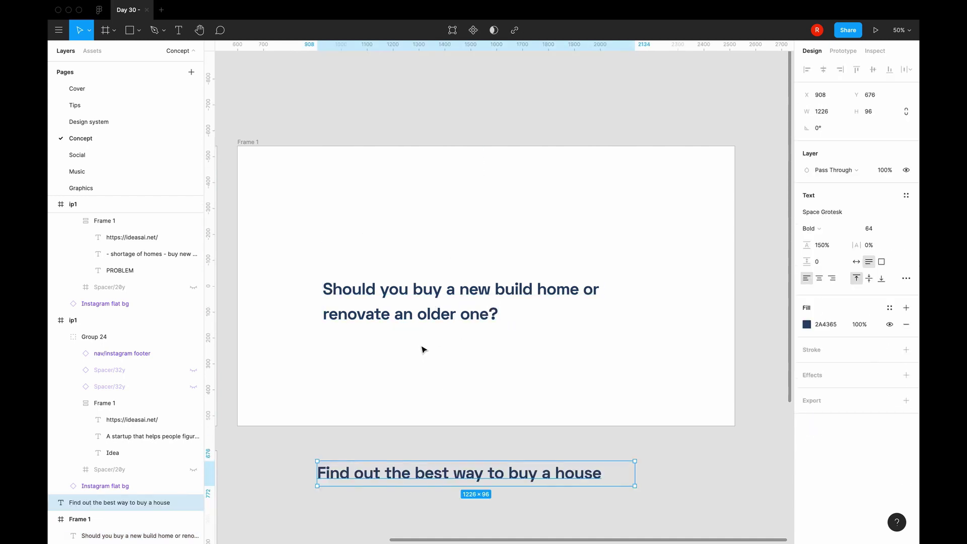
key("ctrl+v")
key("Return")
type("Buy")
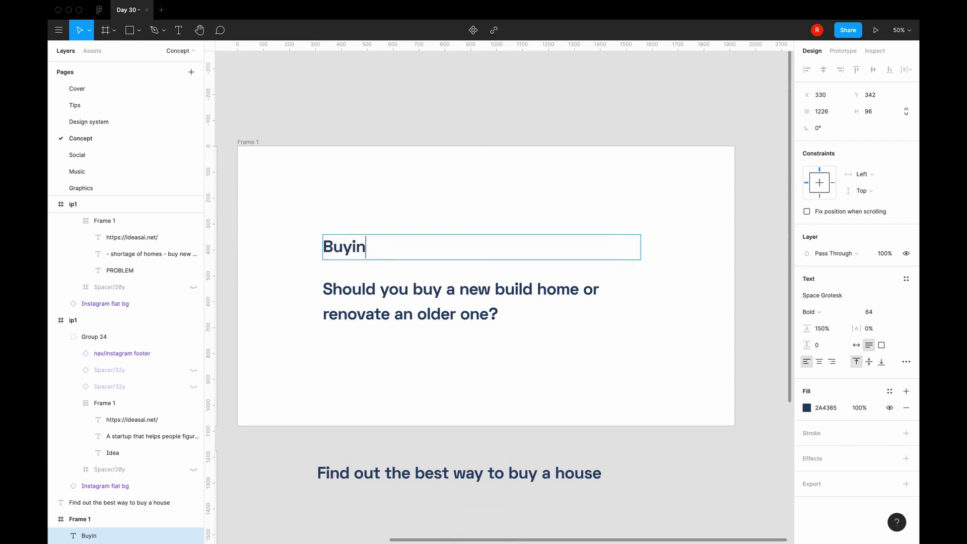
key("BackSpace")
key("BackSpace")
key("BackSpace")
type("First time buyer?")
key("Escape")
left_click(877, 311)
left_click(869, 284)
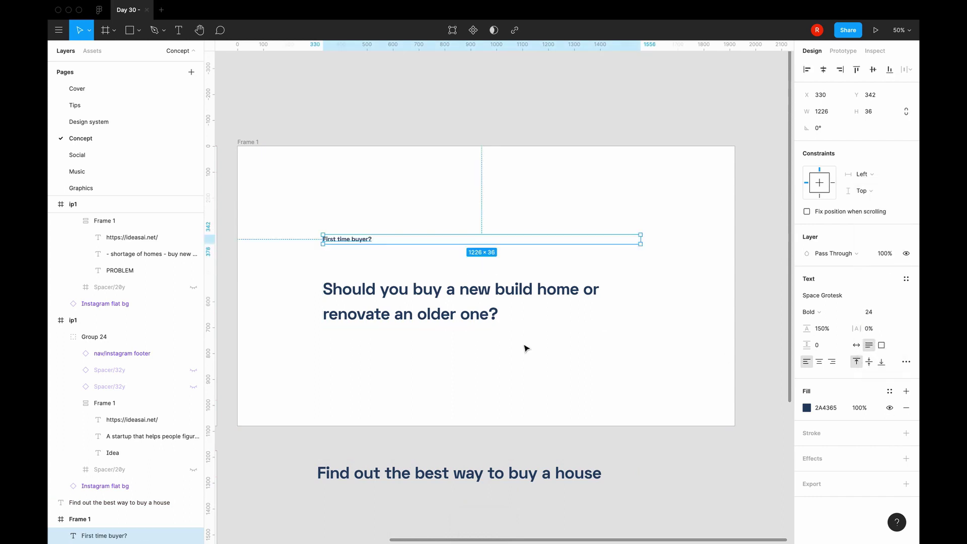
- Wrap the label and question in an auto-layout frame with 40 spacing
left_click(482, 318)
left_click(347, 239, "shift")
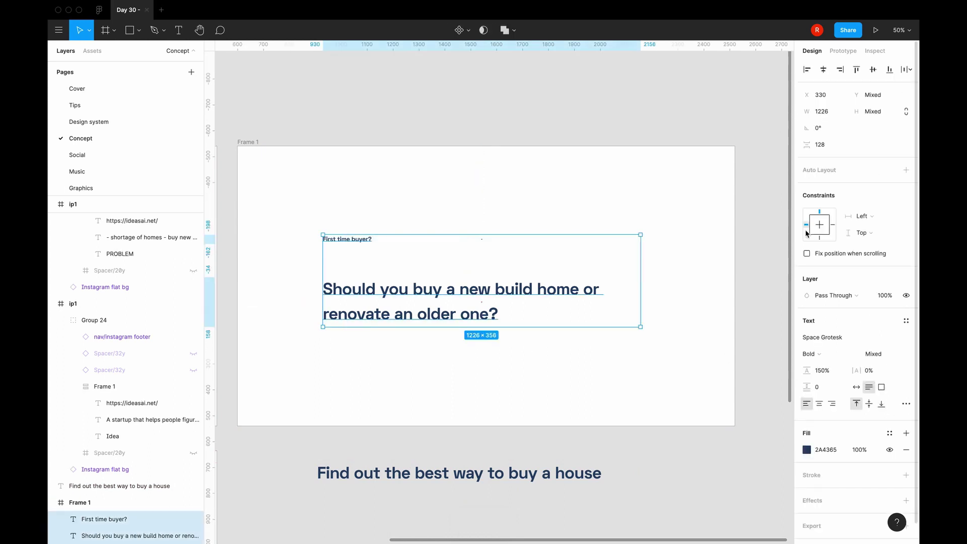
key("shift+a")
type("40")
key("Return")
left_click(418, 357)
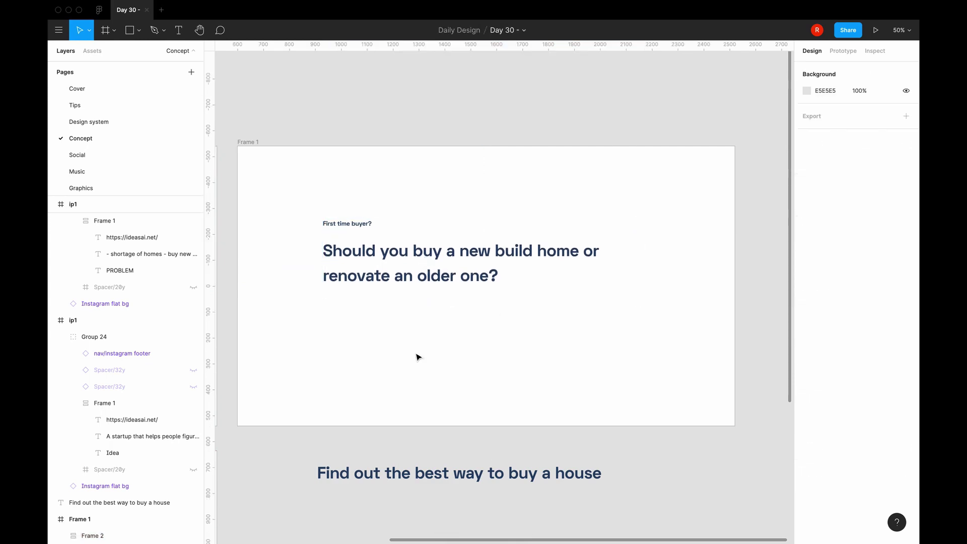
- Set the question's other words to Regular, leaving 'new build home' and 'older one?' bold
left_click(417, 276)
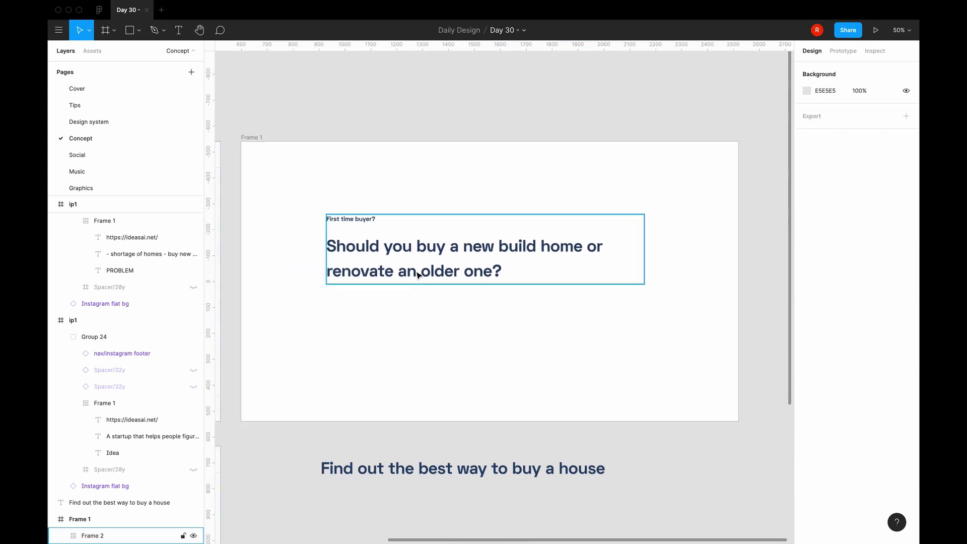
double_click(570, 259)
double_click(465, 252)
mouse_move(465, 252)
left_mouse_down()
mouse_move(374, 260)
mouse_move(460, 247)
left_mouse_up()
key("super+b")
left_click_drag(373, 272, 482, 272)
left_click(812, 350)
left_click(826, 325)
double_click(534, 272)
key("Escape")
- Set the question's line height, entering 130, then select the stacked group Frame 2
scroll(534, 272, "left", 10)
scroll(656, 324, "right", 8)
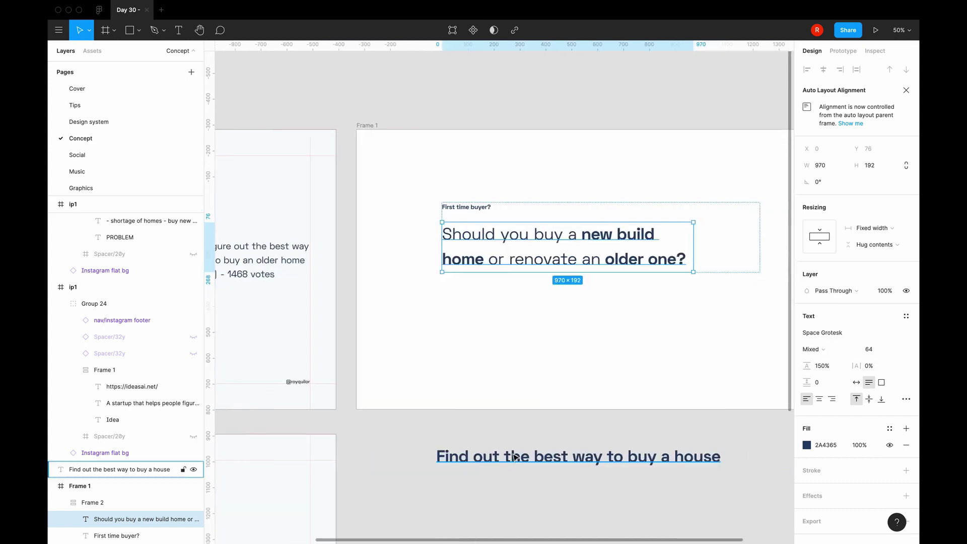
left_click(543, 383)
scroll(543, 382, "right", 2)
left_click(484, 242)
left_click(819, 366)
type("130")
key("Return")
left_click(402, 275)
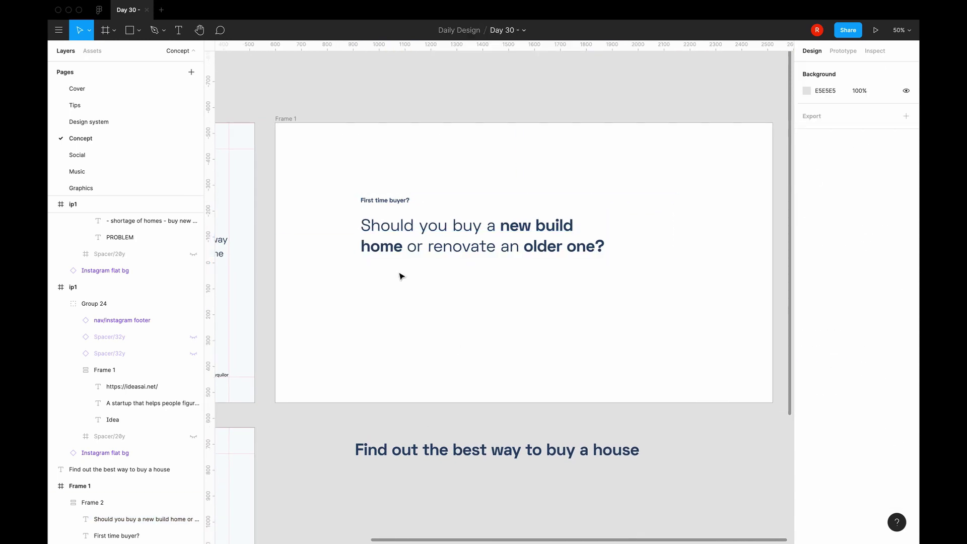
left_click(428, 246)
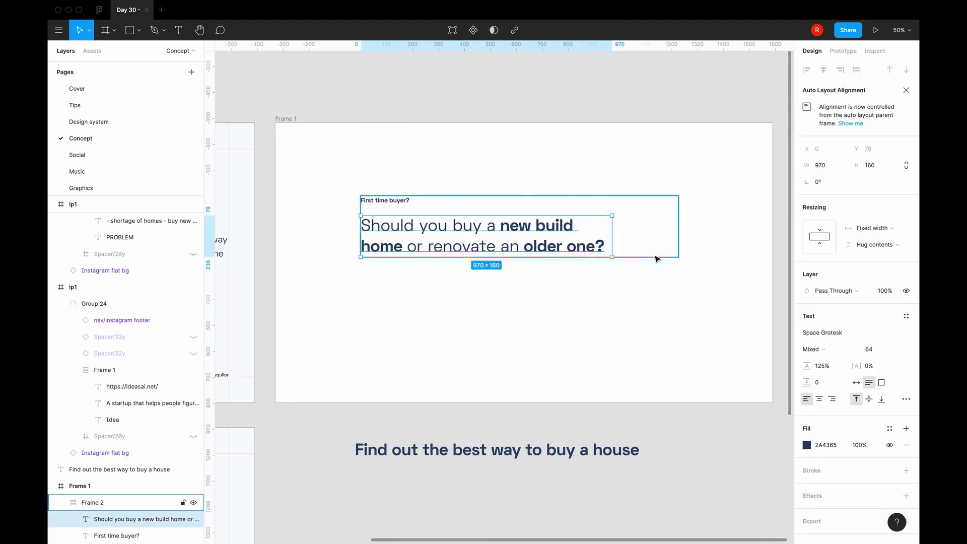
- Add a new text 'You will get a one report' below the question at size 24
key("t")
left_click(367, 282)
type("You will g")
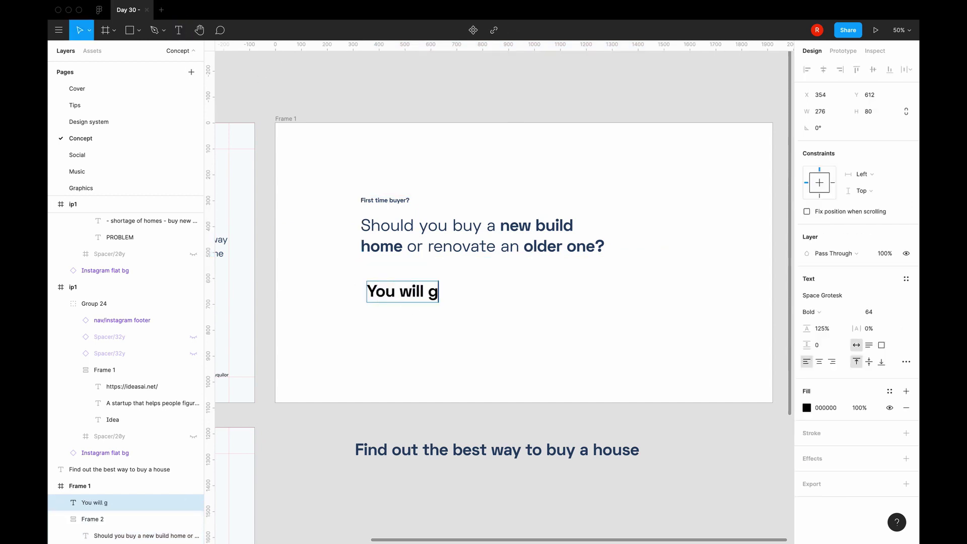
type("et a one report helping ")
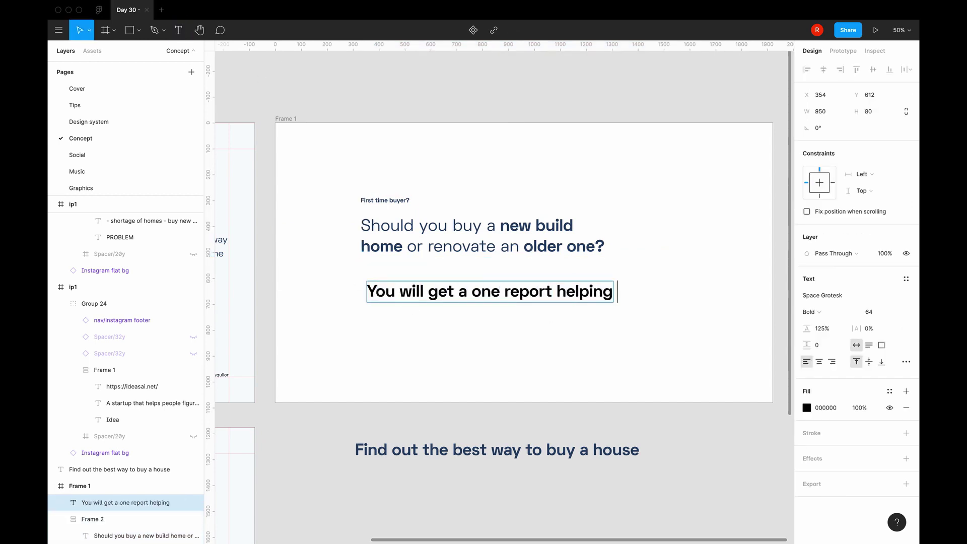
type("you make")
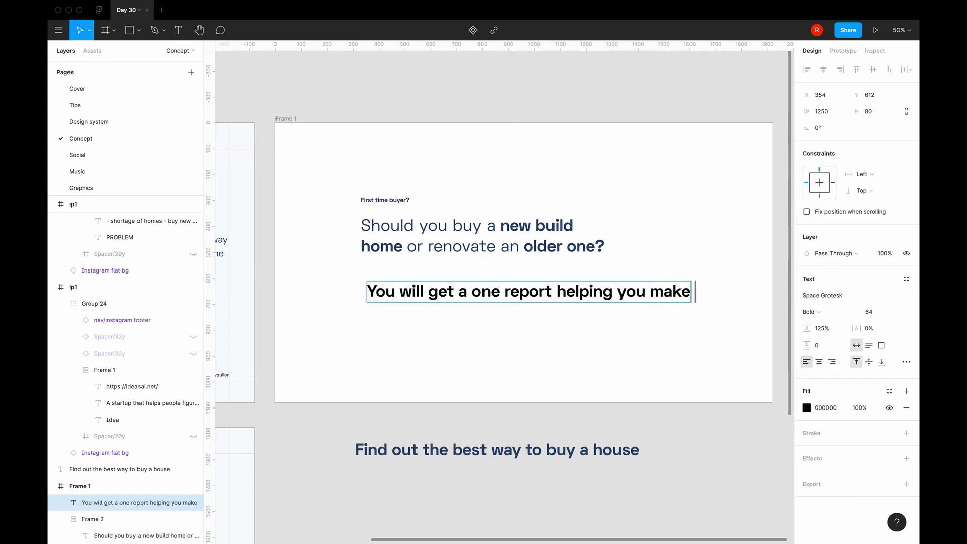
key("BackSpace")
key("BackSpace")
key("BackSpace")
key("BackSpace")
key("BackSpace")
key("BackSpace")
key("BackSpace")
key("BackSpace")
key("BackSpace")
key("BackSpace")
key("BackSpace")
key("BackSpace")
key("BackSpace")
key("BackSpace")
key("BackSpace")
key("BackSpace")
key("BackSpace")
key("BackSpace")
key("Escape")
left_click(888, 310)
type("24")
key("Return")
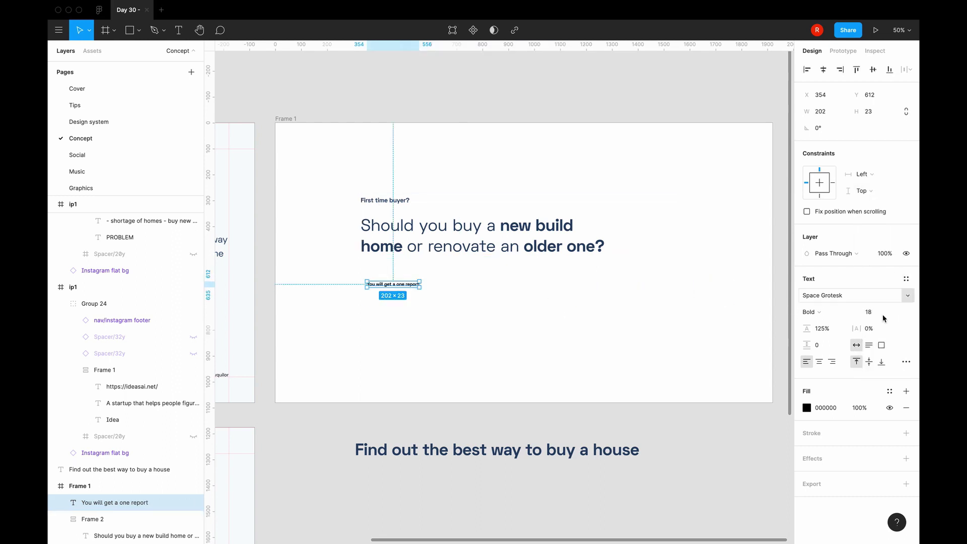
- Cut the subline and paste it into the stacked text group Frame 2
key("ctrl+x")
left_click(381, 245)
key("ctrl+v")
key("Escape")
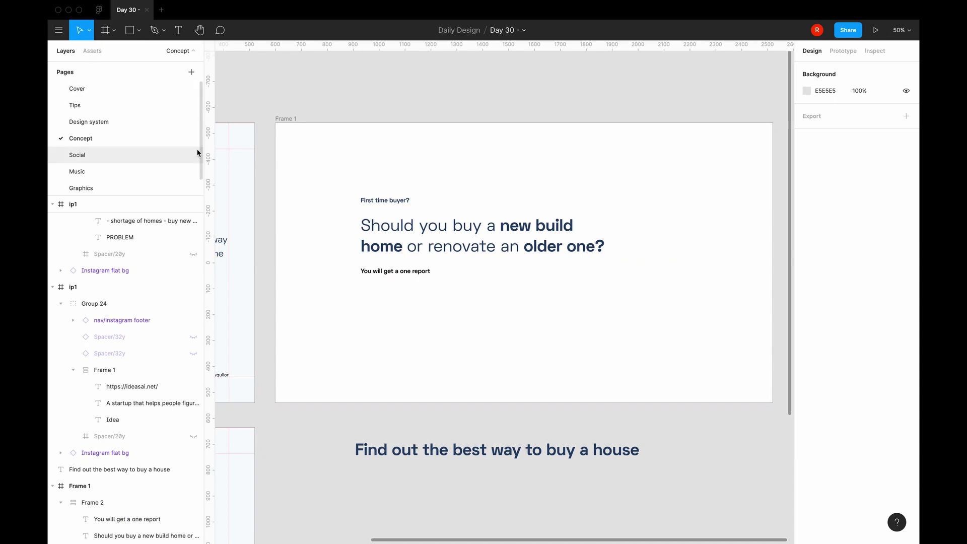
- Complete the subline with ', just submit two postcodes'
key("t")
left_click(364, 297)
type("Post")
key("ctrl+z")
key("ctrl+z")
key("ctrl+z")
type(", just submit two postcodes")
key("Escape")
key("Escape")
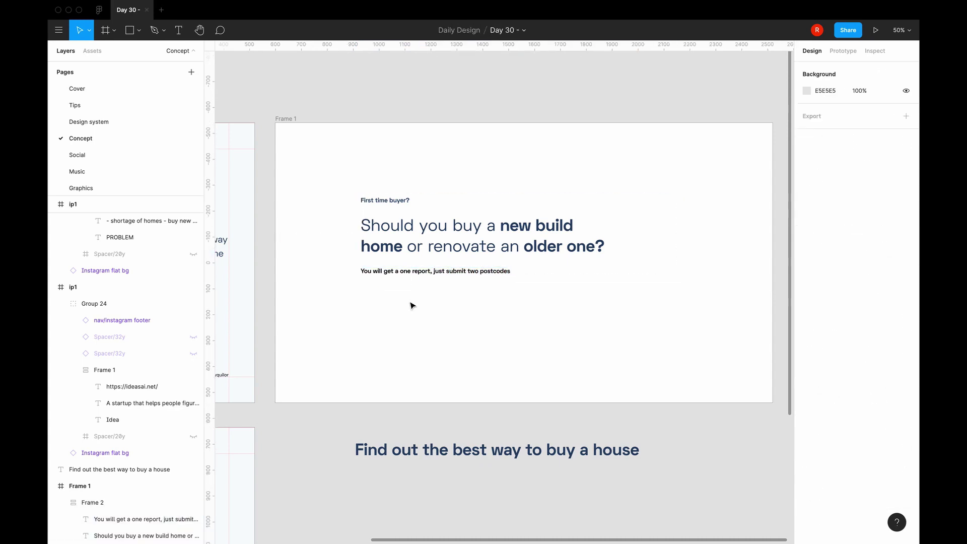
- Place a Postcode label below the subline and wrap it in an auto layout frame
left_click(114, 31)
left_click(109, 53)
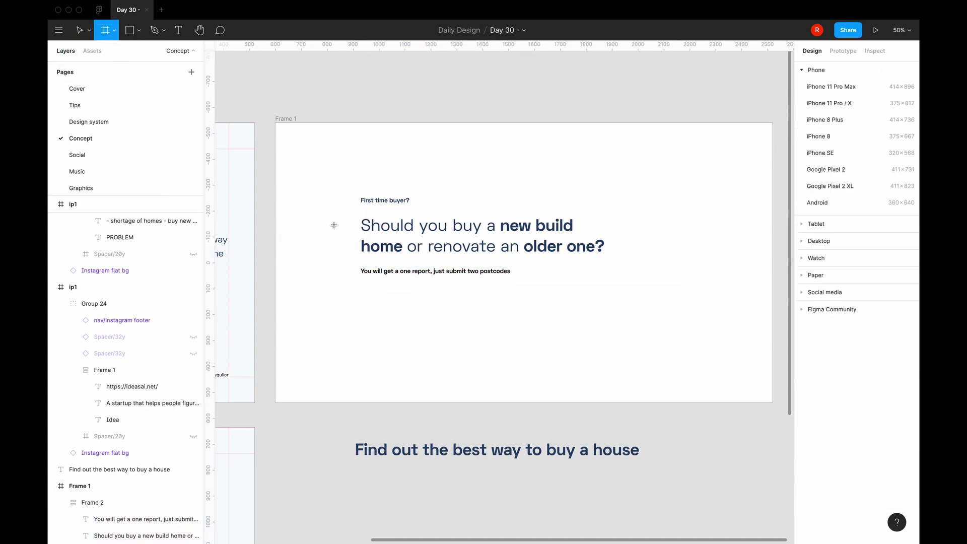
key("Escape")
key("ctrl+v")
key("f")
key("ctrl+alt+g")
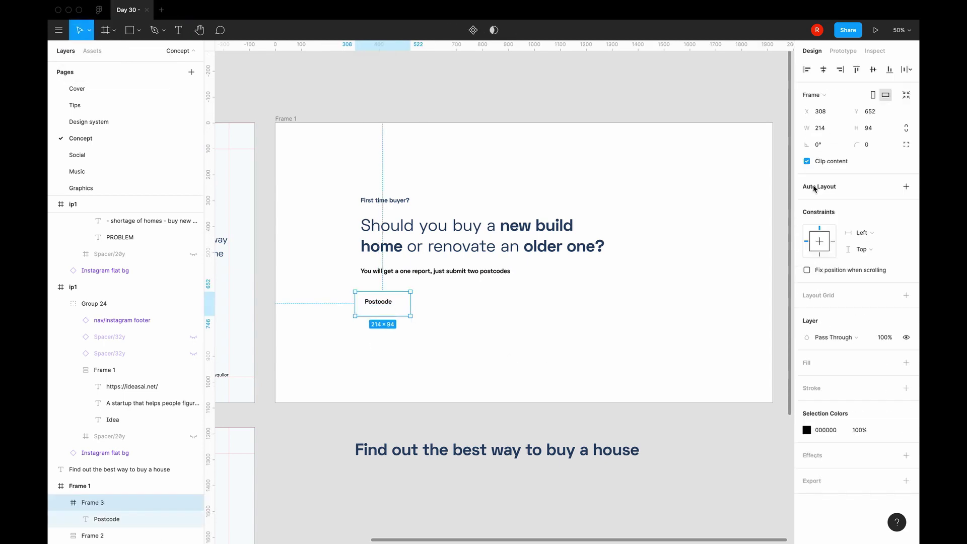
key("shift+a")
- Enable the TailwindCSS Colors v2.0 shared library
key("alt+2")
key("ctrl+alt+o")
scroll(426, 206, "down", 1)
left_click(383, 208)
left_click(593, 59)
- Fill the Postcode frame light grey
left_click(907, 354)
left_click(807, 370)
left_click(757, 495)
key("Escape")
key("Escape")
scroll(397, 310, "up", 3)
- Give the Postcode frame 40 left and right padding and a height of 64
left_click(393, 324)
left_click(906, 203)
left_click(844, 251)
type("40")
key("Tab")
type("40")
key("Return")
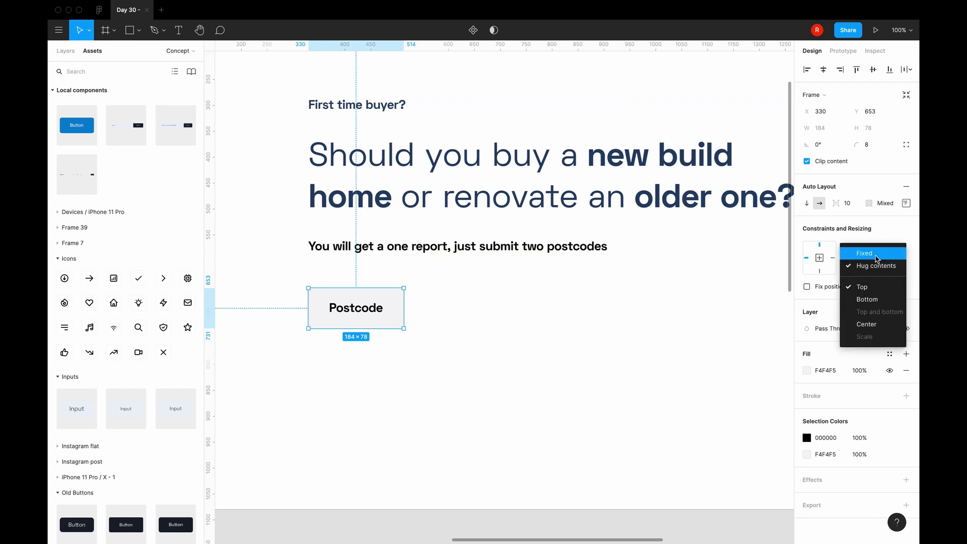
left_click(869, 128)
type("64")
key("Return")
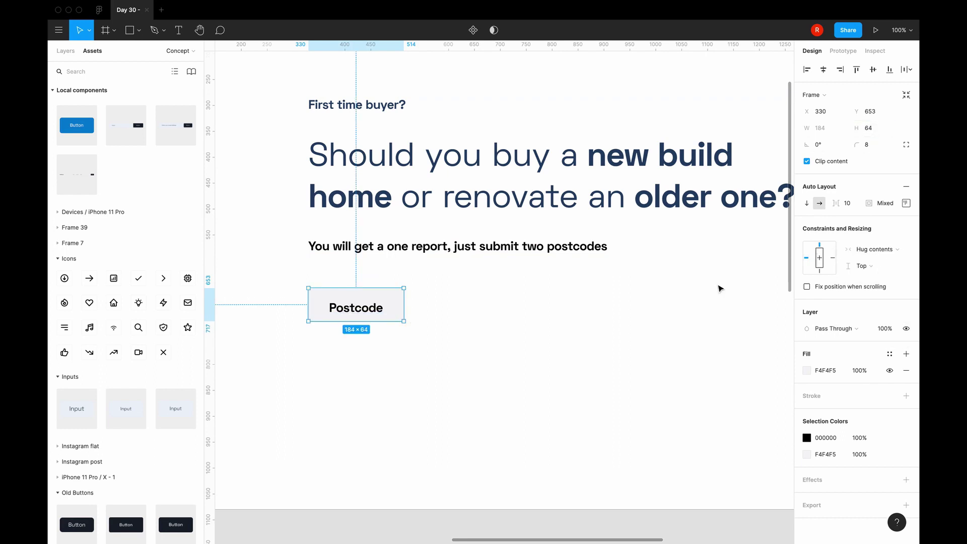
- Duplicate the Postcode field and arrange both fields in a horizontal auto layout row
left_click(568, 367)
left_click(395, 314)
key("alt+1")
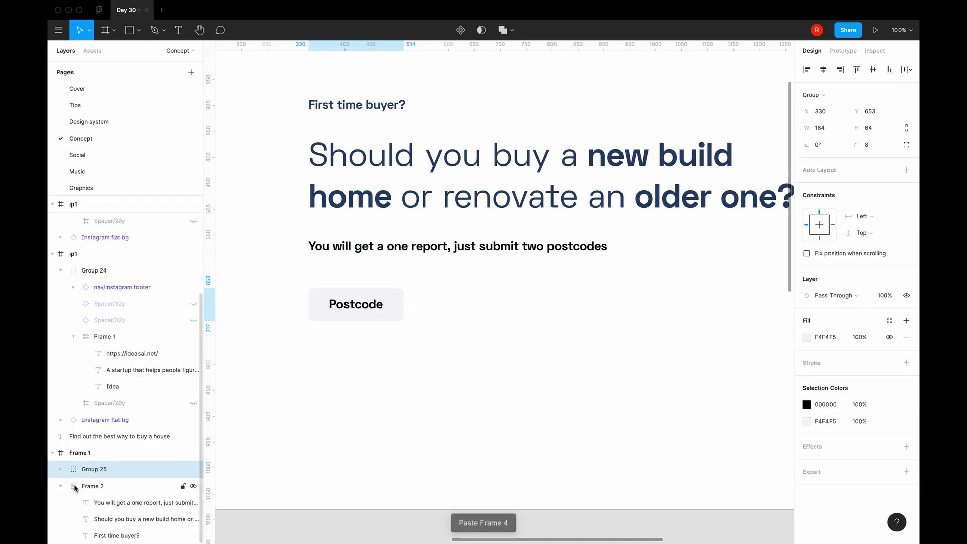
left_click(68, 468)
key("ctrl+d")
key("shift+a")
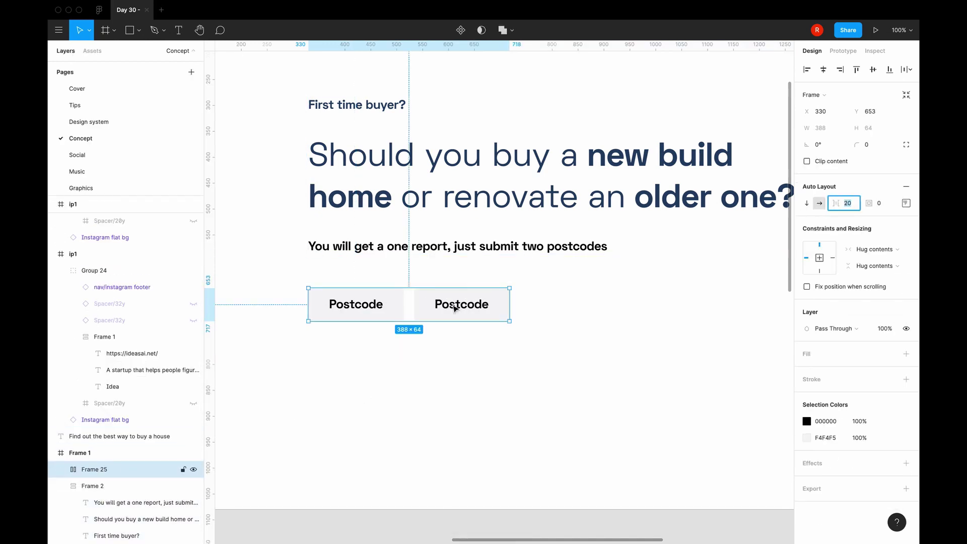
- Set both Postcode labels to Regular weight, size 24, grey 71717A
double_click(462, 305)
key("ctrl+b")
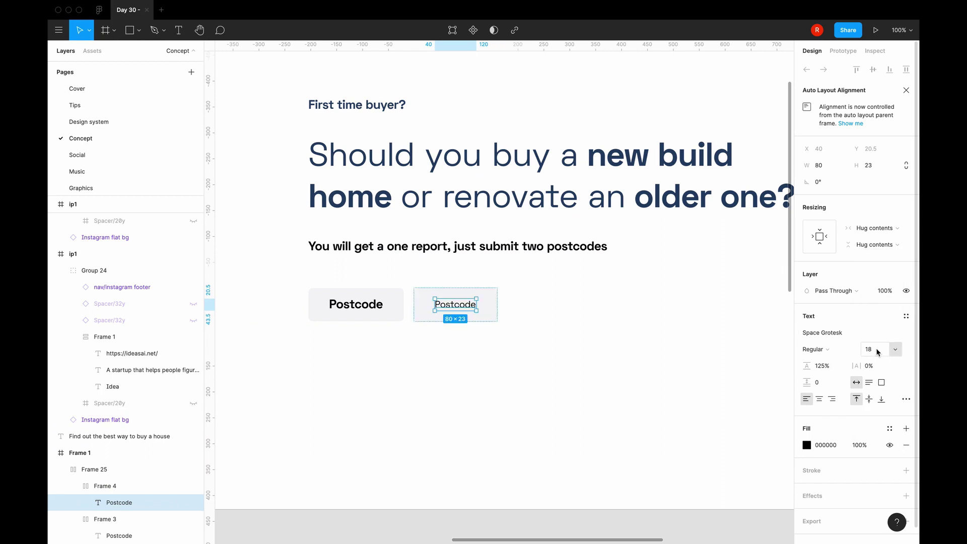
left_click(568, 252)
left_click(456, 304)
double_click(456, 304)
key("ctrl+alt+v")
double_click(356, 304)
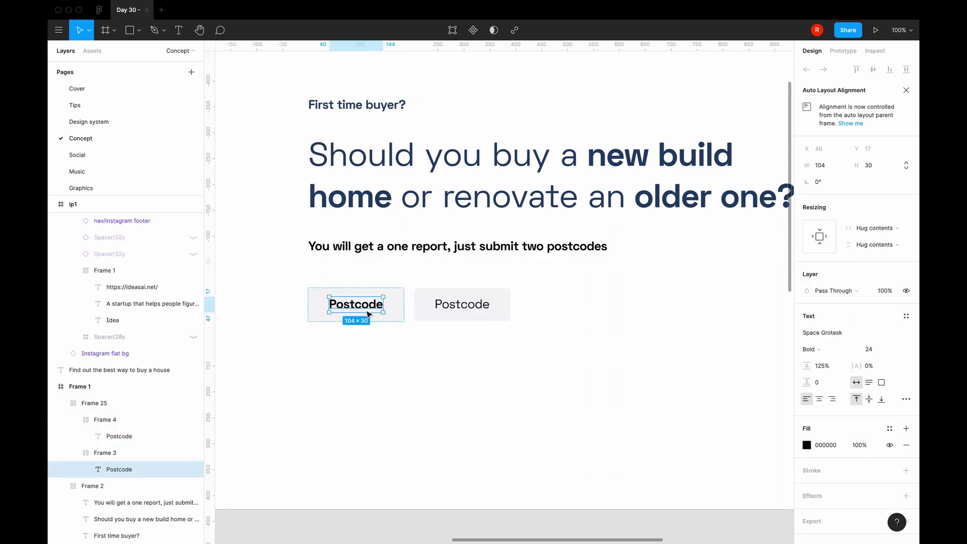
key("ctrl+alt+v")
left_click(807, 445)
left_click(767, 493)
left_click(462, 304)
left_click(807, 445)
left_click(767, 492)
- Copy a Postcode field into a third button in the row labelled 'Get Report'
left_click(441, 316)
left_click(441, 317)
key("ctrl+c")
key("ctrl+v")
double_click(575, 304)
type("Get Report")
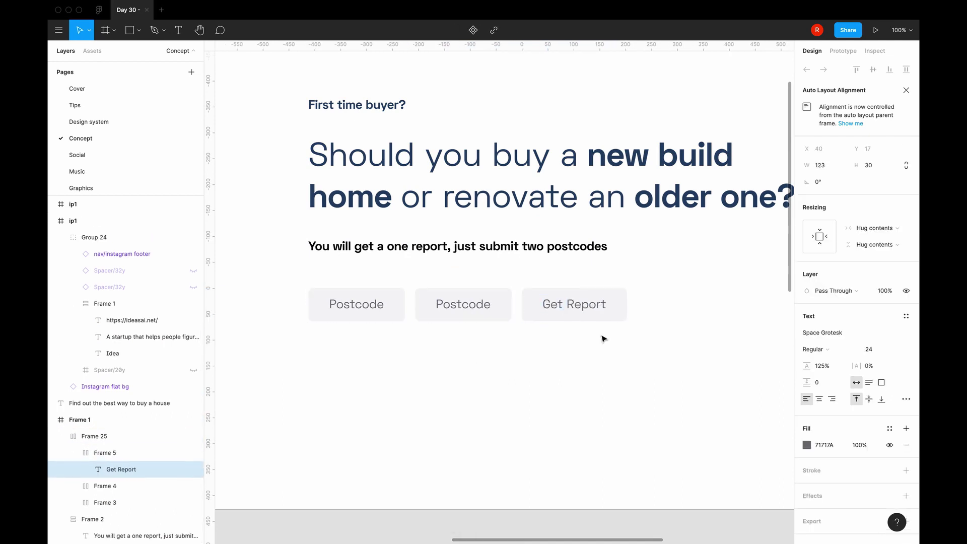
key("Escape")
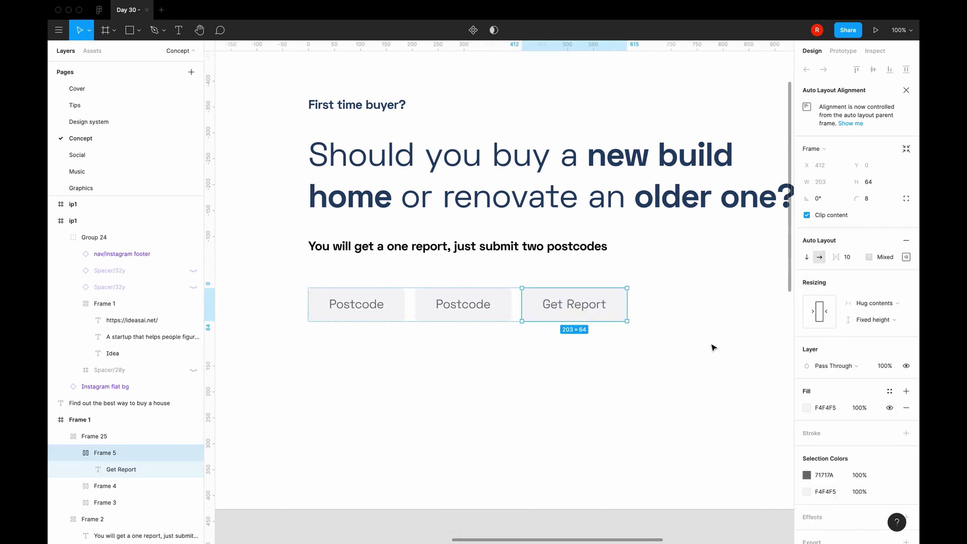
- Give the Get Report button a dark background fill
left_click(806, 408)
left_click(682, 492)
key("Escape")
key("Return")
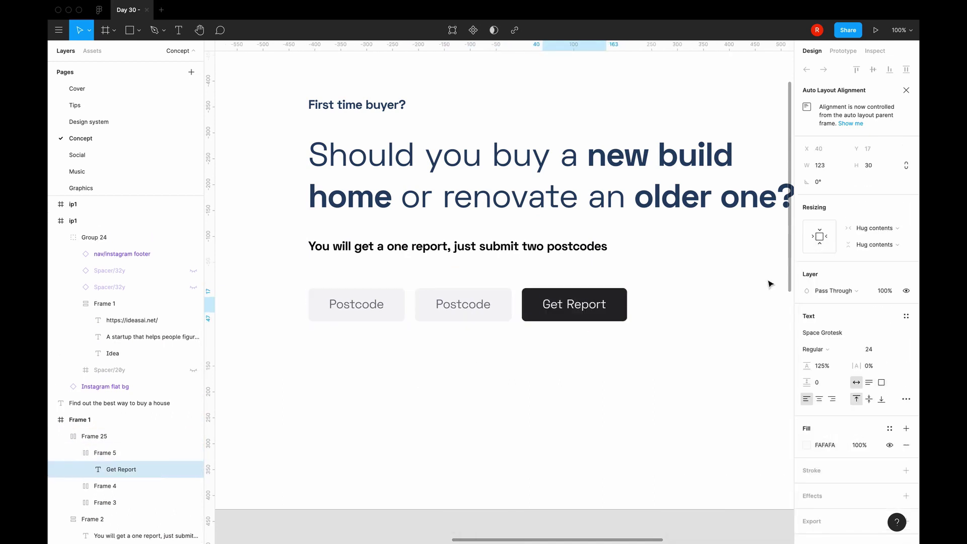
left_click(522, 417)
key("minus")
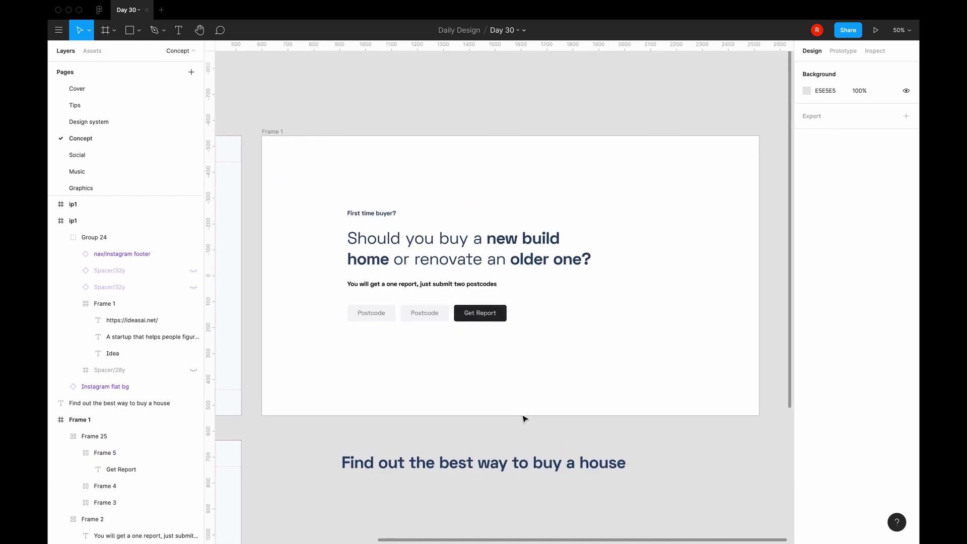
- Add a bold 'HomeReport' text at the frame's top left
scroll(524, 419, "up", 2)
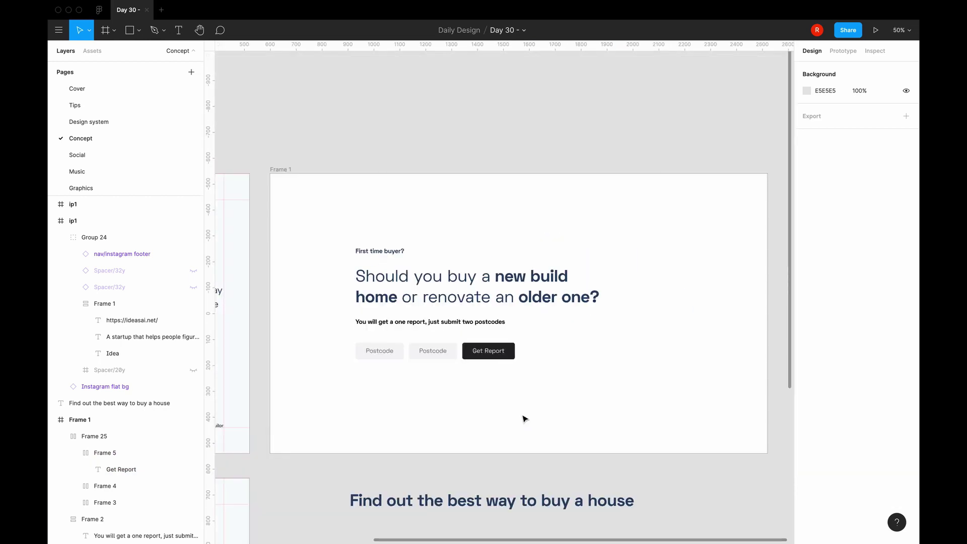
left_click(178, 30)
left_click(310, 199)
type("HomeReport")
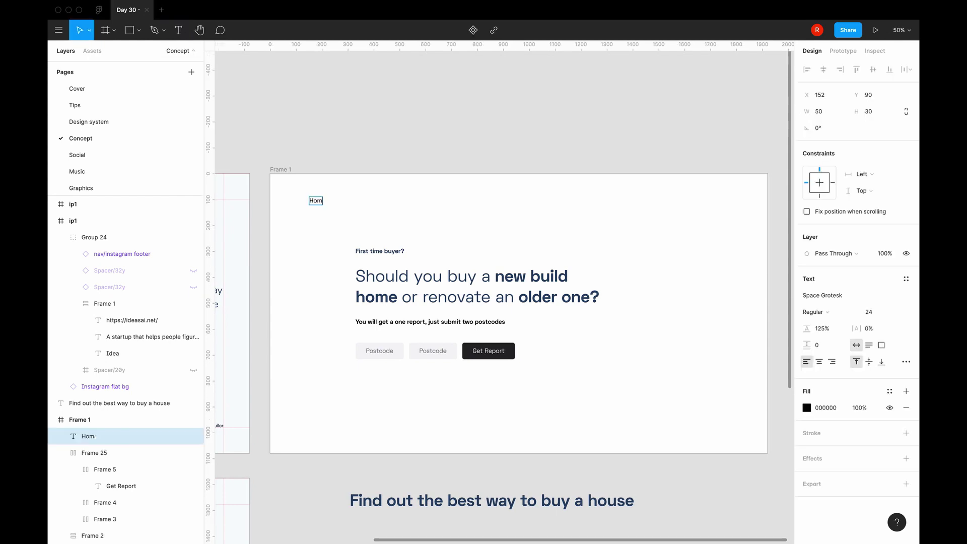
key("Escape")
left_click(823, 312)
left_click(822, 337)
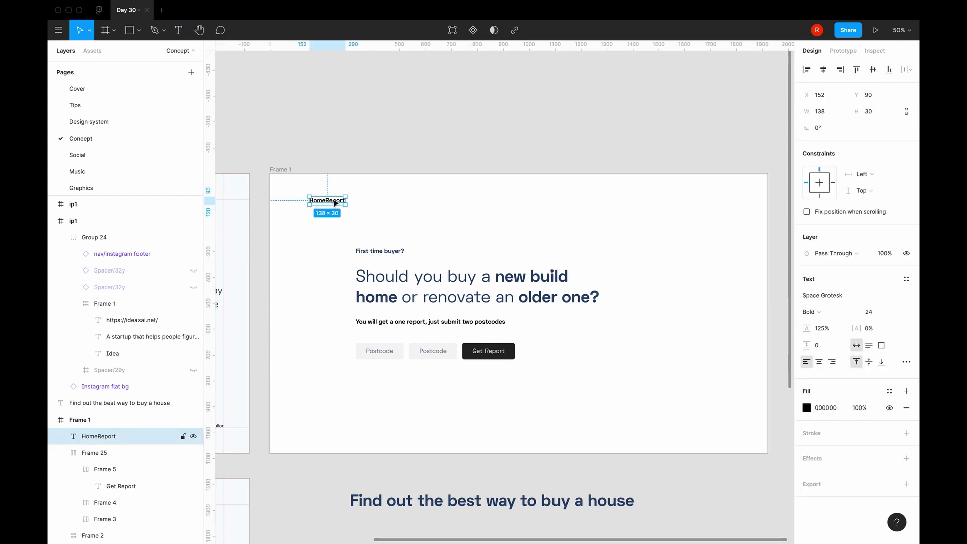
left_click(453, 276)
- Wrap the HomeReport text in an auto layout frame
key("Escape")
key("shift+1")
key("shift+0")
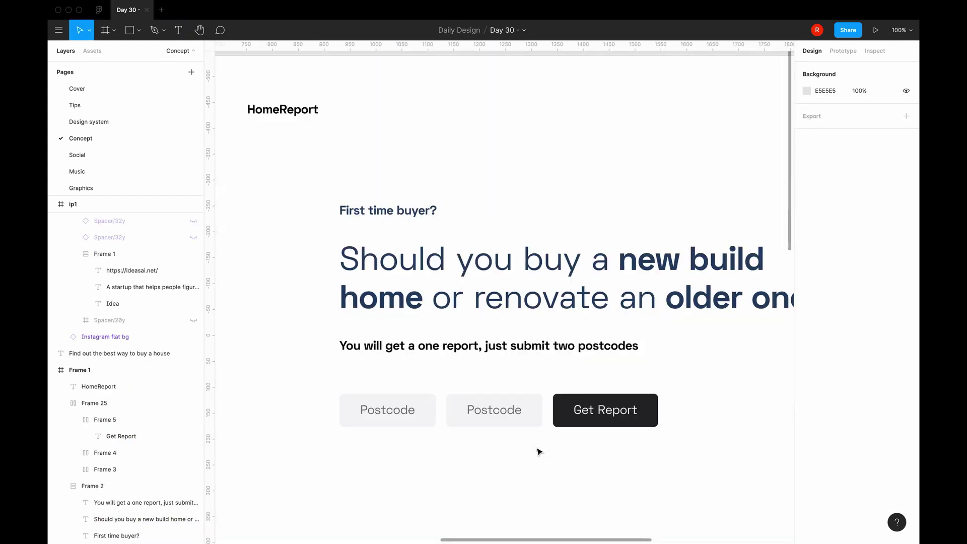
key("ctrl+minus")
left_click(384, 202)
key("shift+a")
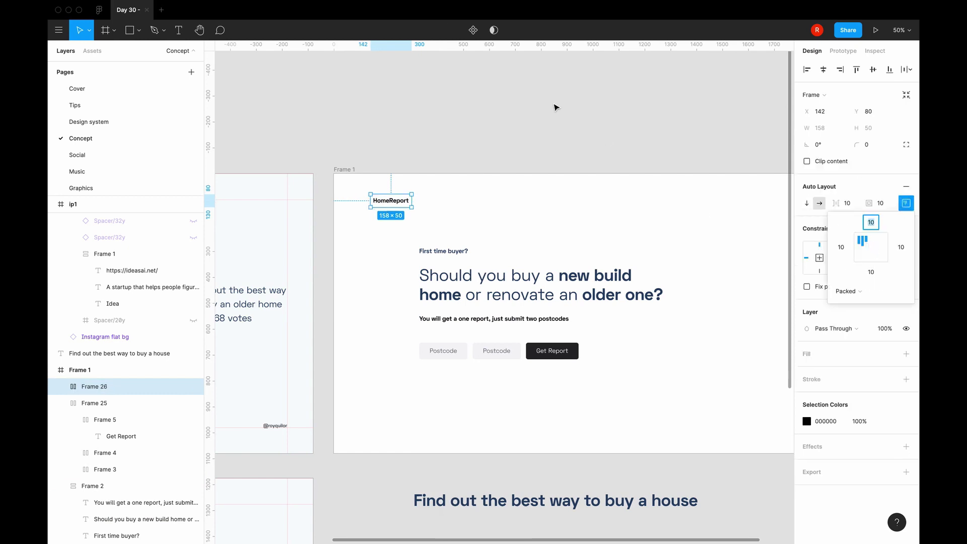
- Copy the logo into an 'About' link set to Regular 18
key("ctrl+c")
key("ctrl+v")
double_click(541, 200)
type("About")
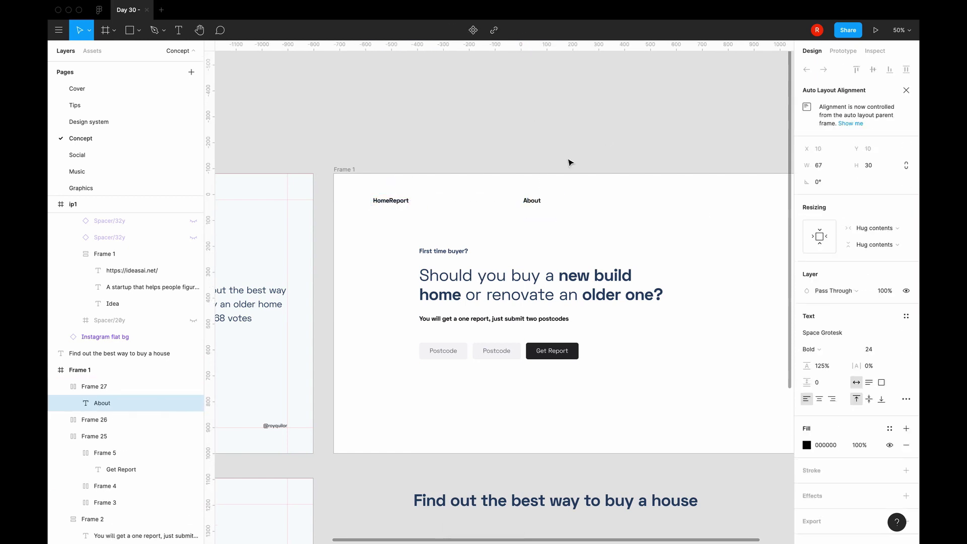
left_click(812, 350)
left_click(812, 333)
key("Escape")
key("shift+0")
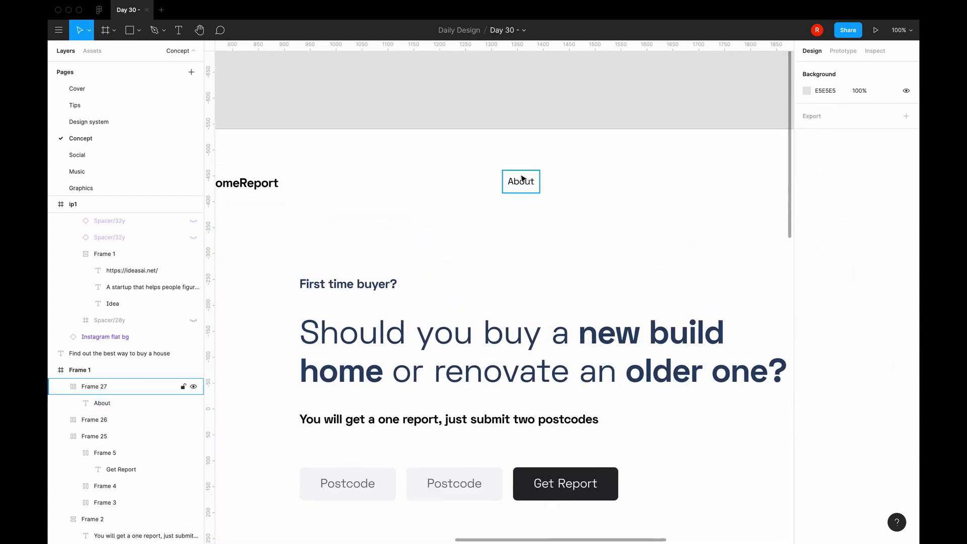
- Add 'Features' and 'Pricing' links beside About
left_click(532, 201)
key("ctrl+v")
key("shift+a")
double_click(579, 181)
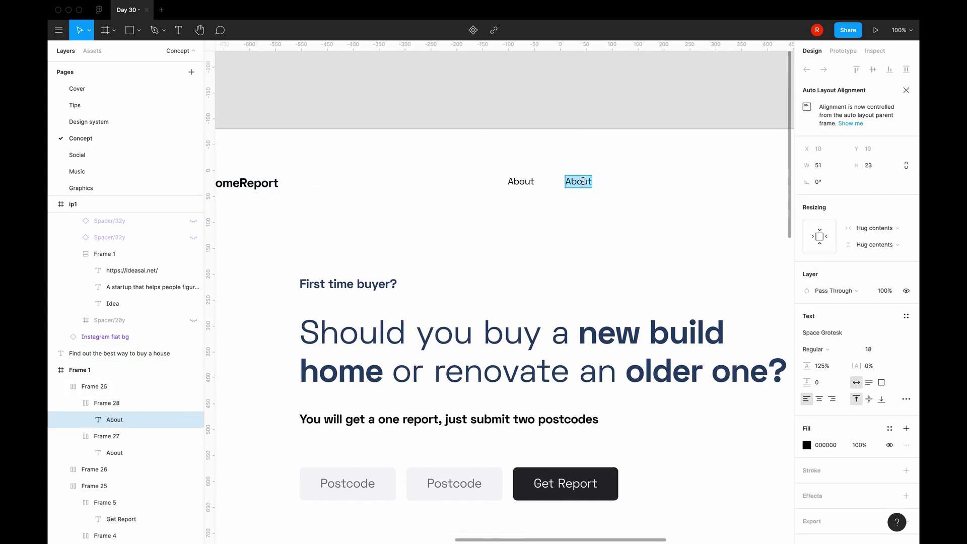
type("Features")
left_click(101, 405)
key("ctrl+d")
key("Return")
key("Return")
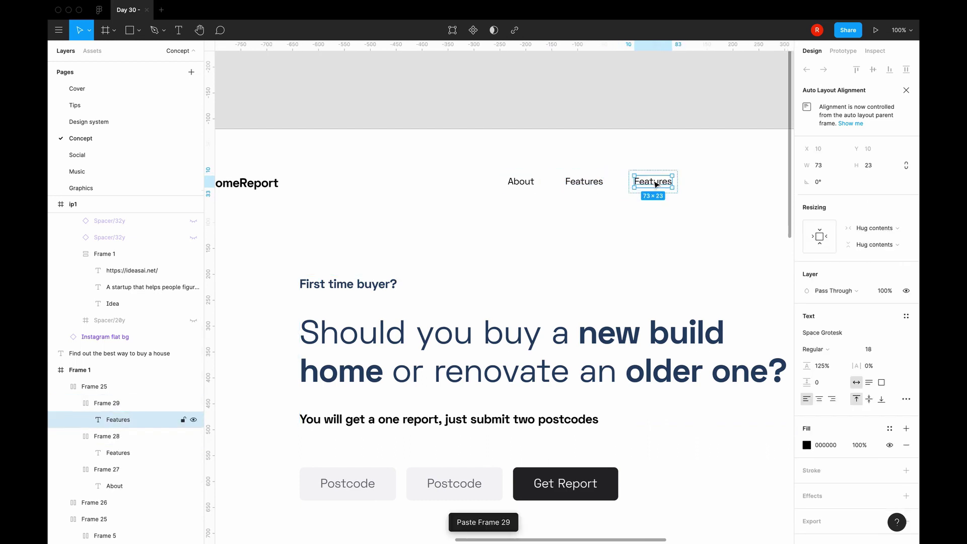
type("Pricing")
key("Escape")
key("Escape")
- Reword the subtitle to offer 'a free one page report to start' in Regular weight
double_click(401, 422)
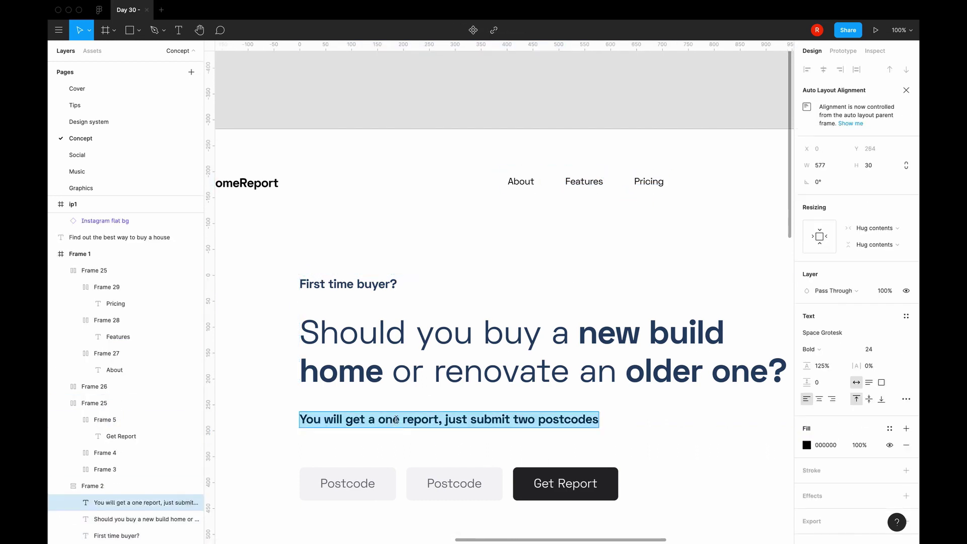
double_click(402, 421)
type("free one page")
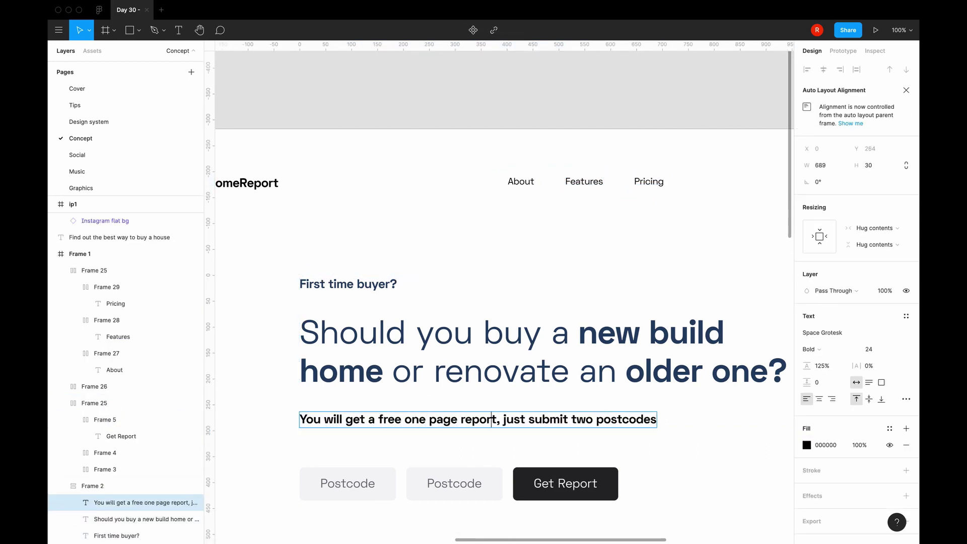
key("alt+Right")
type("to start")
scroll(691, 453, "down", 3)
key("Escape")
key("ctrl+b")
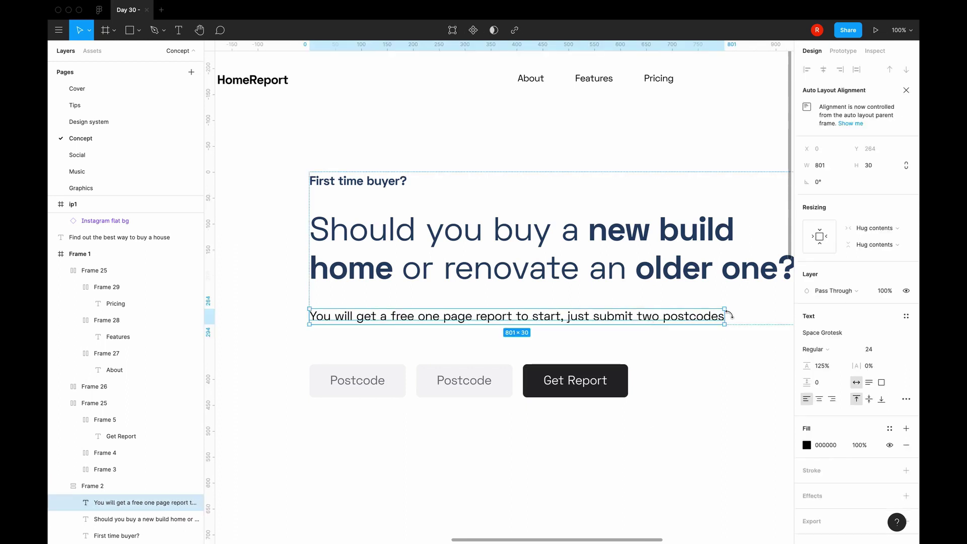
key("Escape")
scroll(576, 464, "right", 2)
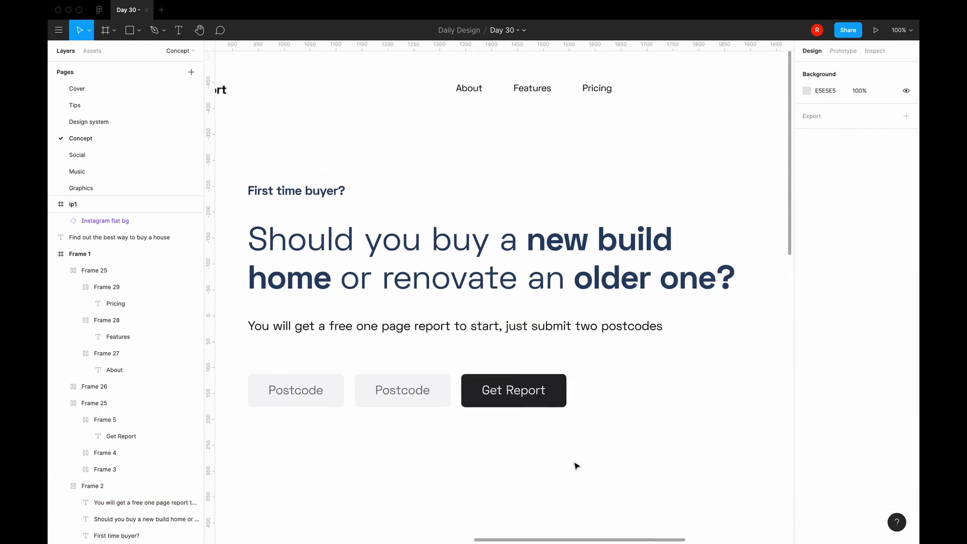
- Change the button label to 'Get free report'
double_click(529, 395)
type("F")
key("BackSpace")
type("free")
key("Delete")
type("r")
left_click(593, 441)
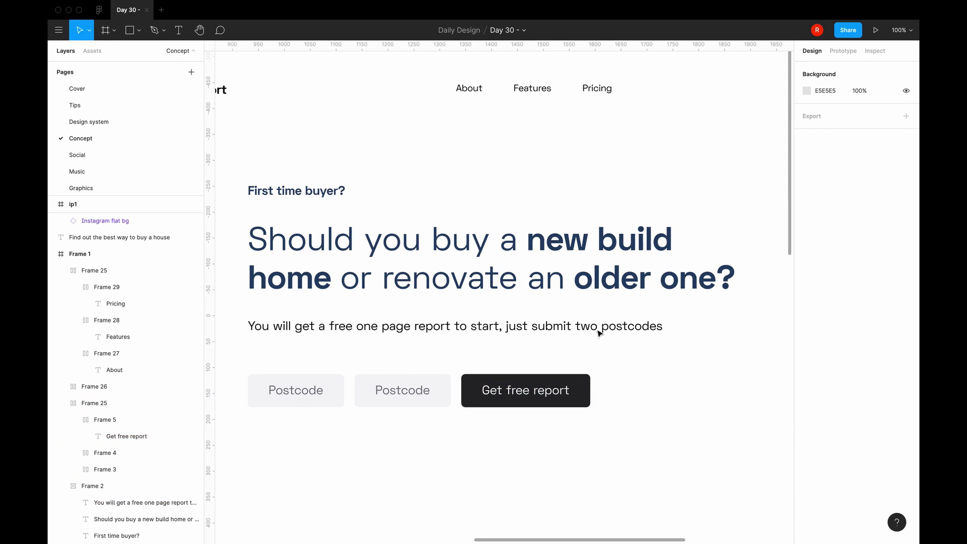
key("ctrl+minus")
scroll(683, 377, "right", 2)
- Add a 'Get free report' text label at the top right of the frame
key("t")
left_click(632, 198)
type("Sign UP")
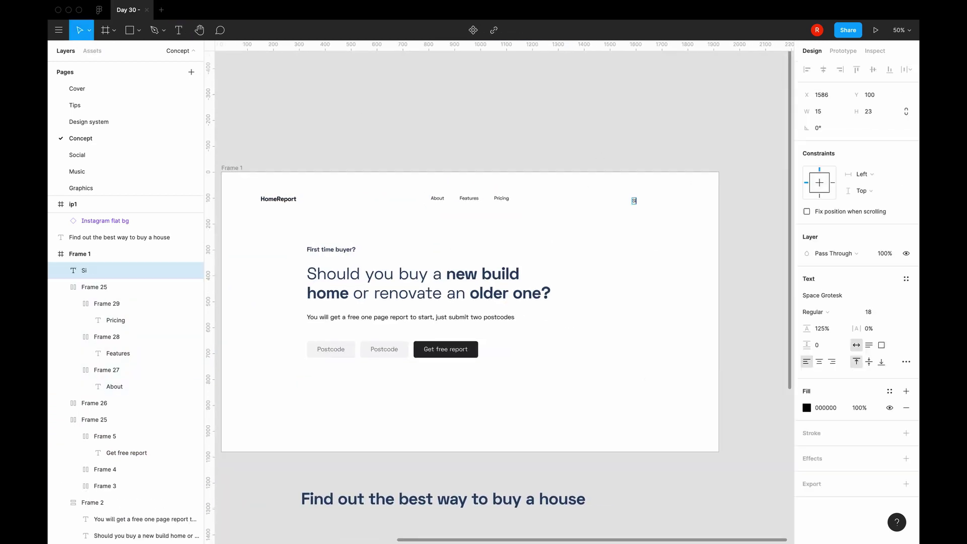
key("BackSpace")
key("BackSpace")
key("BackSpace")
key("BackSpace")
key("BackSpace")
key("BackSpace")
key("BackSpace")
type("Get free report")
key("Escape")
- Draw a frame around the Get free report text
key("ctrl+plus")
scroll(673, 249, "right", 5)
scroll(673, 248, "up", 2)
left_click(115, 30)
left_click(104, 53)
left_click_drag(514, 206, 596, 225)
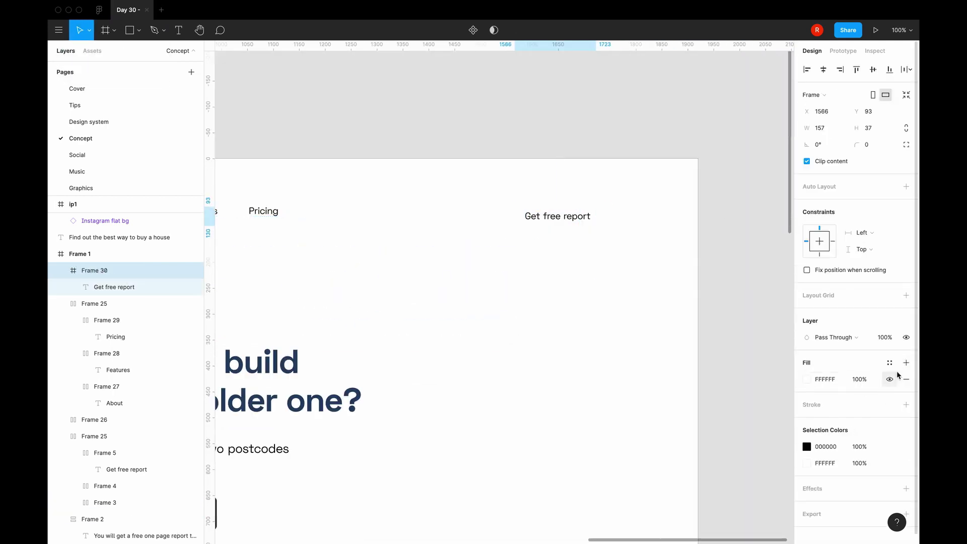
- Make it an auto-layout button with dark fill, near-white label, padding 20/7 and radius 8
key("shift+a")
left_click(906, 203)
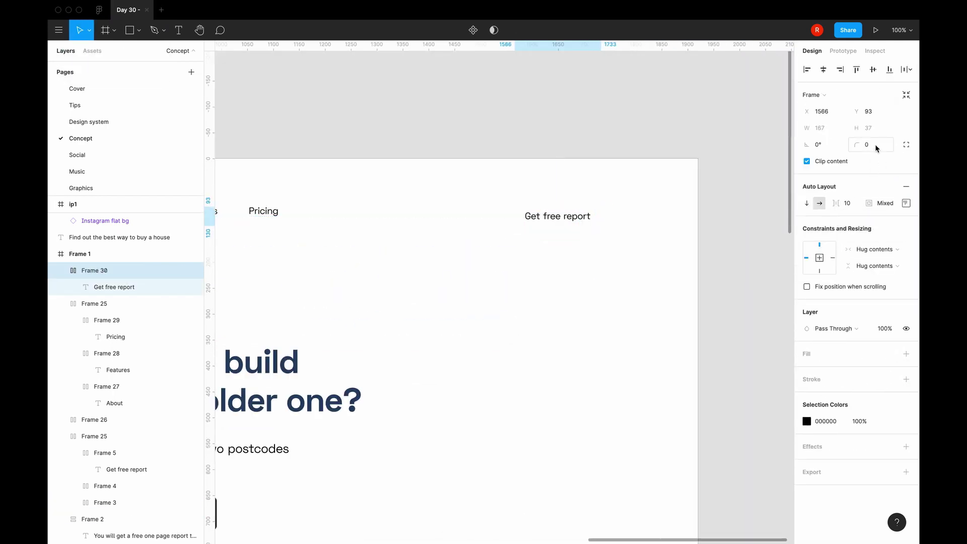
left_click(807, 370)
key("Escape")
left_click(114, 286)
left_click(807, 445)
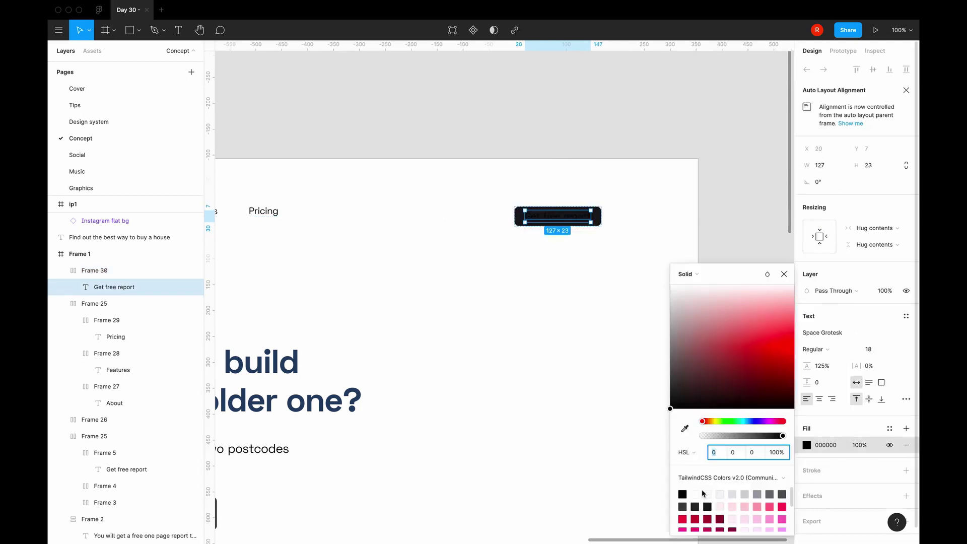
key("Escape")
left_click(88, 267)
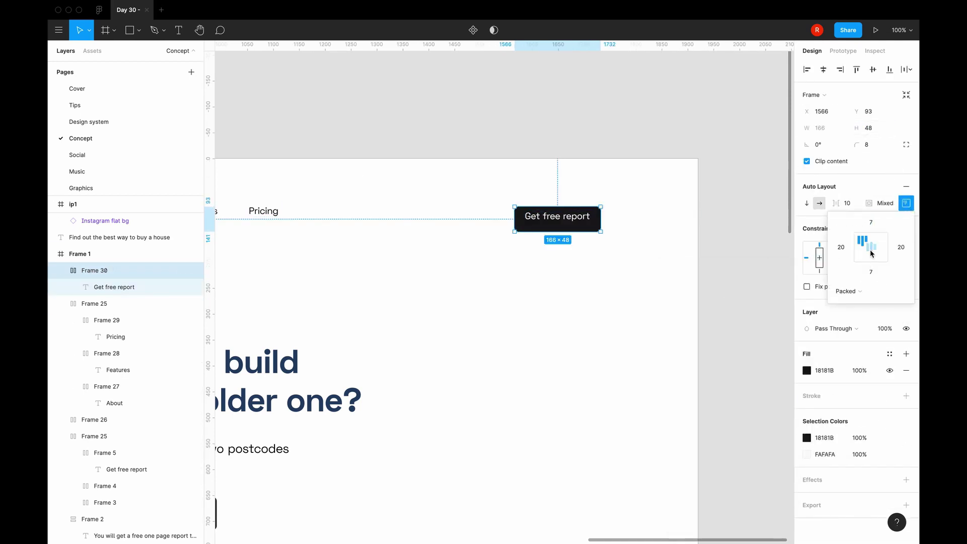
key("Escape")
- Duplicate the button beside it with a 20 gap, relabel it Login, and remove its fill
key("minus")
scroll(467, 380, "left", 3)
left_click(615, 258)
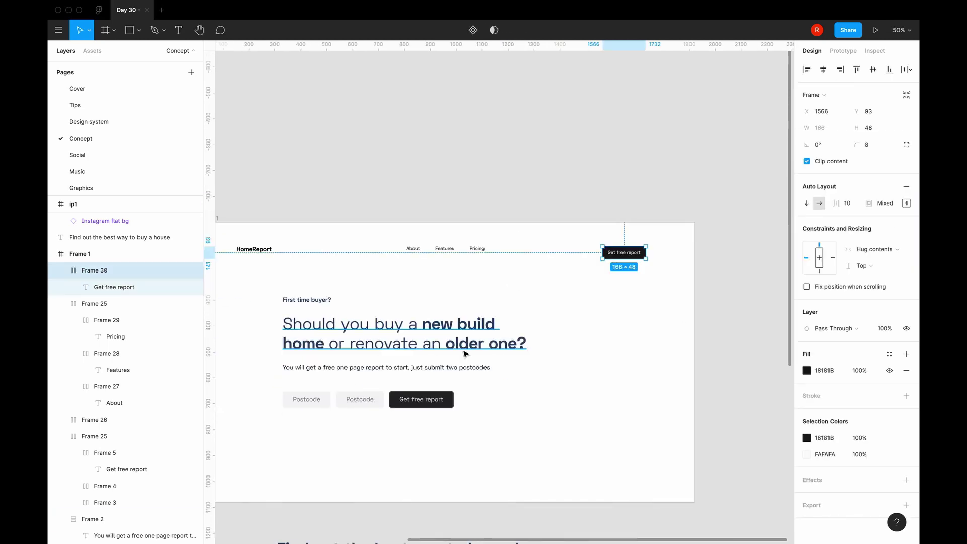
key("ctrl+d")
left_click(89, 287, "shift")
key("shift+a")
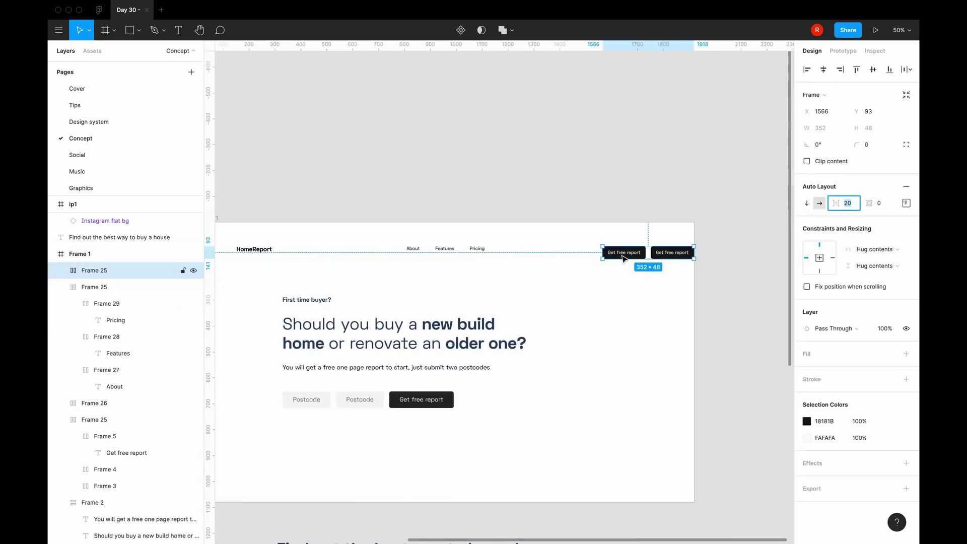
left_click(112, 337)
key("shift+2")
key("shift+Return")
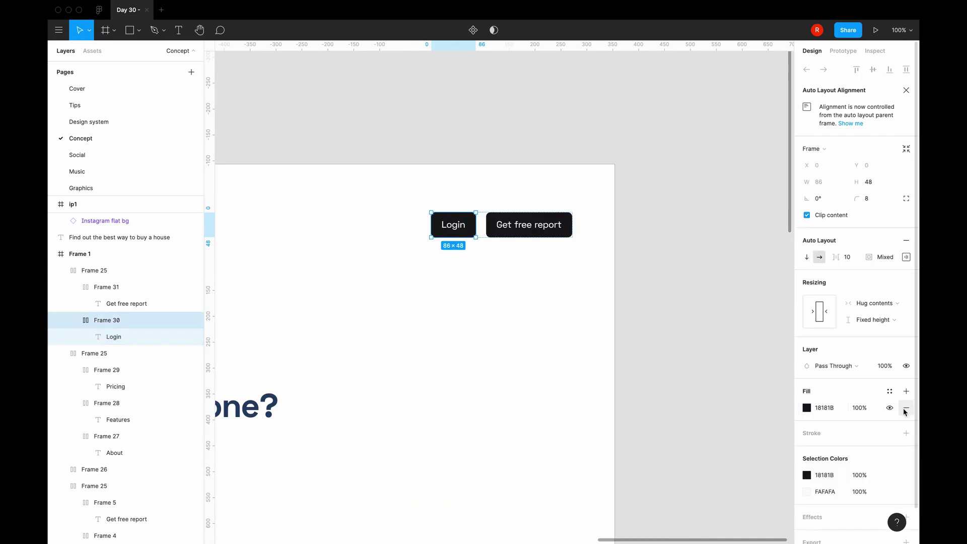
key("Escape")
- Wrap the logo, navigation links and buttons in an auto-layout navbar set to Space between
key("minus")
left_click(617, 253)
left_click(479, 252, "shift")
left_click(257, 250, "shift")
key("ctrl+alt+g")
key("shift+a")
left_click(906, 203)
left_click(856, 291)
left_click(857, 302)
left_click(821, 128)
type("1")
- Move the postcode and button row into the hero text block
scroll(661, 388, "left", 2)
left_click(661, 388)
left_click(625, 247)
double_click(498, 246)
left_click(453, 330)
left_click(512, 447)
left_click(404, 400)
key("ctrl+x")
left_click(403, 363)
key("ctrl+v")
left_click(375, 432)
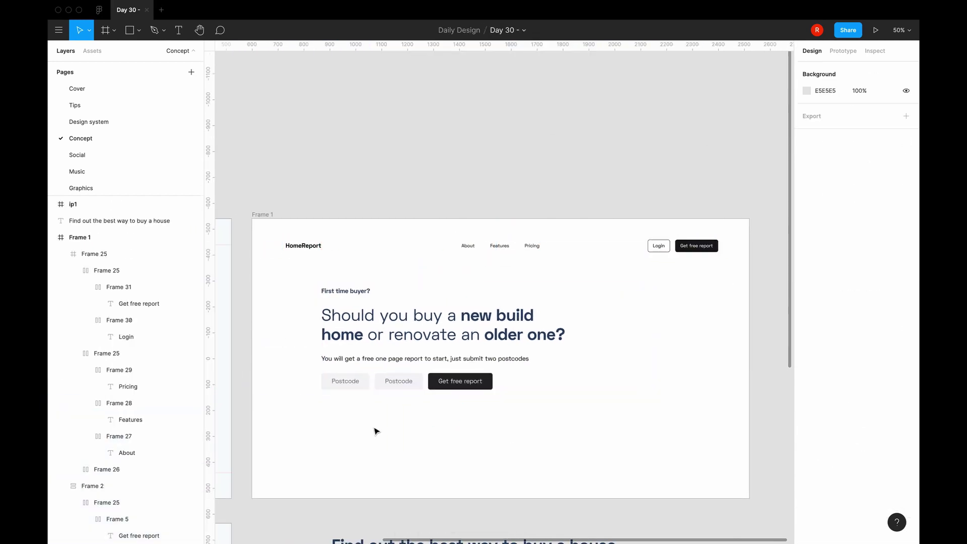
- Download the House restyling illustration from Storyset as SVG
scroll(375, 431, "down", 1)
key("minus")
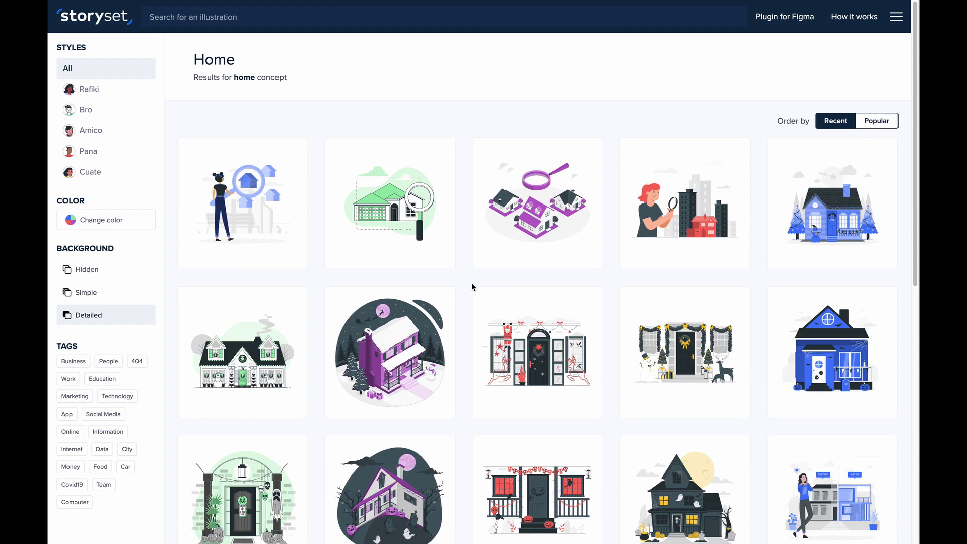
scroll(434, 312, "down", 5)
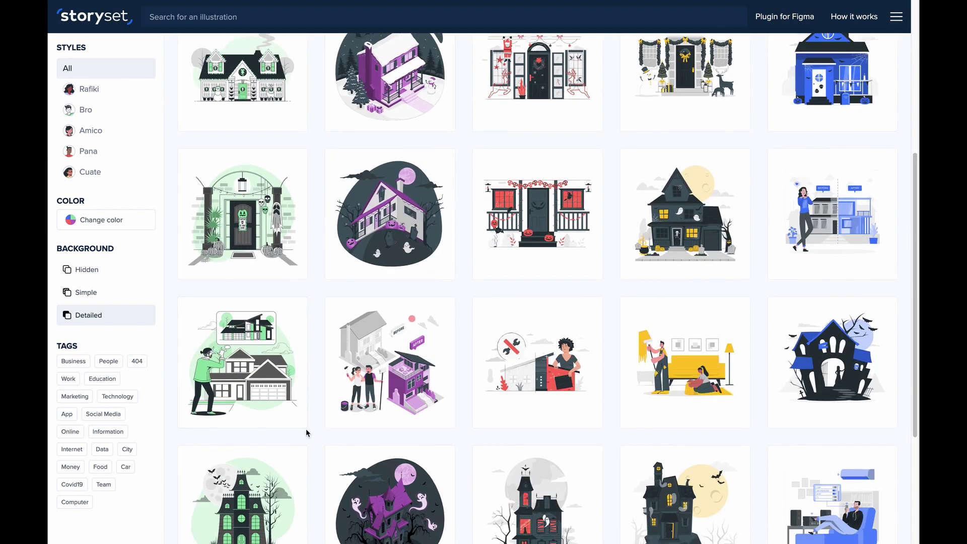
scroll(307, 428, "down", 2)
left_click(249, 276)
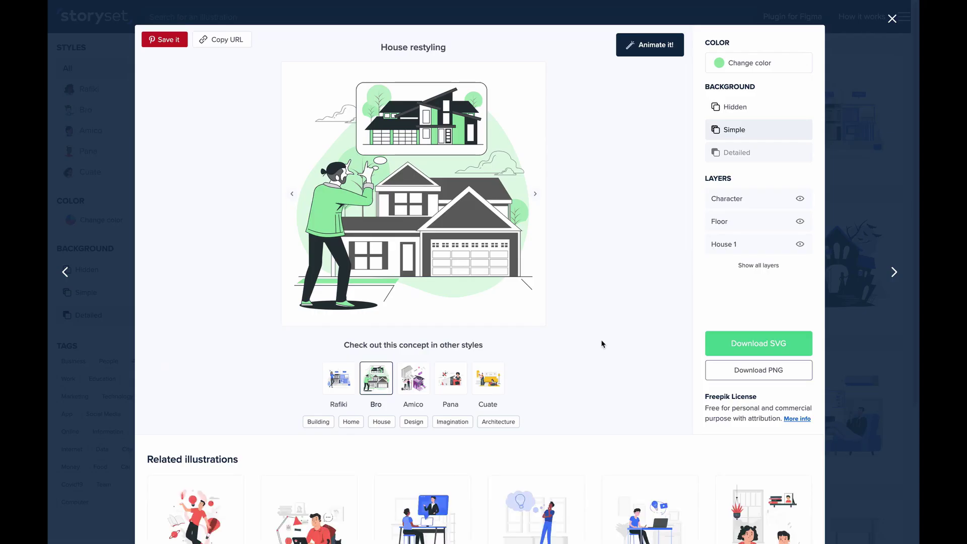
left_click(758, 343)
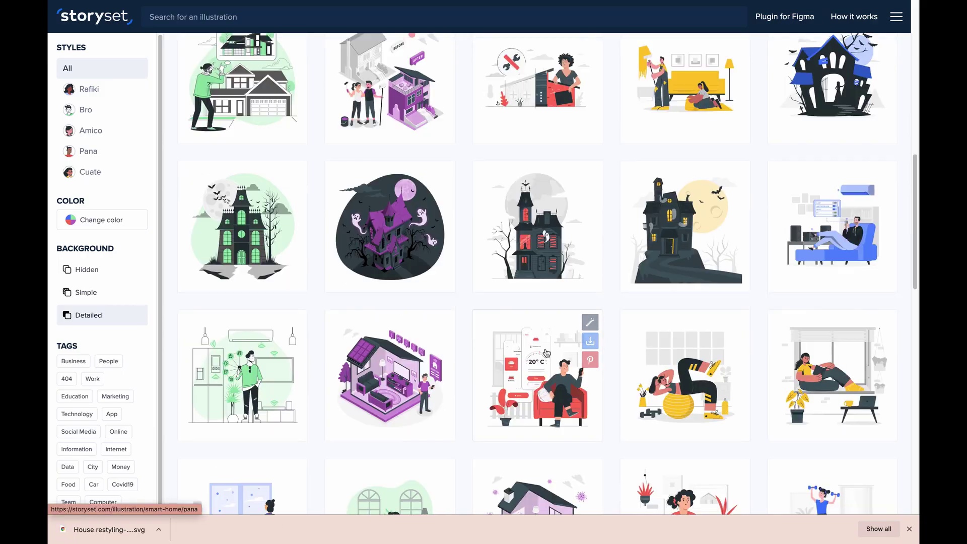
- Download the House searching illustration as SVG and close its details
scroll(546, 352, "down", 4)
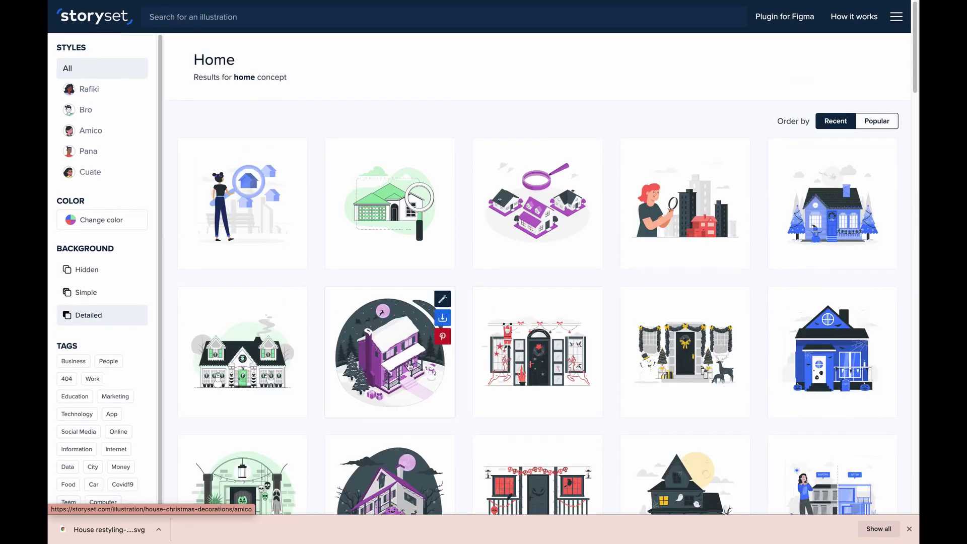
scroll(409, 366, "down", 5)
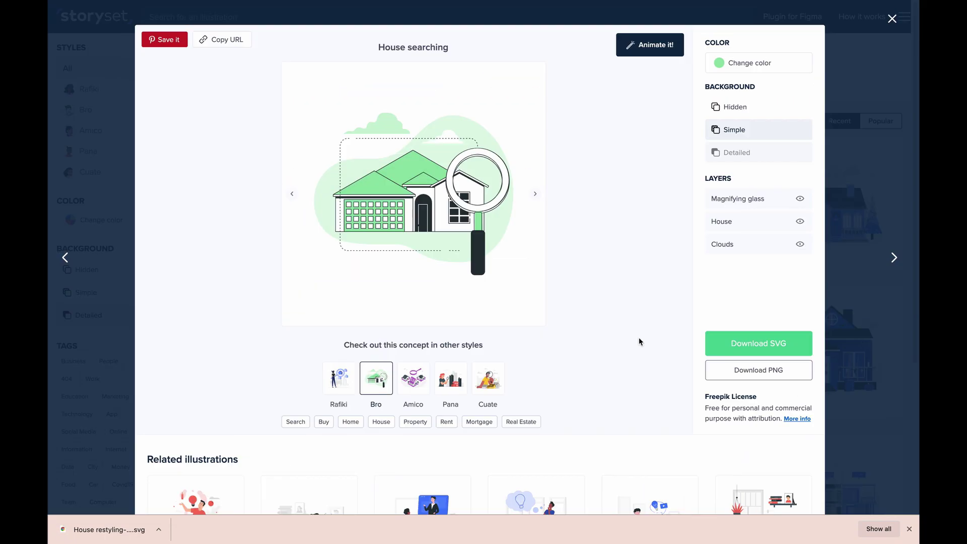
left_click(758, 343)
key("Escape")
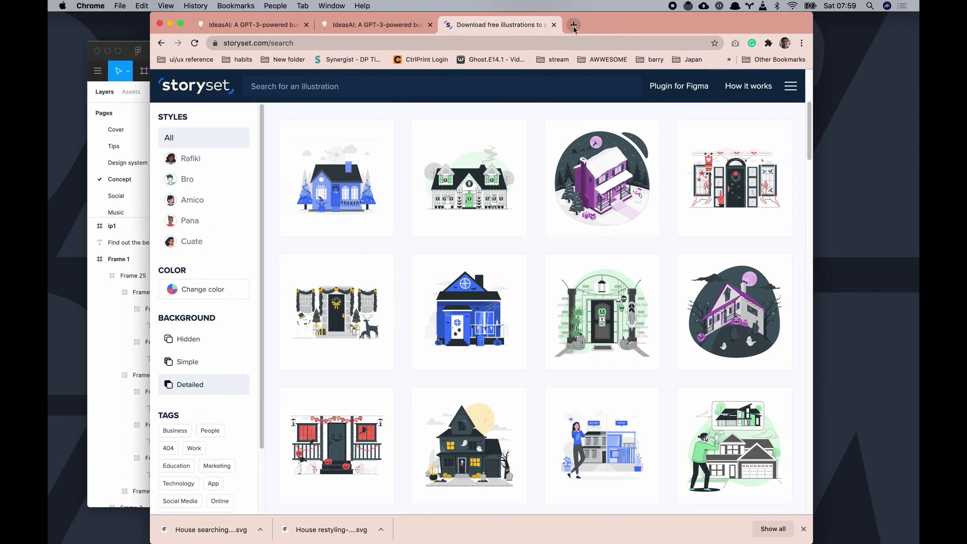
- Open Pexels in a new tab and download the photo of the seated woman
left_click(574, 25)
type("pexels.com/@roy-8095655/collections/")
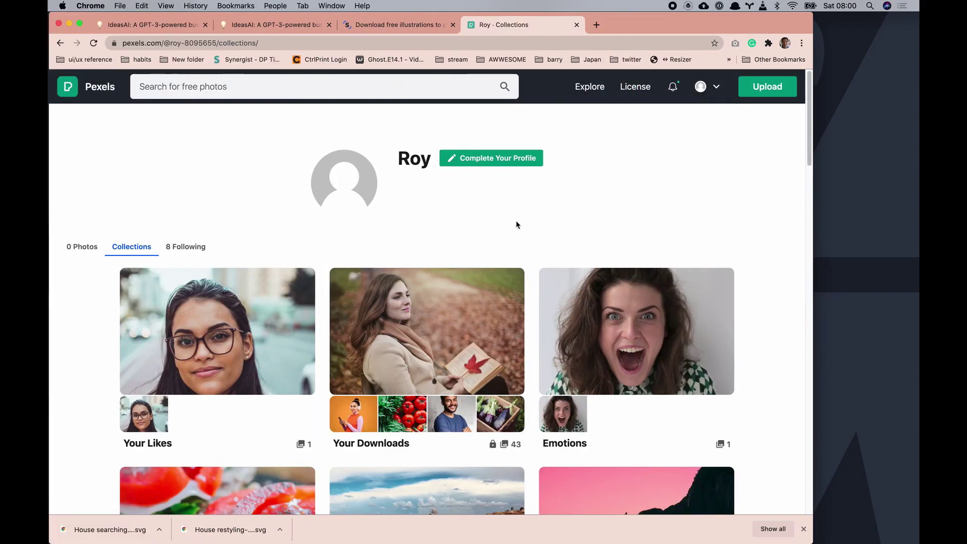
scroll(517, 225, "down", 10)
scroll(516, 225, "up", 2)
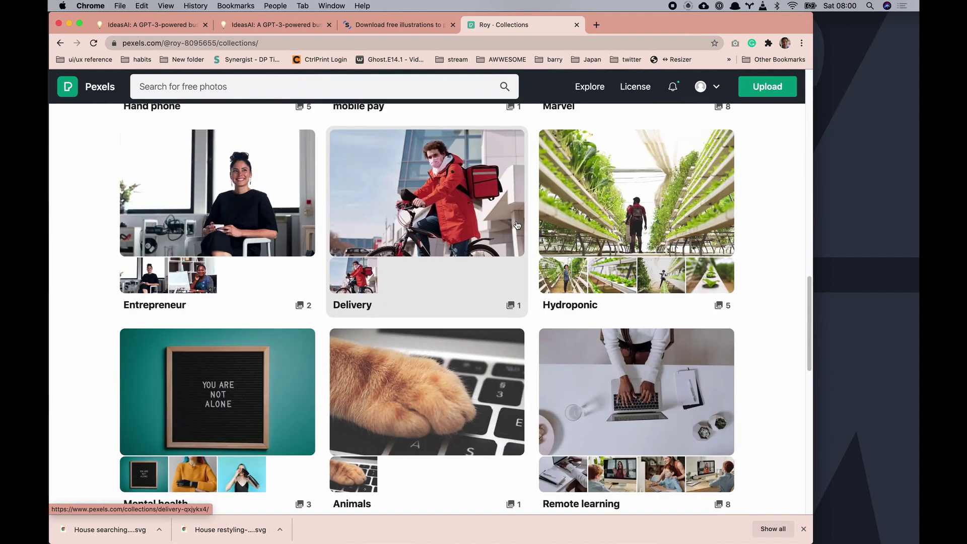
scroll(516, 225, "down", 4)
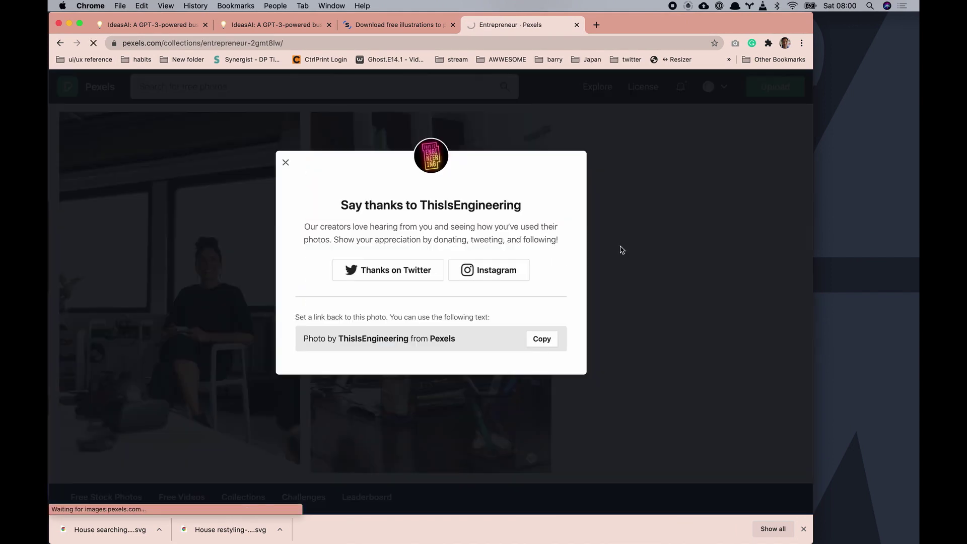
key("Escape")
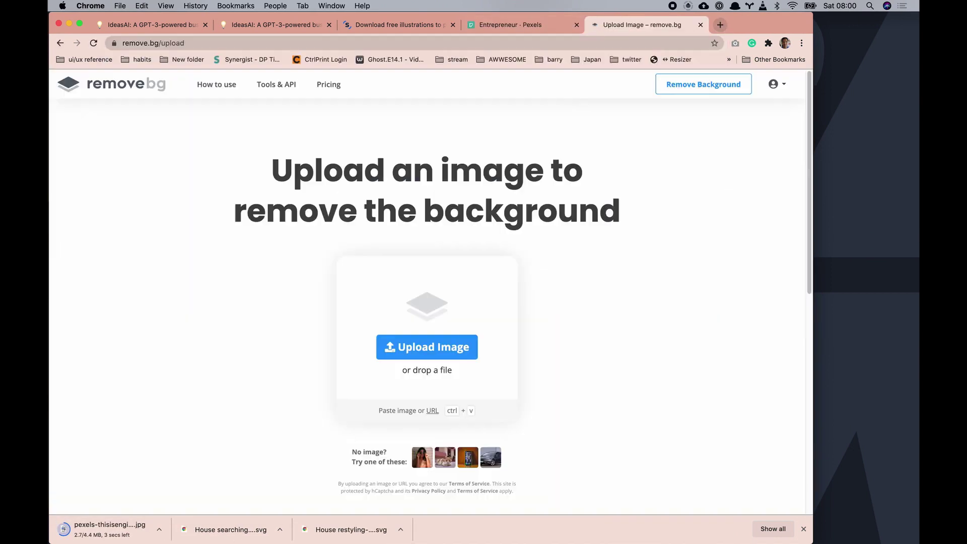
left_click(427, 347)
- Upload the photo to remove.bg and download the background-free cutout
left_click(316, 231)
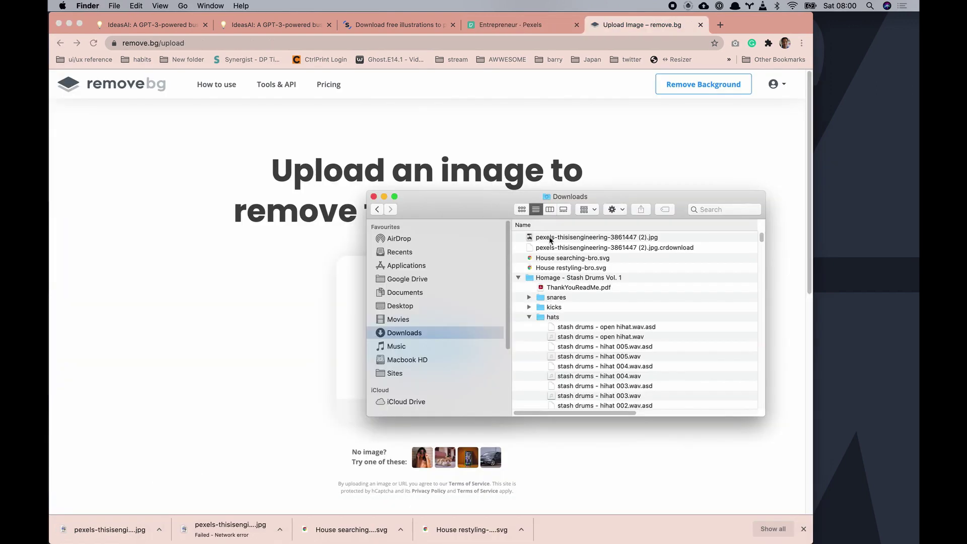
right_click(572, 249)
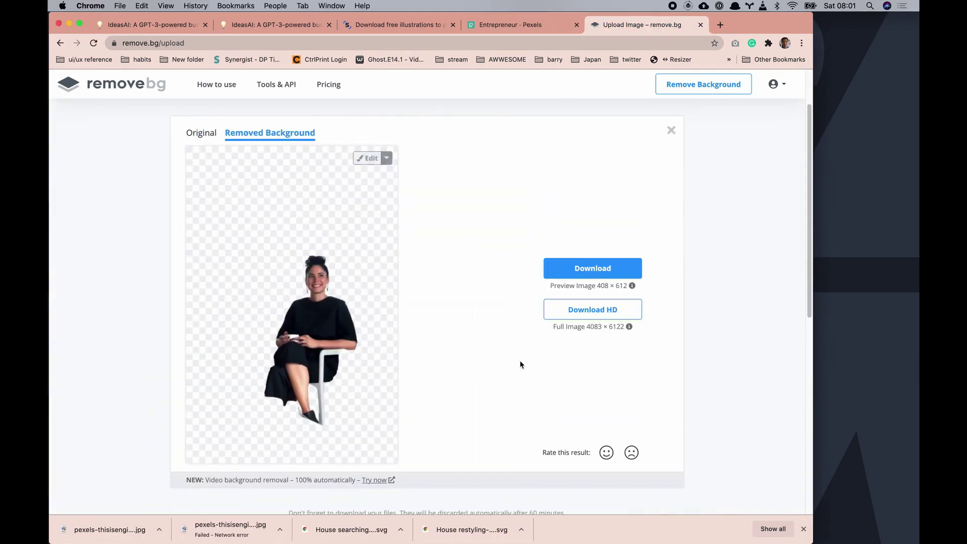
left_click(604, 272)
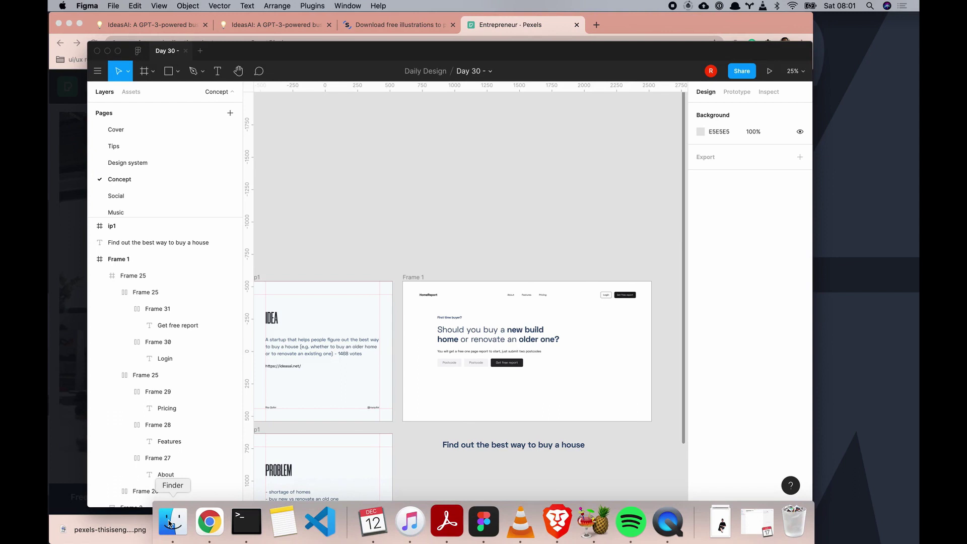
- Import the woman cutout and the two house illustrations onto the Figma canvas
left_click(565, 268)
left_click_drag(574, 238, 565, 191)
scroll(445, 258, "right", 5)
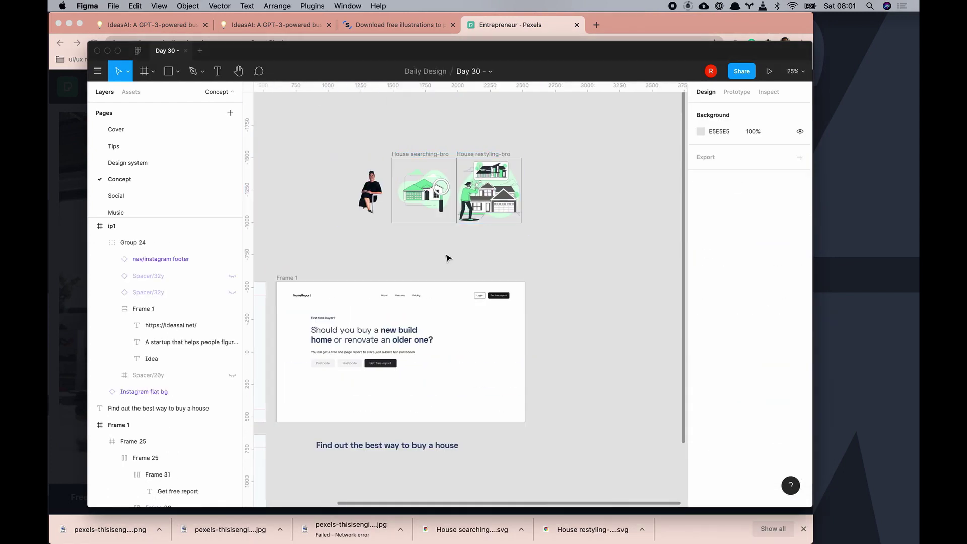
scroll(428, 327, "up", 5)
- Place a star in Frame 1 with the quote 'The report helped with some things I completely overlooked' beside it
left_click(178, 71)
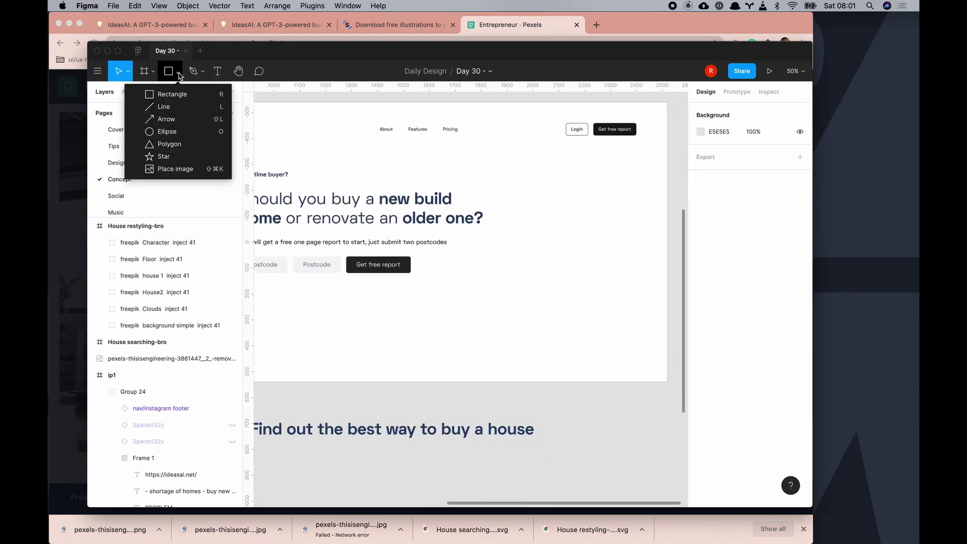
left_click(174, 167)
left_click(484, 313)
key("t")
left_click(519, 322)
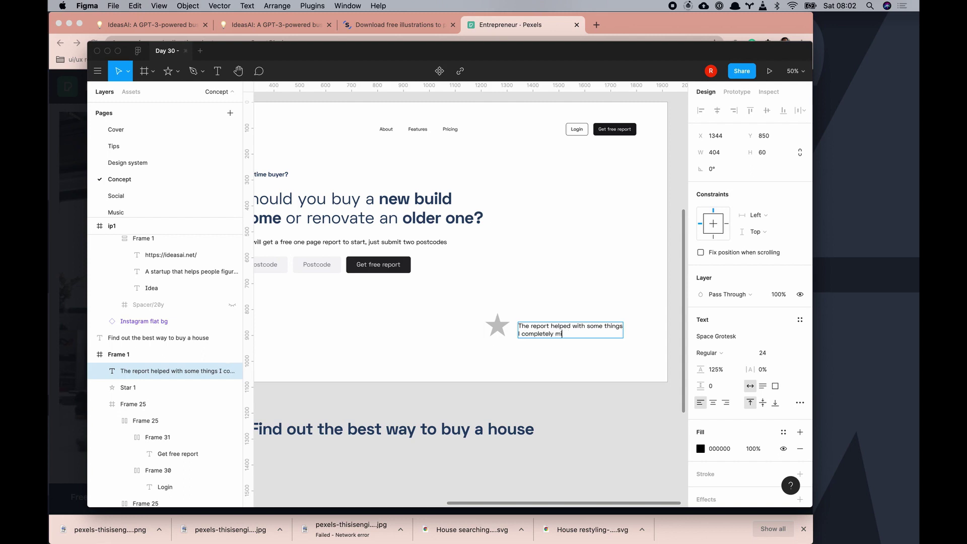
left_click_drag(556, 336, 556, 333)
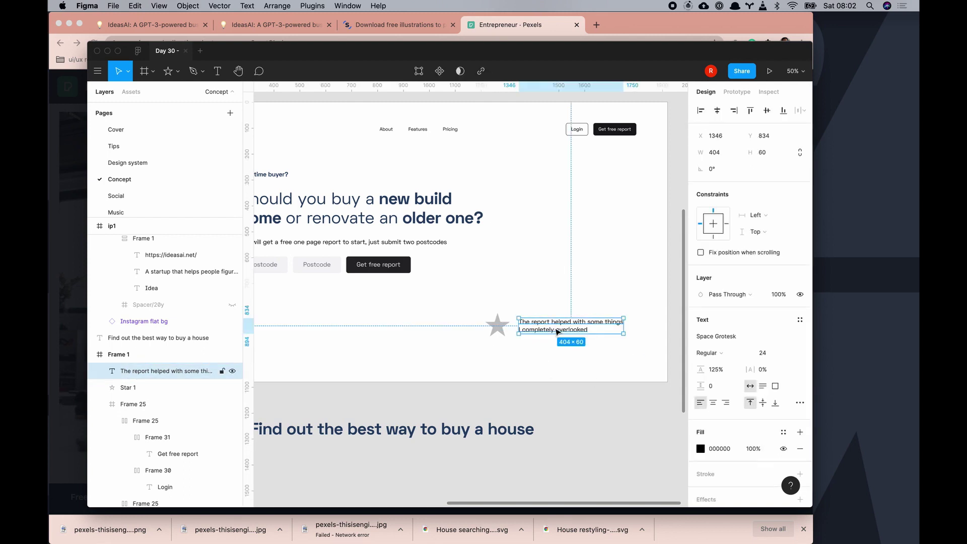
- Wrap the quote in auto layout and add a reviewer attribution line below it
left_click(566, 333, "shift")
key("shift+a")
key("Return")
type("Jane Doe")
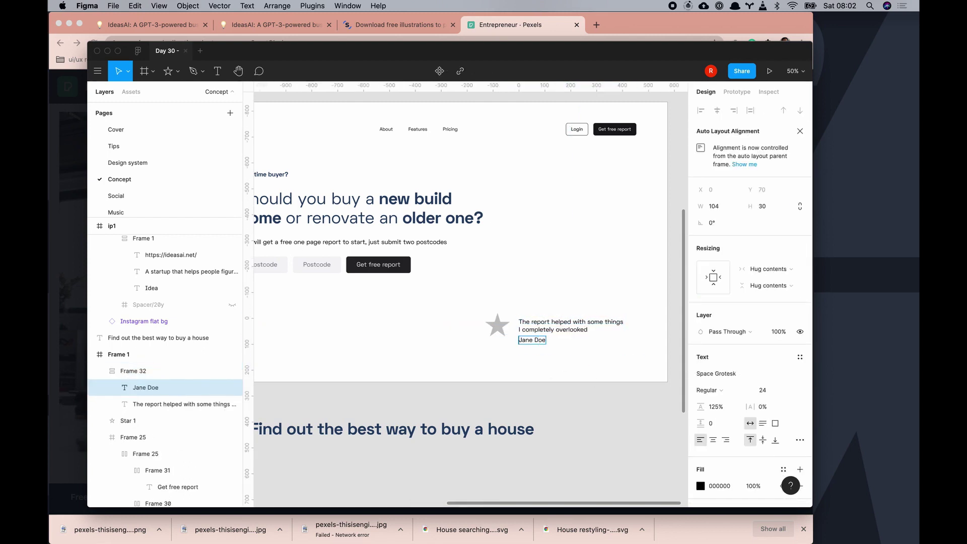
left_click(563, 364)
scroll(564, 364, "up", 3)
- Pull the house bubble out of the House restyling illustration
left_click(374, 303)
scroll(421, 372, "down", 3)
left_click(422, 372)
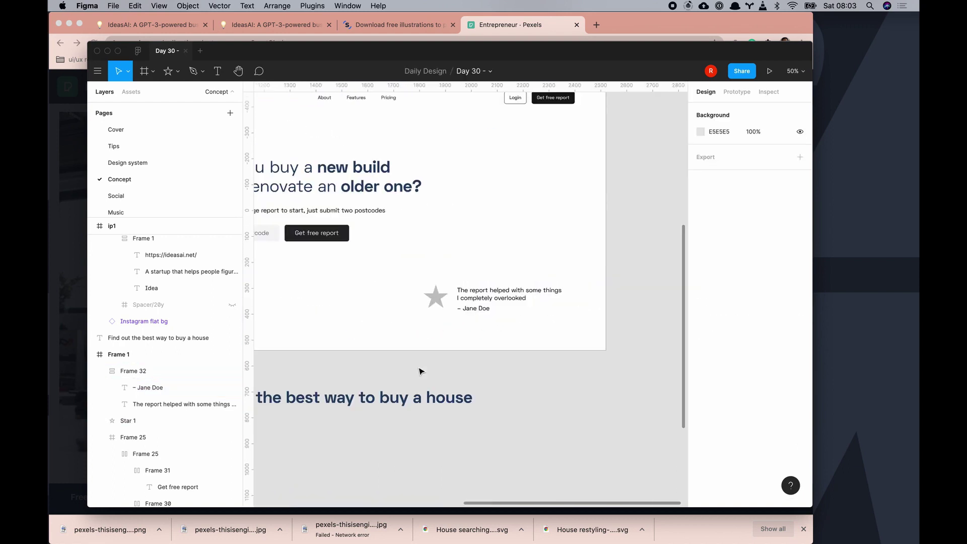
key("shift+1")
left_click(497, 317)
scroll(535, 392, "up", 5)
key("ctrl+z")
scroll(513, 354, "down", 5)
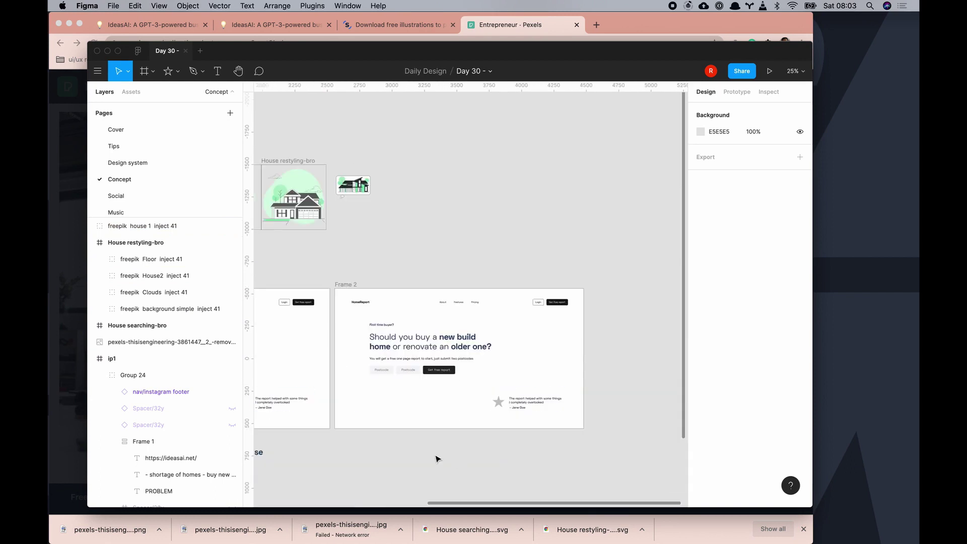
- Move the testimonial to the centre of Frame 2
left_click(439, 333)
left_click(549, 384)
scroll(449, 450, "up", 3)
left_click(328, 233)
double_click(353, 242)
left_click(390, 381)
scroll(389, 381, "right", 2)
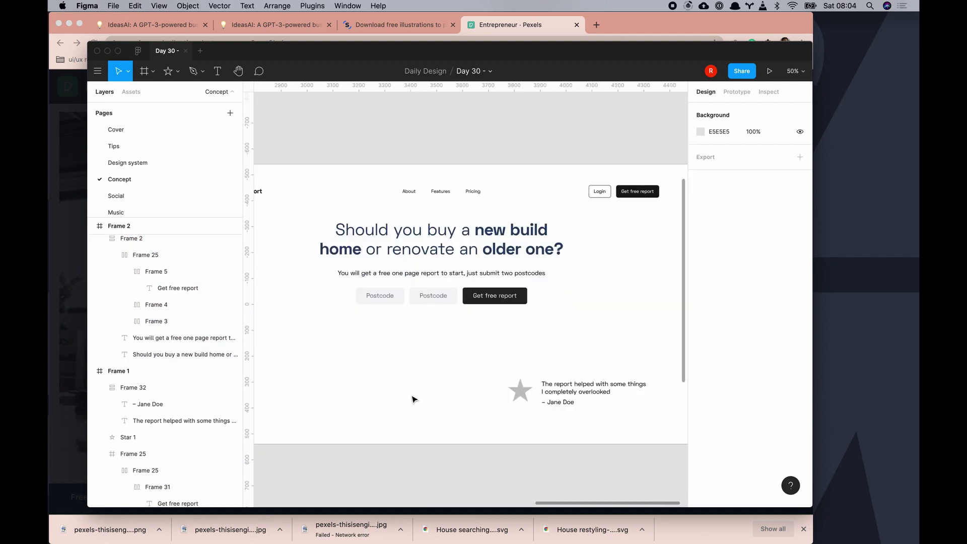
key("minus")
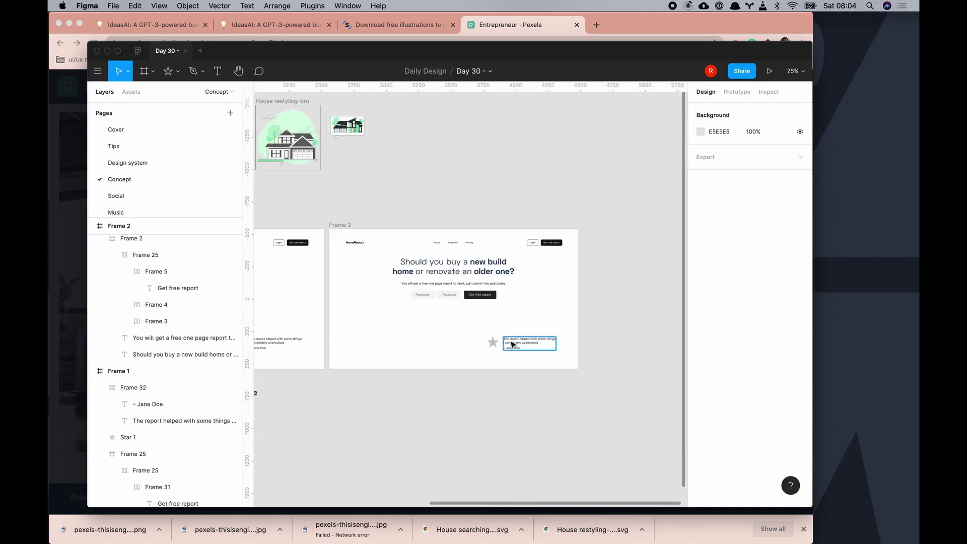
left_click_drag(513, 345, 445, 345)
- Draw an ellipse circle above the testimonial
scroll(394, 408, "up", 1)
left_click(394, 408)
left_click(177, 76)
left_click(166, 130)
left_click(432, 340)
scroll(423, 338, "up", 2)
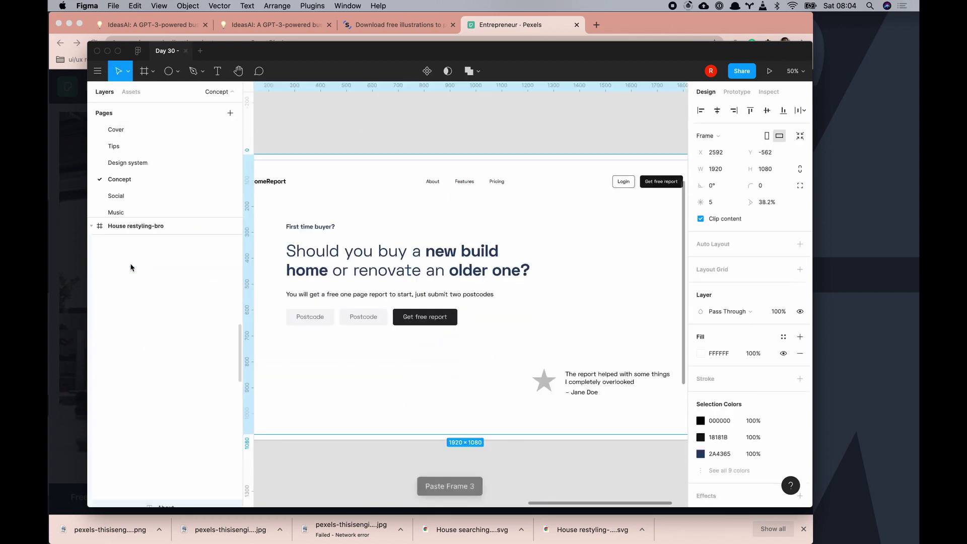
- Use the top circle as a mask and paste the woman's photo in, enlarged to fill it
right_click(146, 388)
left_click(152, 359)
mouse_move(166, 534)
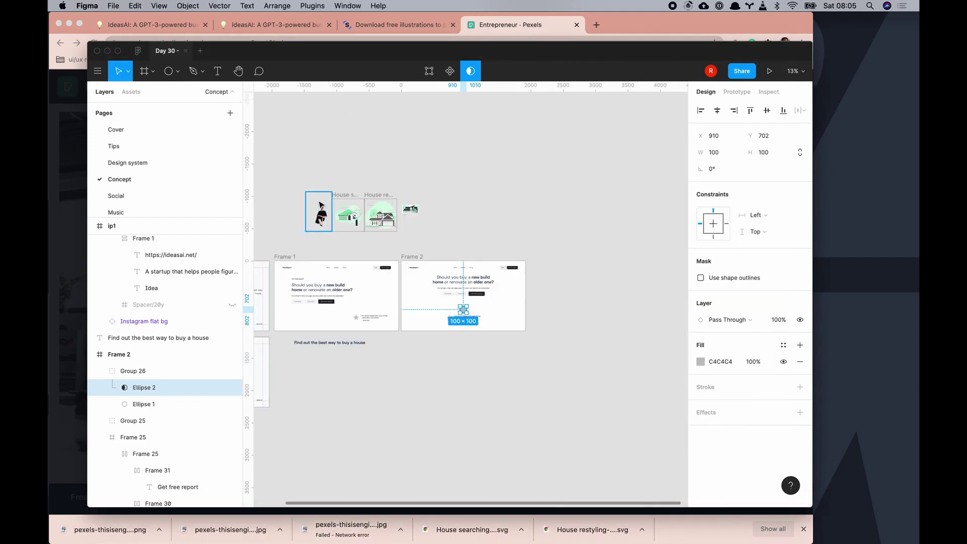
key("super+v")
left_click_drag(490, 406, 513, 456)
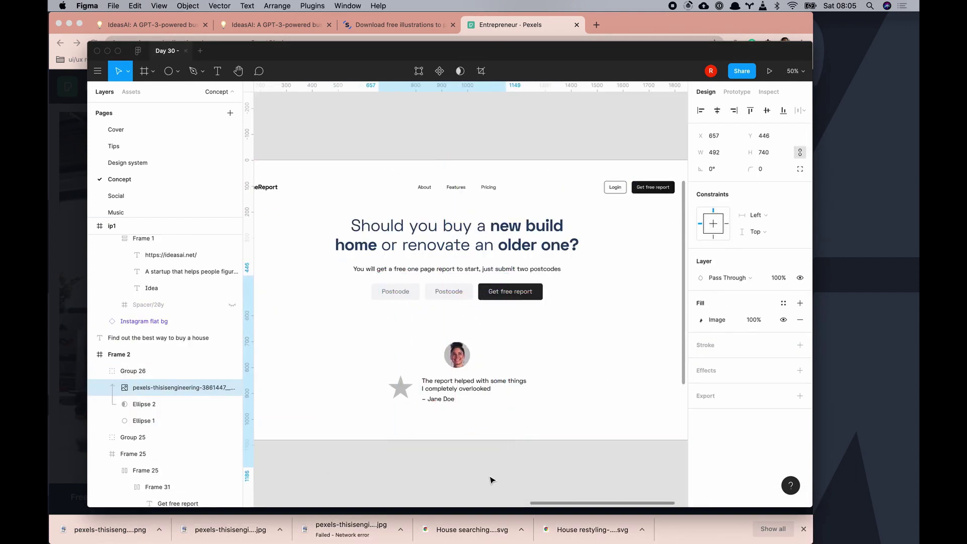
left_click(513, 457)
scroll(491, 473, "up", 5)
- Back in Pexels, close the thank-you dialog and open the People collection
scroll(549, 297, "down", 5)
left_click(443, 296)
left_click(58, 157)
left_click(285, 164)
left_click(60, 43)
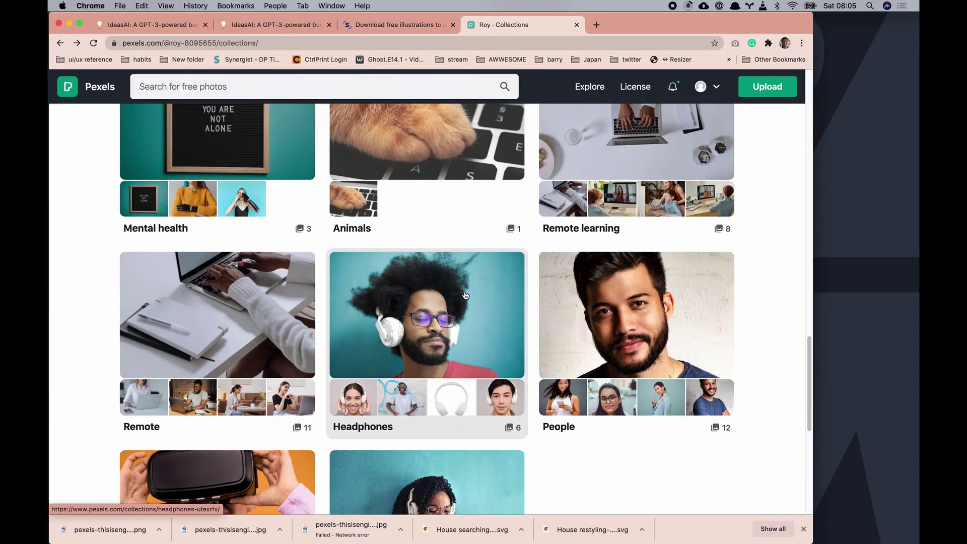
left_click(649, 323)
- Search Pexels for 'looking up' and download one of the resulting photos
scroll(651, 322, "down", 15)
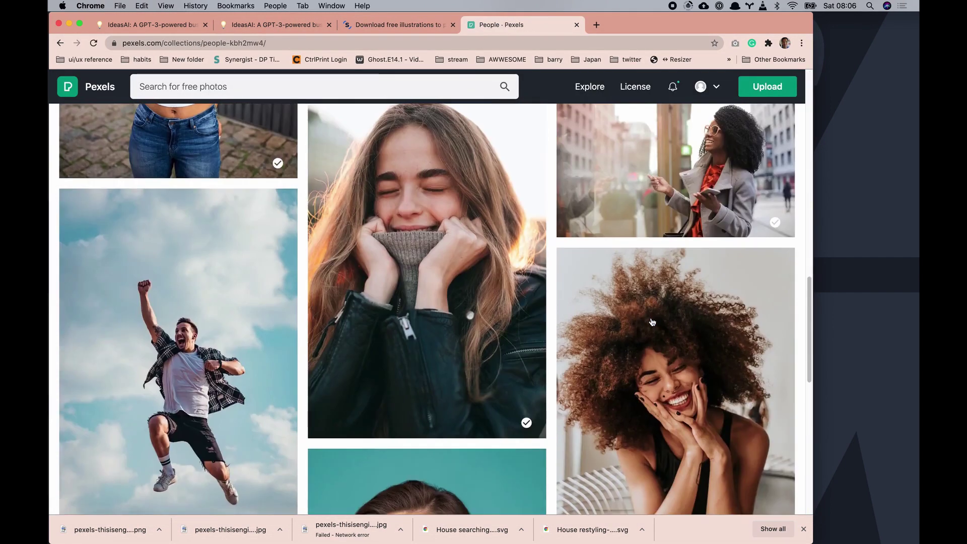
left_click(302, 87)
type("looking up")
key("Return")
scroll(386, 238, "down", 20)
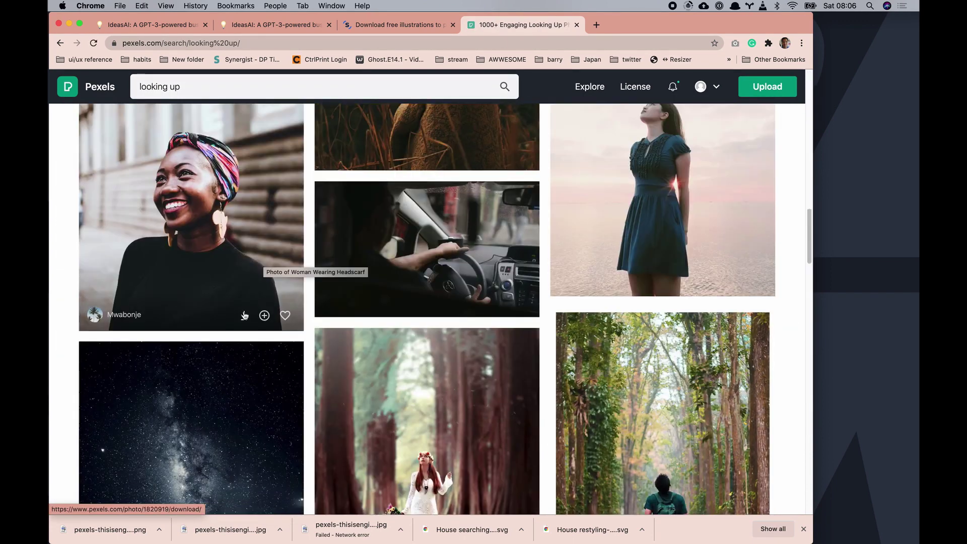
left_click(244, 316)
scroll(244, 315, "down", 3)
scroll(504, 345, "up", 4)
scroll(504, 347, "down", 10)
scroll(505, 354, "down", 15)
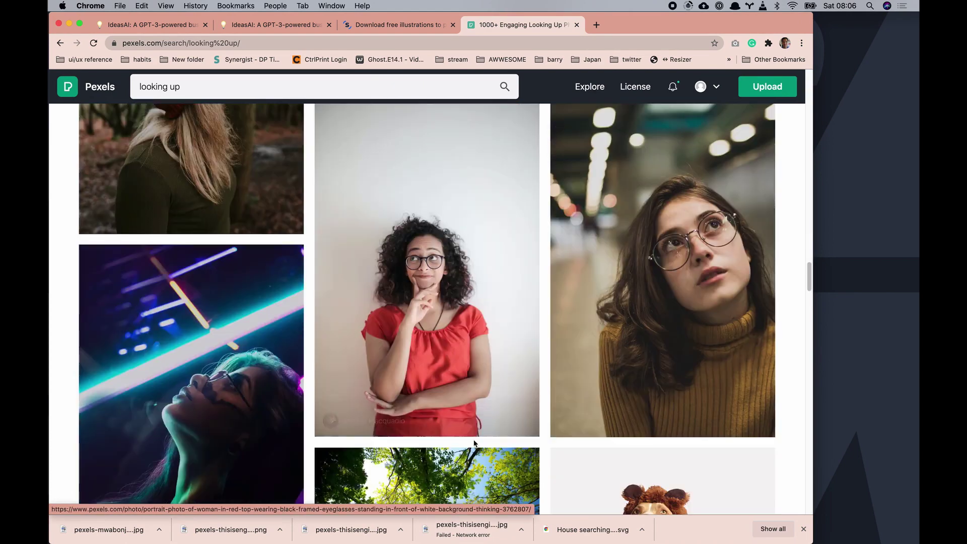
- Cut out the curly-haired woman's photo in remove.bg and drop the PNG into the avatar group
left_click(524, 422)
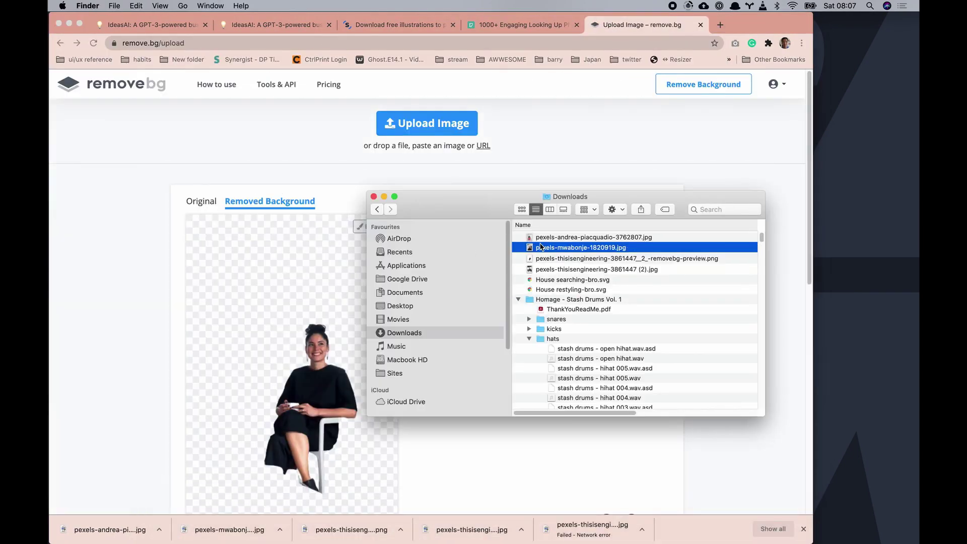
left_click_drag(604, 236, 322, 270)
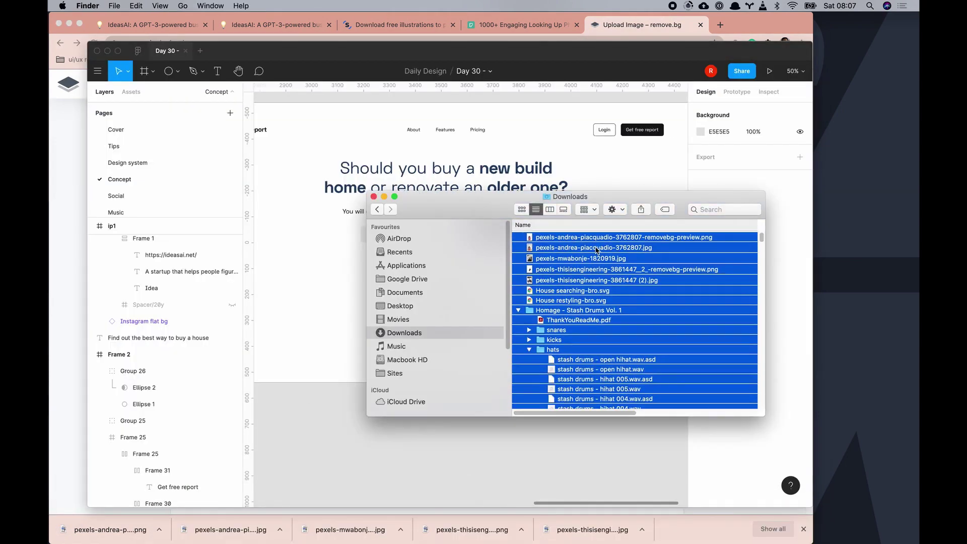
left_click_drag(648, 235, 446, 297)
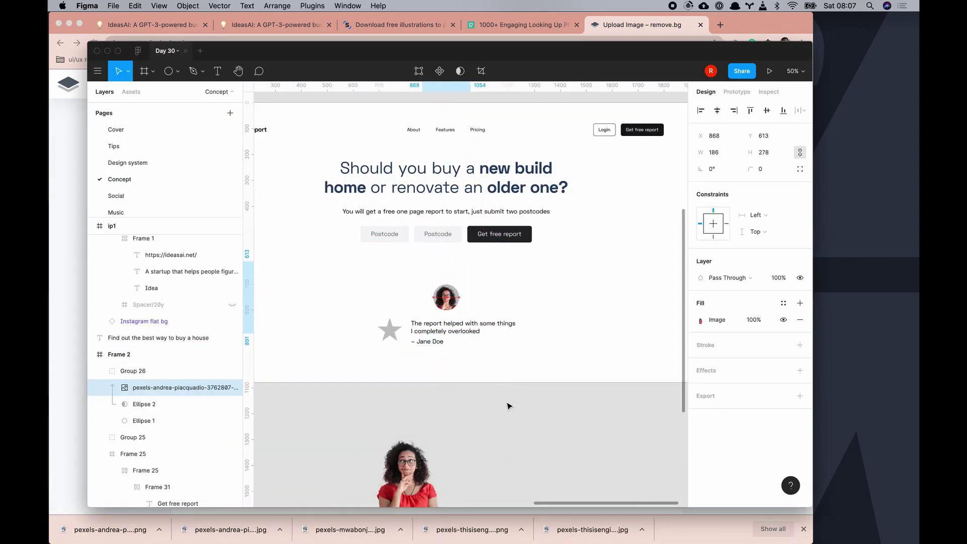
- Recolour the avatar's background circle, trying teal and sky-blue swatches before settling on orange
key("shift+0")
left_click(426, 301)
left_click(133, 421)
left_click(700, 319)
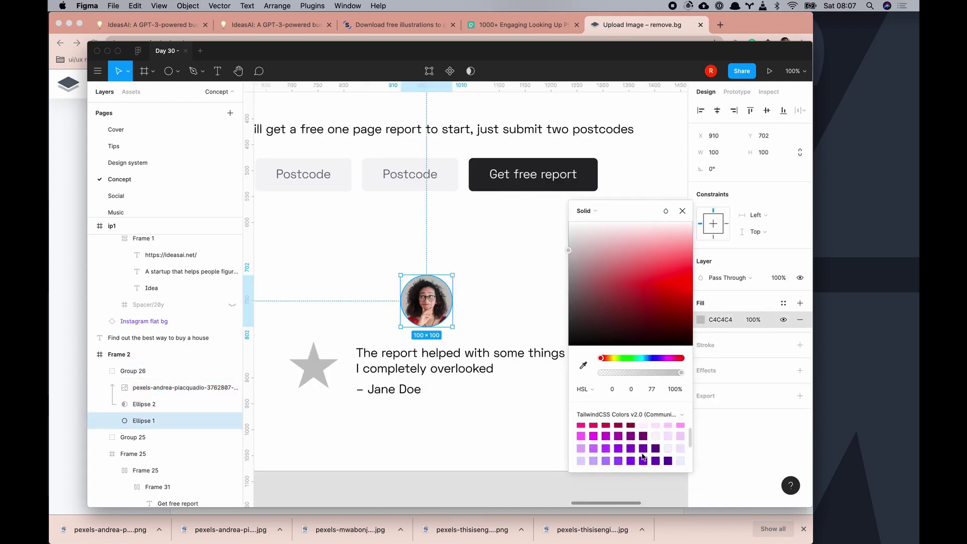
left_click(668, 462)
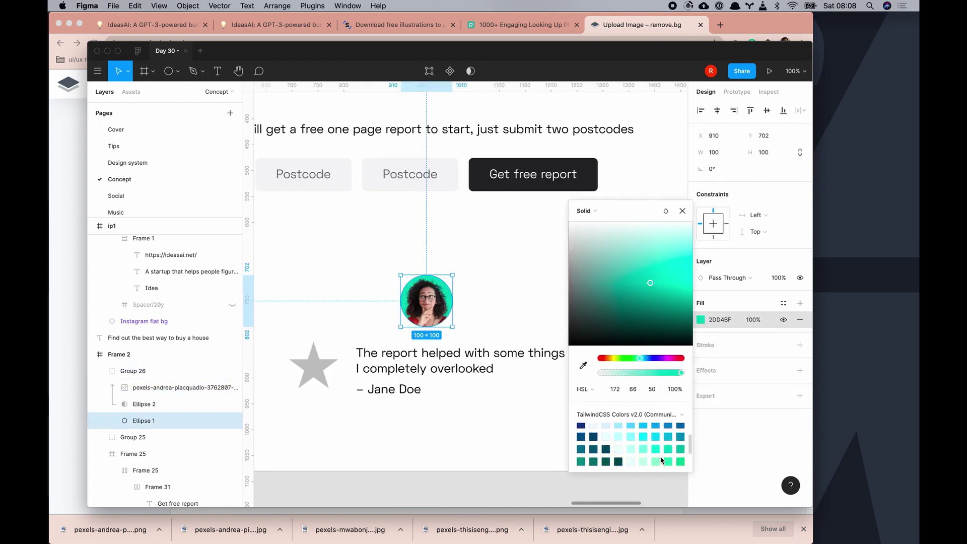
scroll(662, 460, "up", 1)
left_click(657, 454)
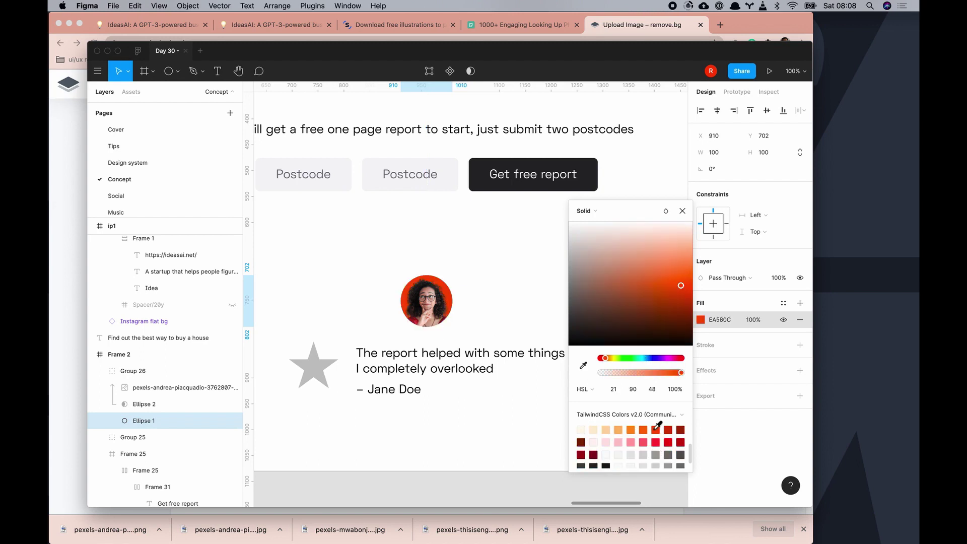
left_click(683, 211)
key("Escape")
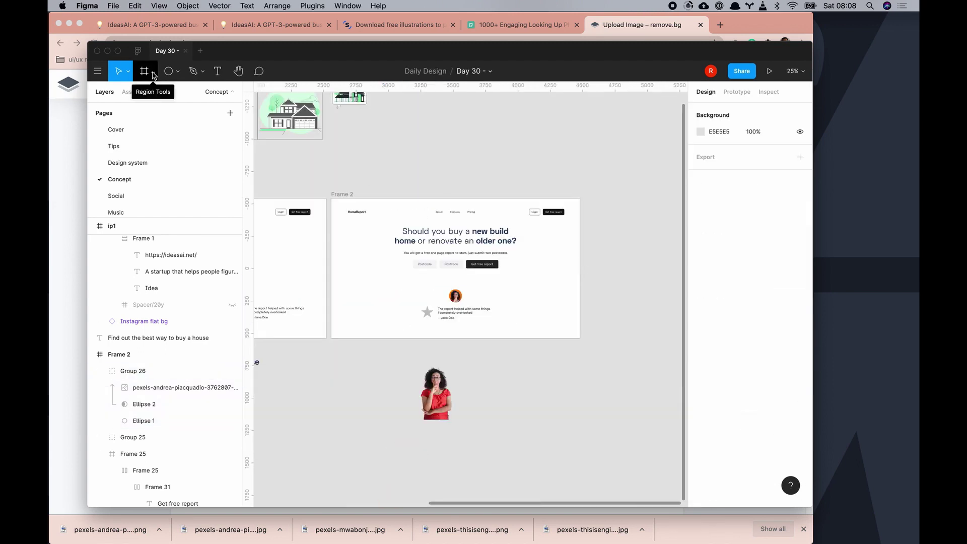
- Draw a background rectangle 1080 tall in Frame 2, send it to back and group it
left_click(154, 75)
key("r")
left_click_drag(456, 199, 519, 288)
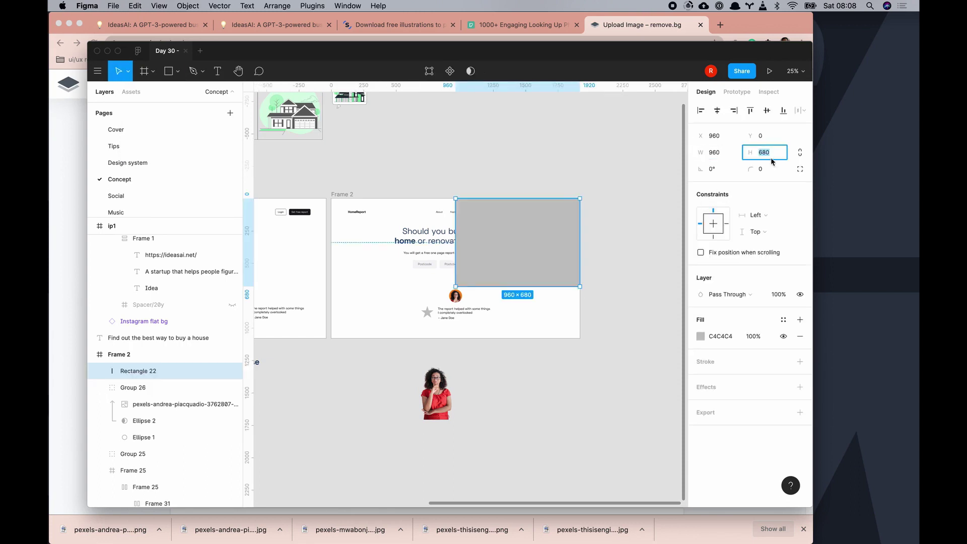
type("1080")
key("Return")
right_click(489, 298)
left_click(544, 285)
key("super+g")
- Fill the left background half light mint and the right half light blue F0F9FF
left_click(701, 110)
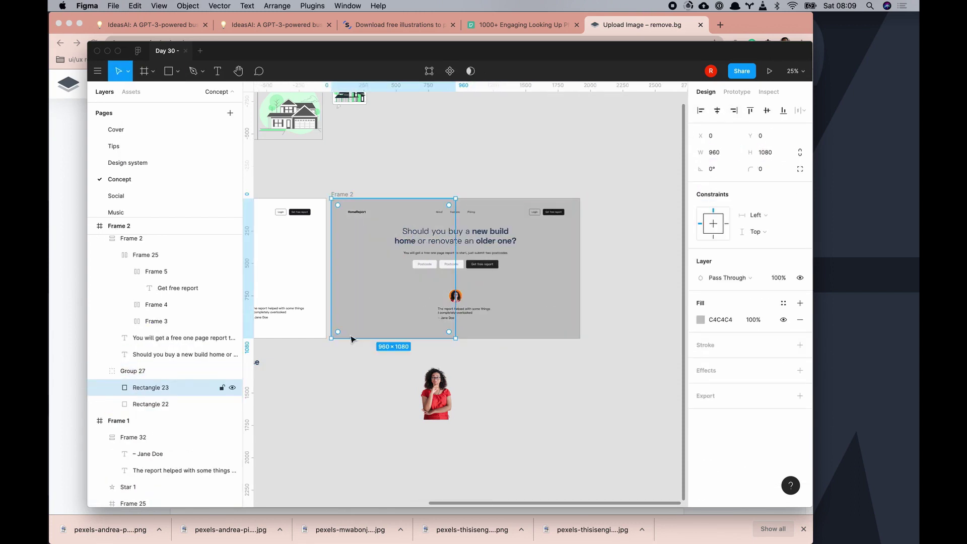
left_click(700, 320)
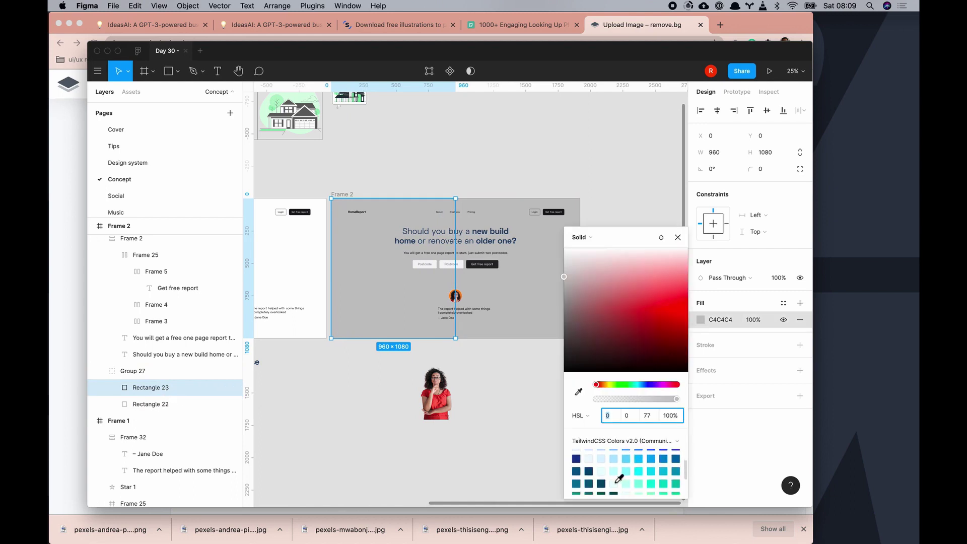
left_click(627, 470)
left_click(134, 404)
left_click(700, 320)
left_click(589, 474)
left_click(550, 411)
scroll(551, 411, "up", 5)
- Give both Postcode fields a lighter fill
left_click(385, 234)
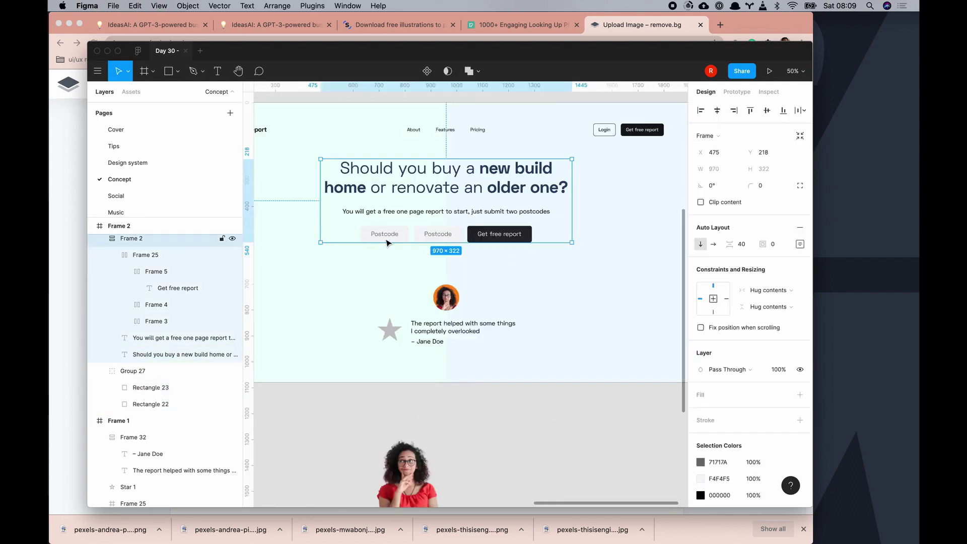
left_click(701, 449)
left_click(601, 457)
left_click(438, 234)
left_click(700, 448)
left_click(539, 432)
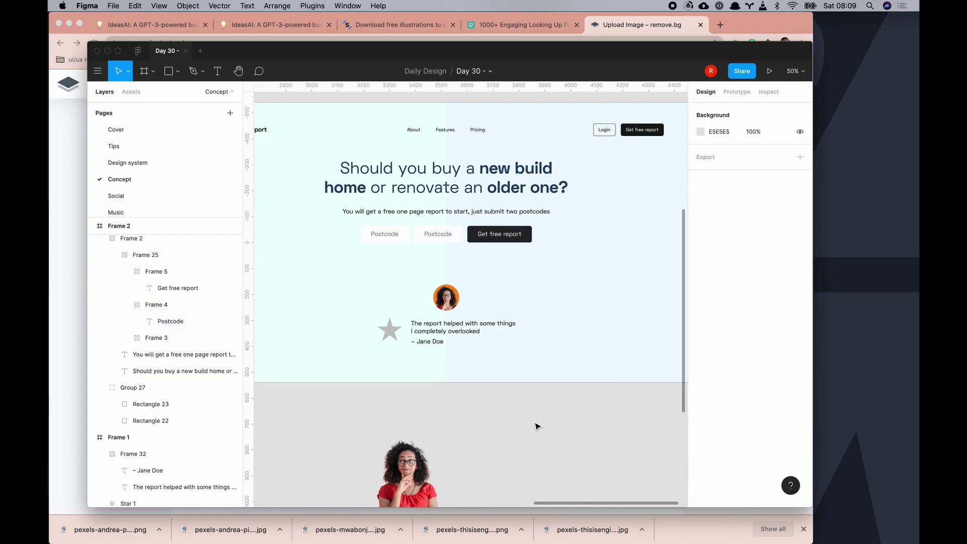
- Move the star below the testimonial text
left_click(453, 328)
left_click_drag(390, 330, 446, 359)
left_click(463, 328)
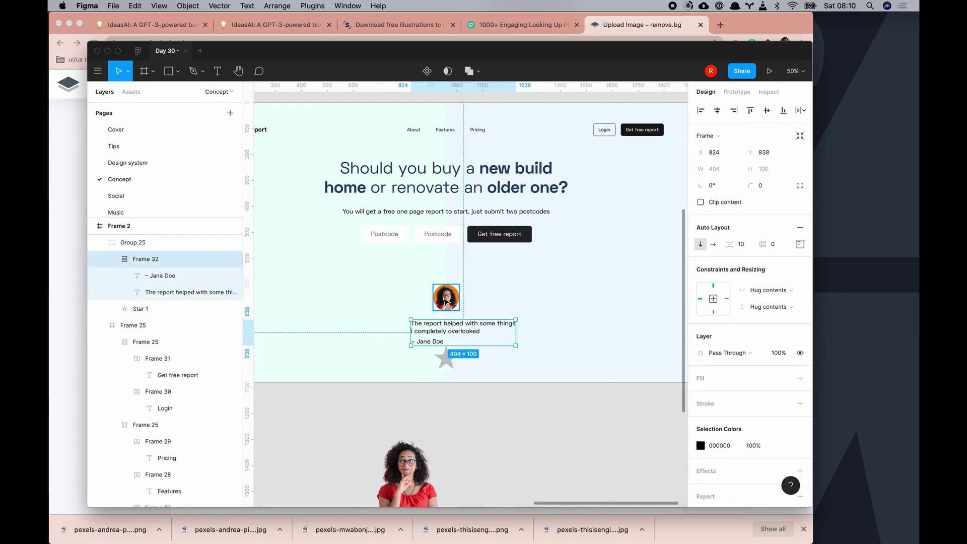
- Zoom in on the modern house illustration card and inspect its parts
left_click(554, 439)
scroll(512, 478, "down", 5)
key("shift+0")
scroll(331, 281, "up", 3)
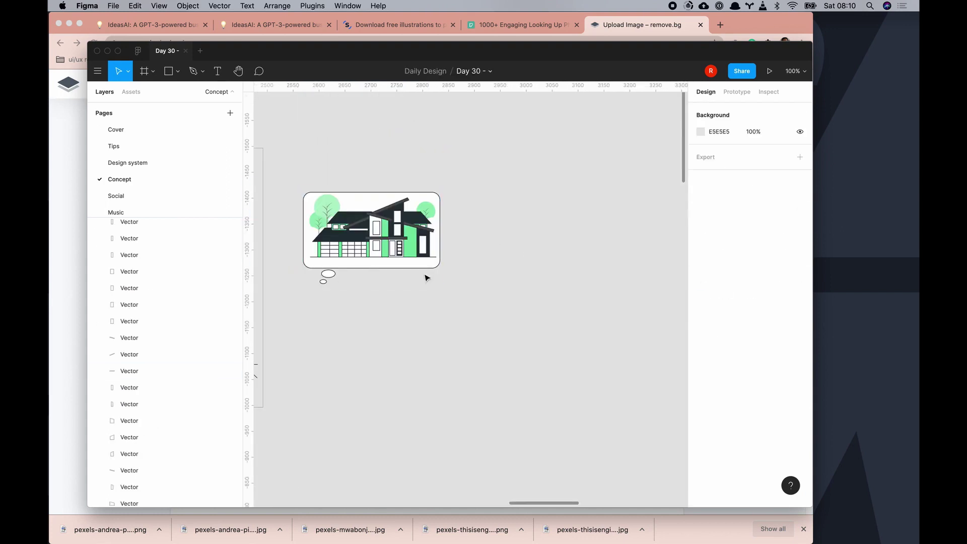
left_click(328, 277)
scroll(534, 307, "down", 5)
left_click(534, 306)
scroll(481, 253, "up", 3)
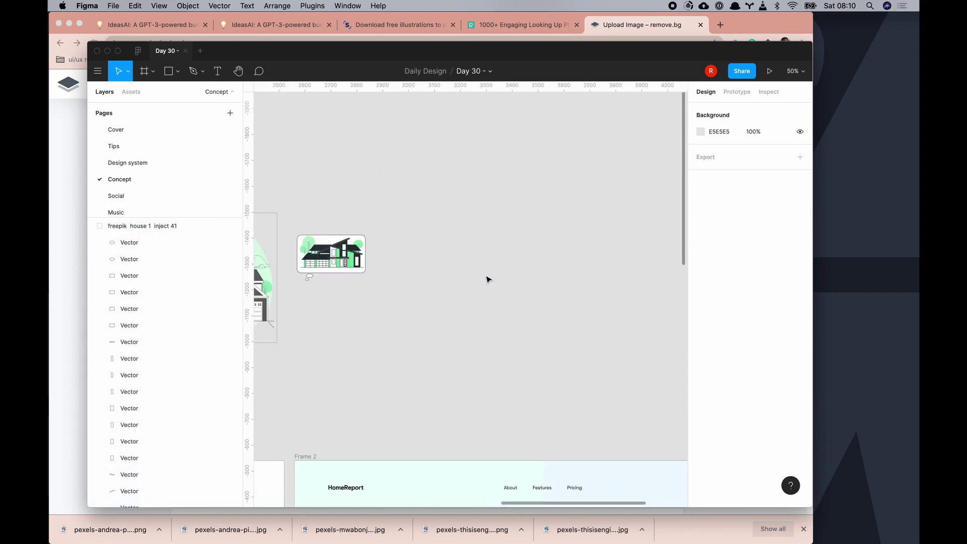
scroll(316, 258, "up", 3)
left_click(304, 283)
key("Escape")
scroll(445, 340, "down", 3)
scroll(439, 294, "up", 3)
- Delete the rounded card outline from the house illustration group
left_click(135, 226)
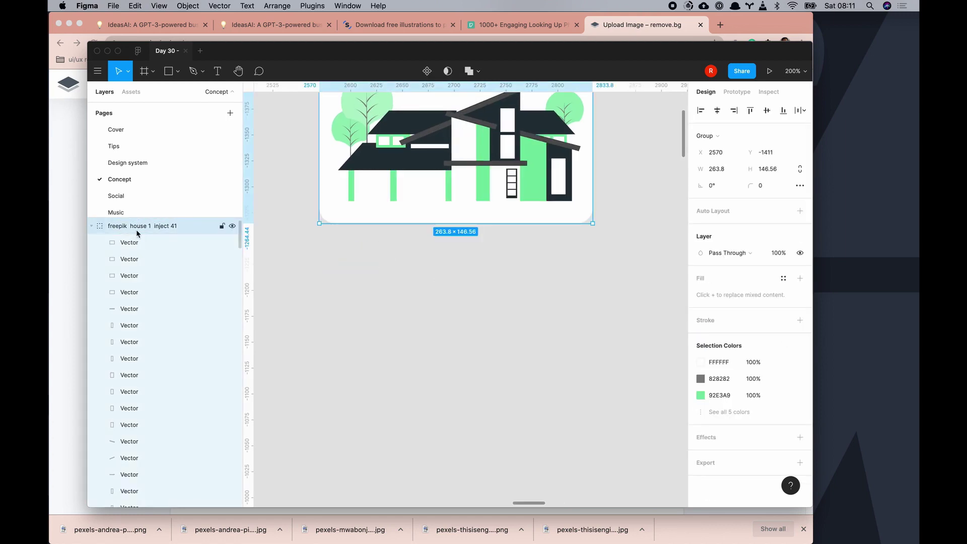
scroll(485, 302, "up", 3)
scroll(223, 373, "down", 5)
left_click(223, 372)
key("Delete")
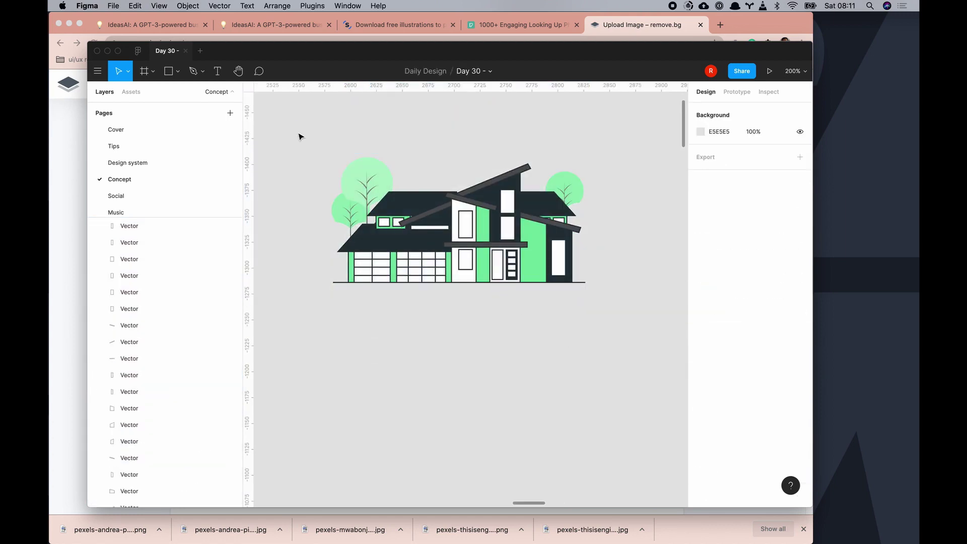
- Lock Frame 2's existing content
scroll(596, 380, "down", 5)
scroll(506, 190, "down", 3)
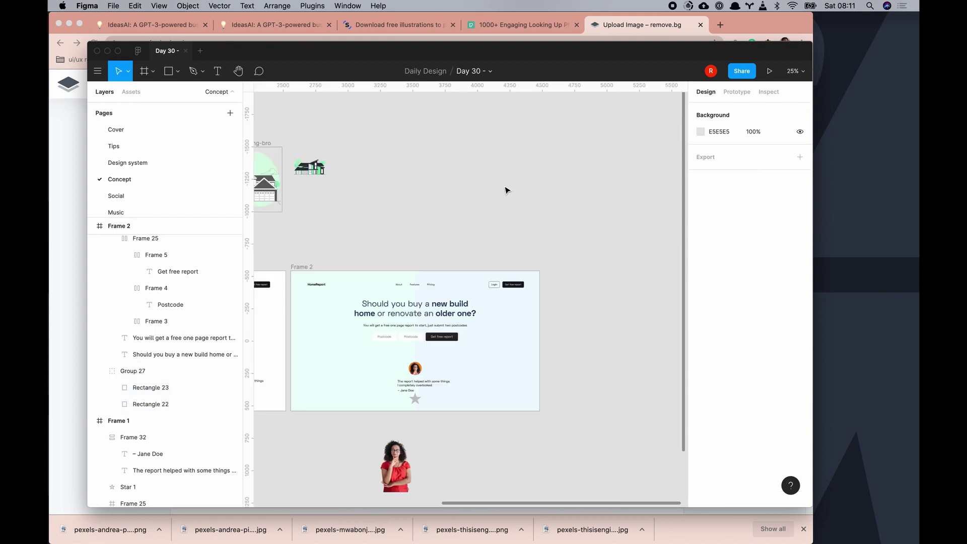
left_click(301, 267)
scroll(179, 354, "up", 2)
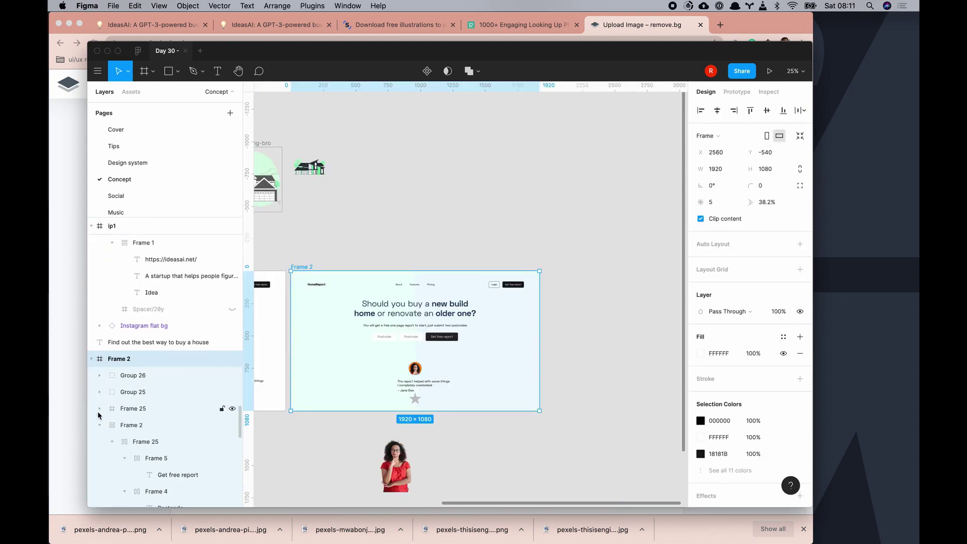
left_click(222, 425)
- Paste the modern house into the left background half and enlarge it across the lower left
left_click(116, 456)
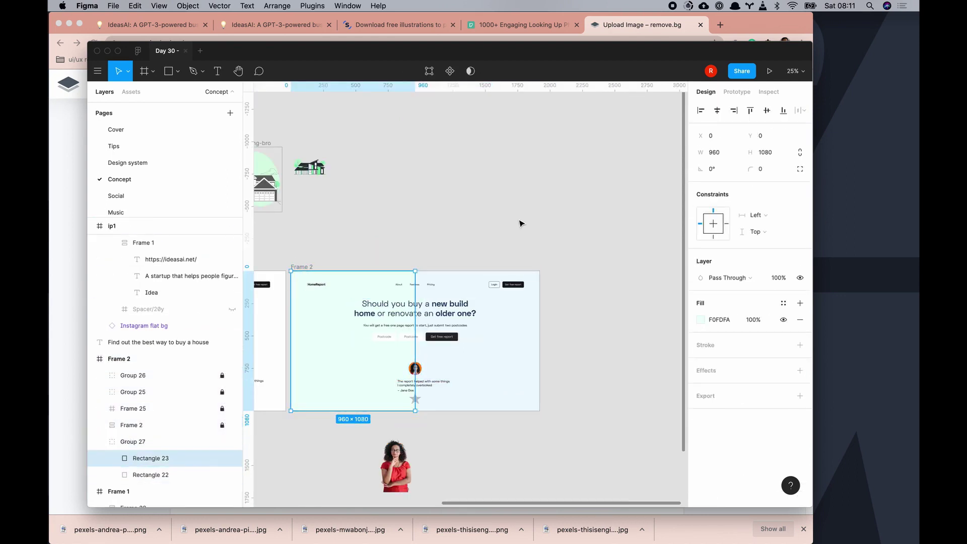
key("super+v")
mouse_move(352, 374)
left_mouse_down()
mouse_move(328, 383)
mouse_move(359, 380)
left_mouse_up()
left_click(358, 428)
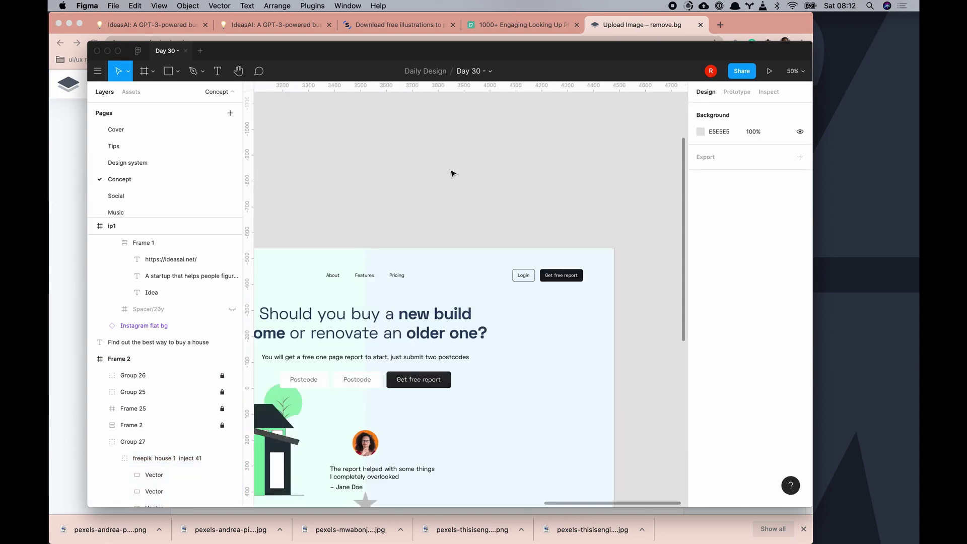
scroll(344, 207, "left", 5)
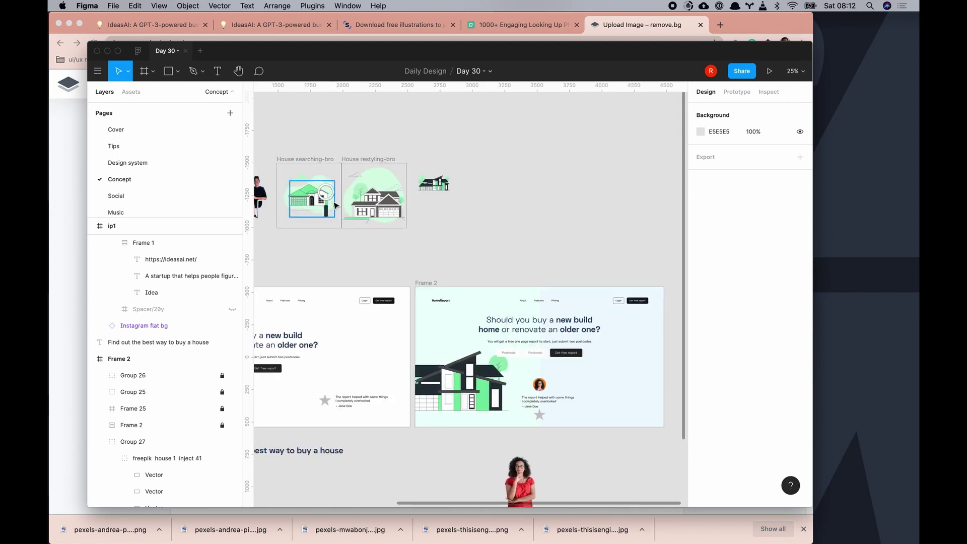
- Paste a house from the House searching-bro illustration into the left background group 'new'
left_click_drag(327, 216, 308, 283)
left_click(615, 472)
scroll(599, 434, "right", 2)
left_click(585, 392)
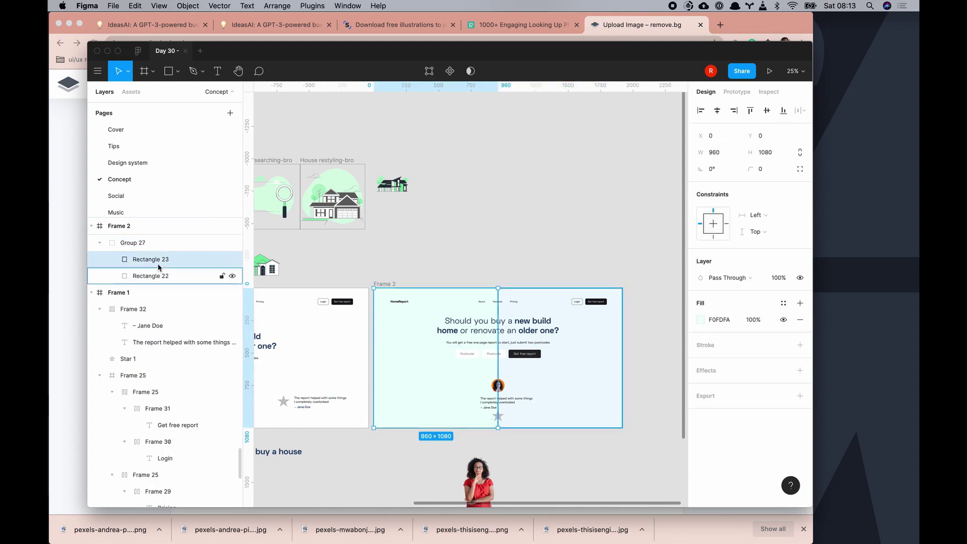
left_click(135, 276)
key("super+v")
left_click(583, 458)
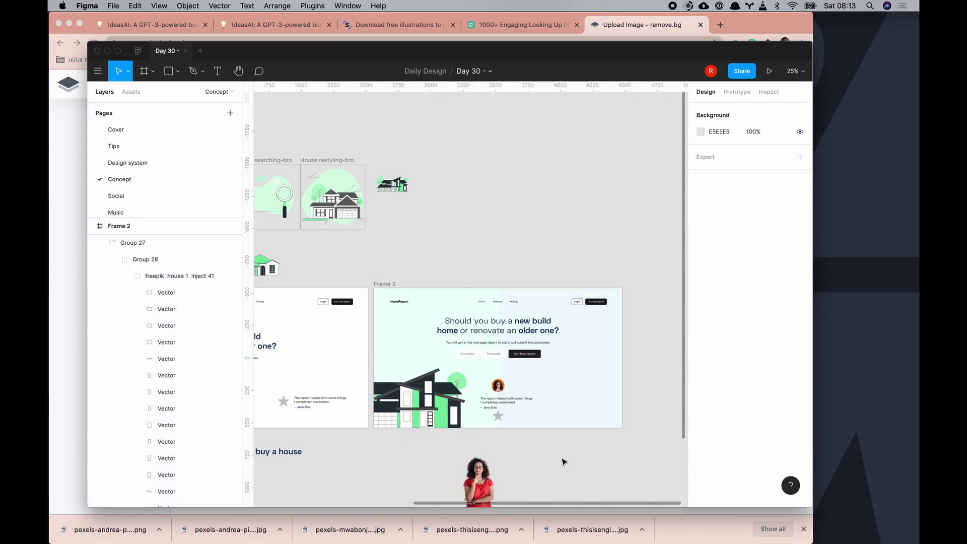
left_click(423, 382)
double_click(423, 382)
left_click_drag(420, 384, 423, 381)
key("Escape")
- Paste the green-roofed house into the 'old' group and move it to the lower right
left_click(151, 483)
left_click(138, 469)
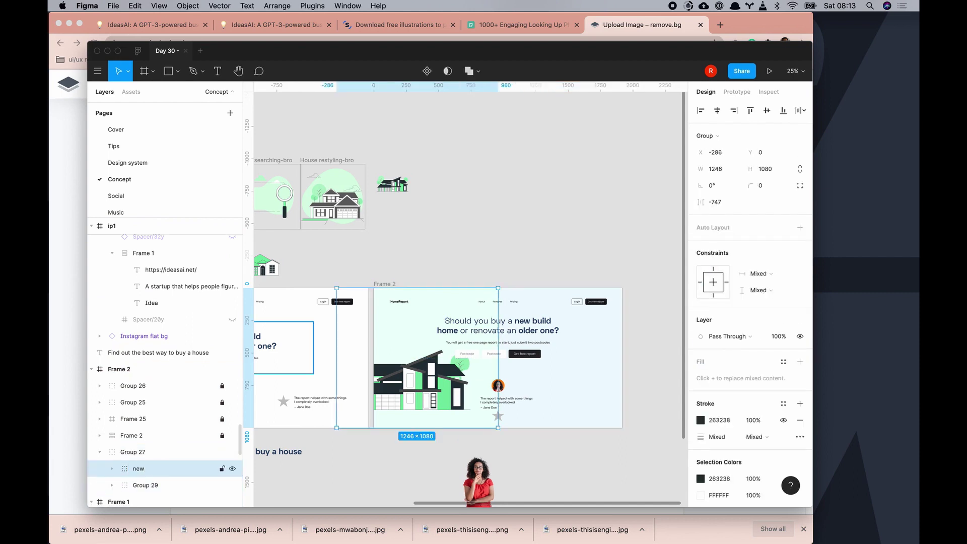
left_click(184, 430)
key("super+v")
left_click_drag(541, 372, 557, 399)
left_click(568, 462)
- Fine-tune the green-roofed house's position at the hero's lower right
double_click(532, 363)
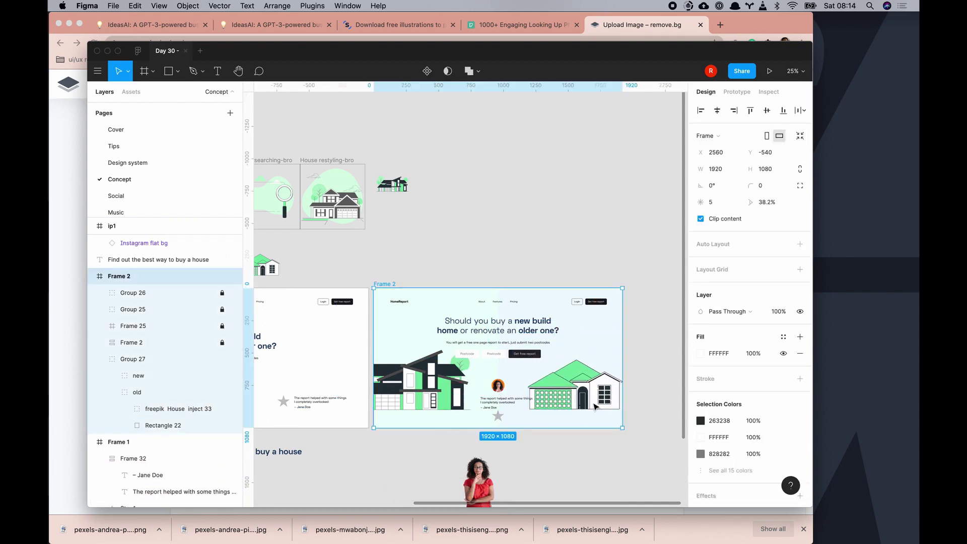
left_click(574, 383)
left_click_drag(574, 383, 575, 386)
left_click(566, 456)
double_click(572, 403)
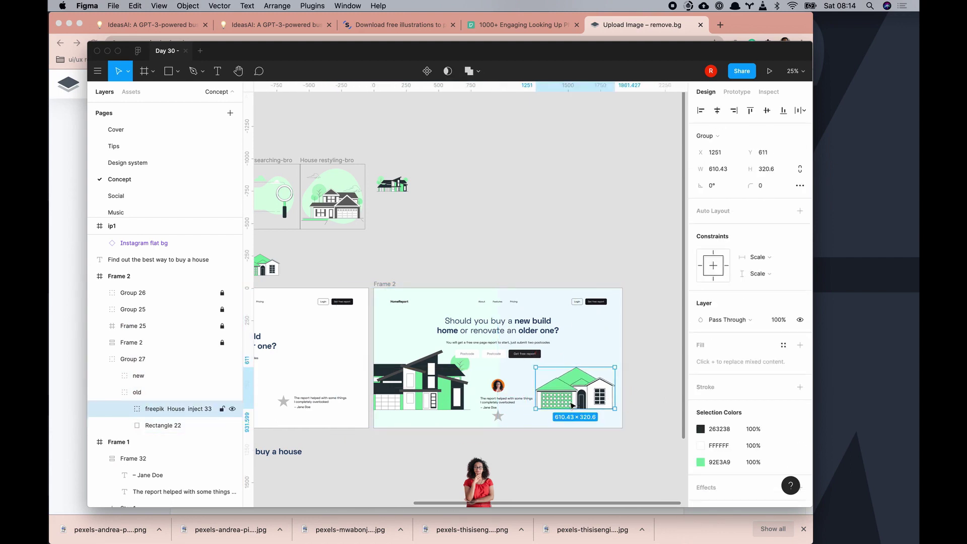
key("super+z")
key("super+z")
key("super+z")
key("super+z")
key("super+equal")
scroll(561, 401, "down", 4)
key("Escape")
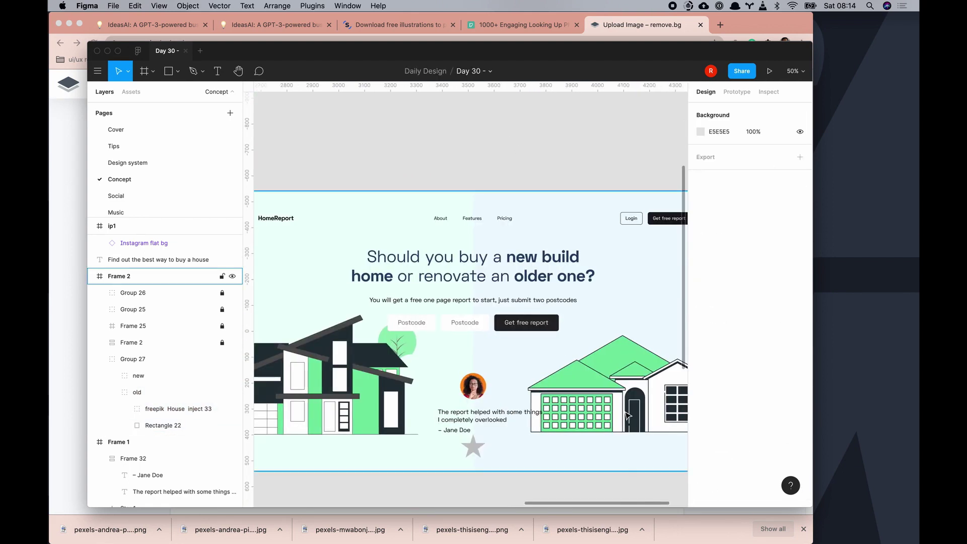
- Shift the green-roofed house slightly left
scroll(627, 416, "right", 3)
scroll(627, 415, "down", 2)
left_click_drag(554, 370, 542, 367)
left_click(494, 457)
scroll(494, 456, "left", 3)
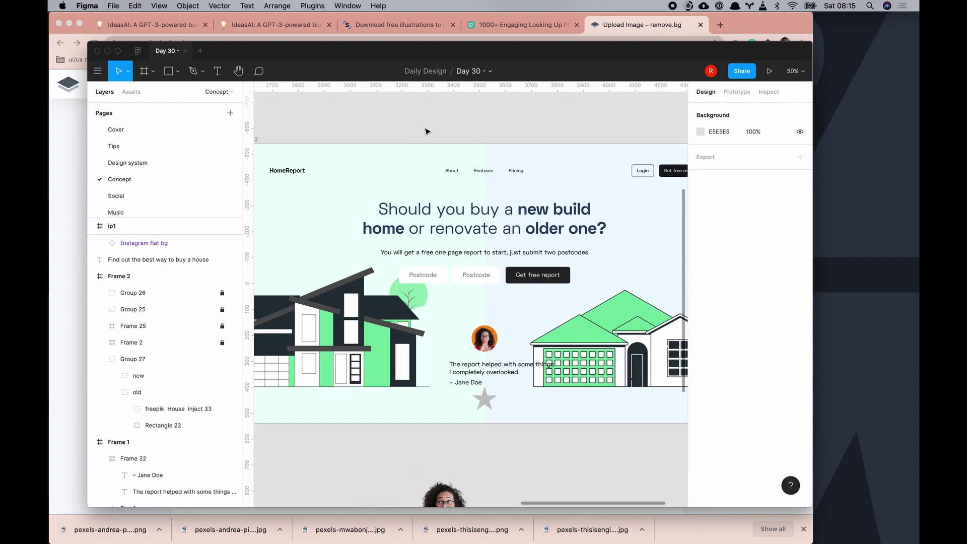
- Unhide the modern house's wall shape and turn its dark walls light mint green
key("shift+0")
scroll(570, 339, "left", 3)
left_click(424, 303, "super")
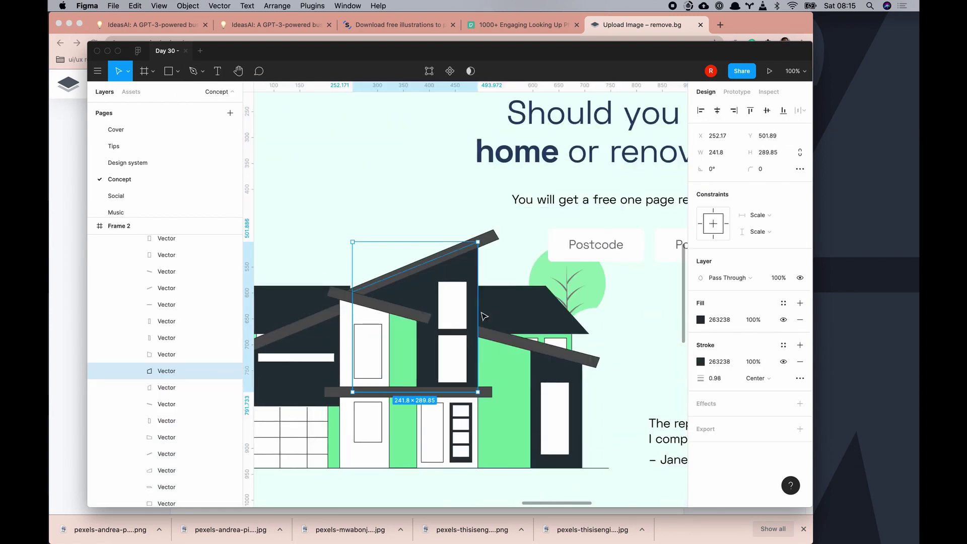
key("super+shift+h")
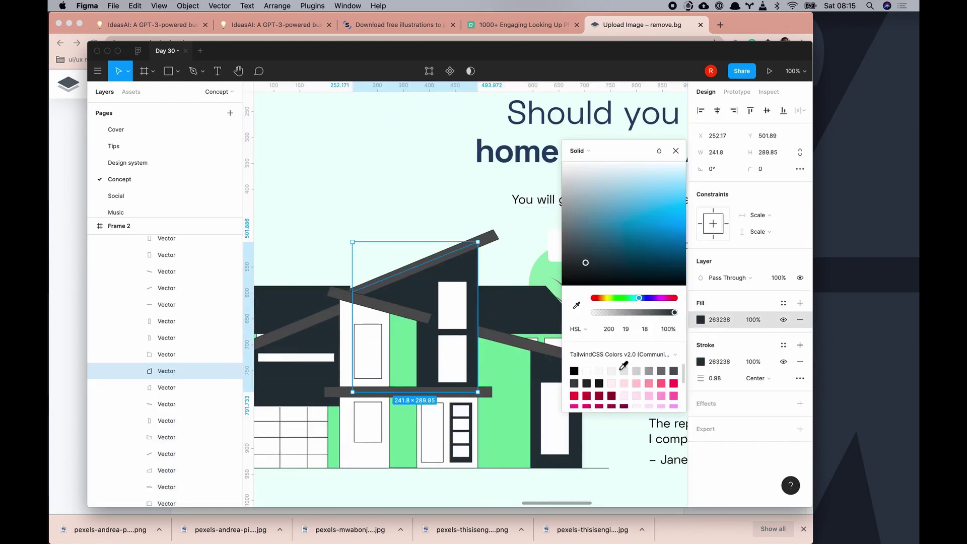
left_click(637, 394)
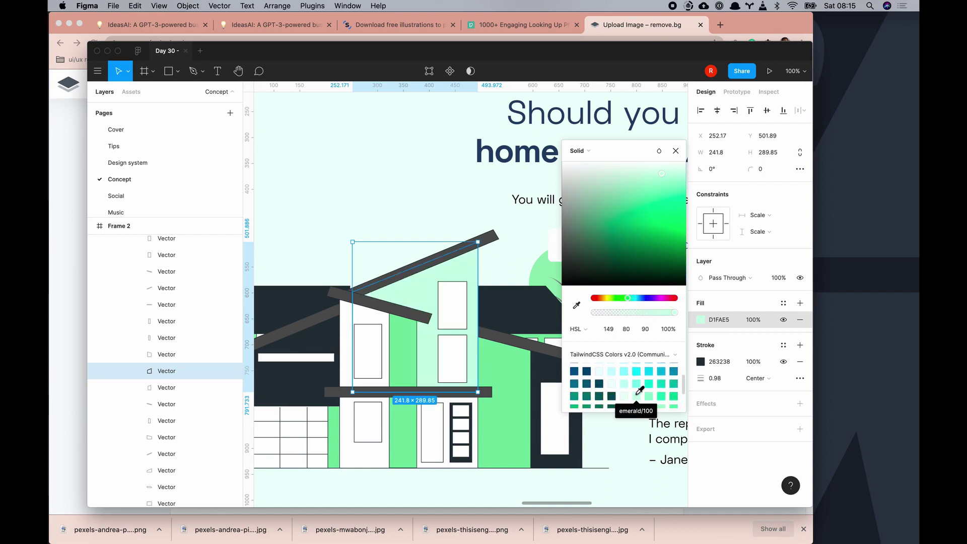
left_click(519, 323)
left_click(700, 319)
left_click(547, 403)
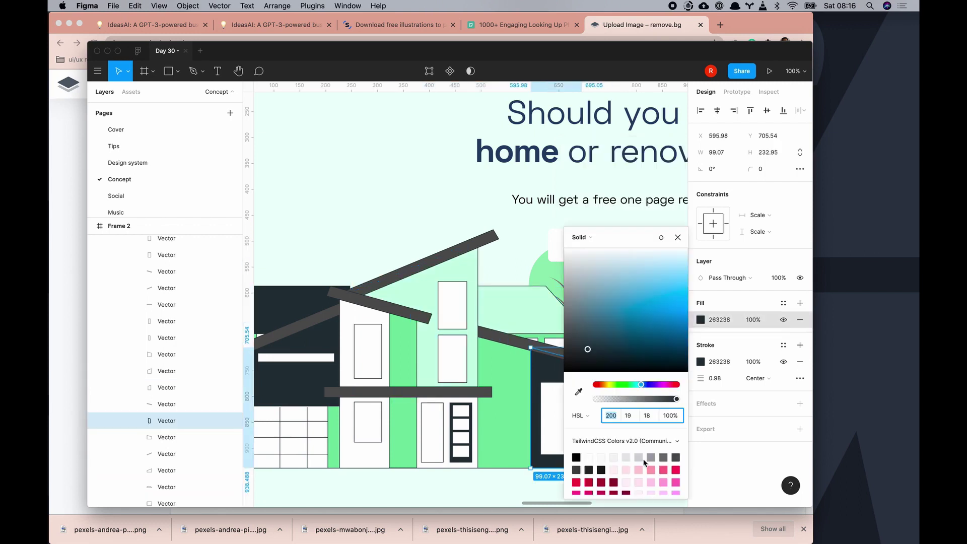
left_click(639, 484)
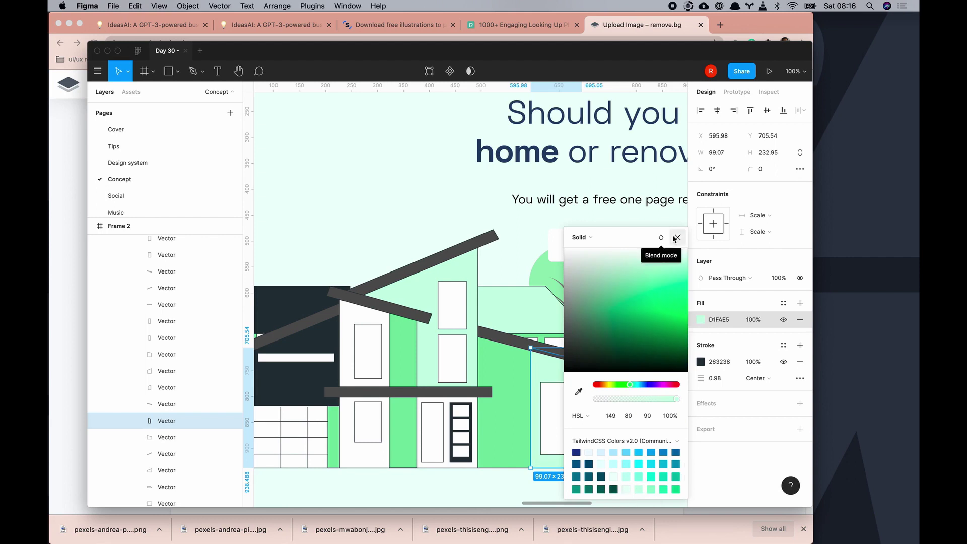
left_click(683, 267)
- Give the dark bar beneath the upper windows a mint A7F3D0 fill
scroll(604, 302, "left", 6)
scroll(605, 303, "down", 1)
left_click(453, 371)
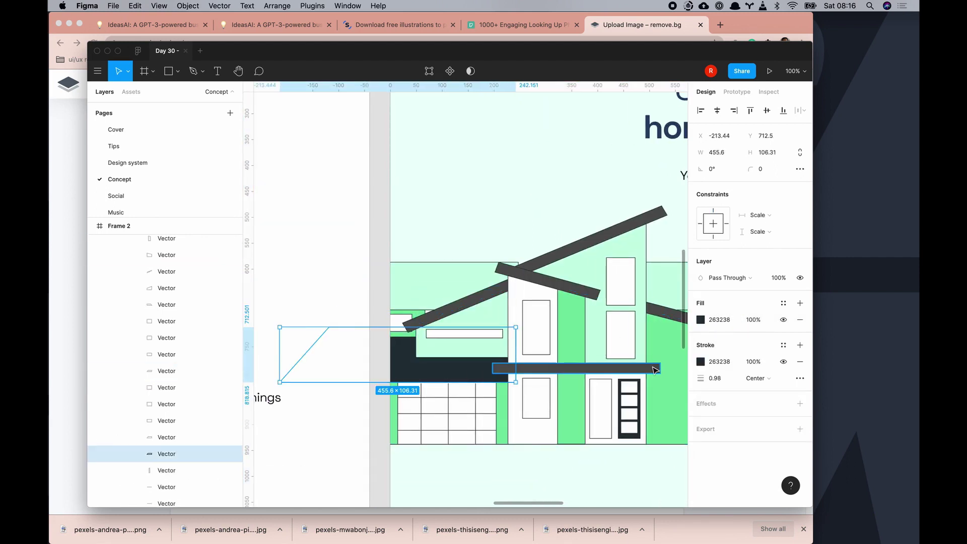
left_click(345, 210)
scroll(460, 410, "down", 10)
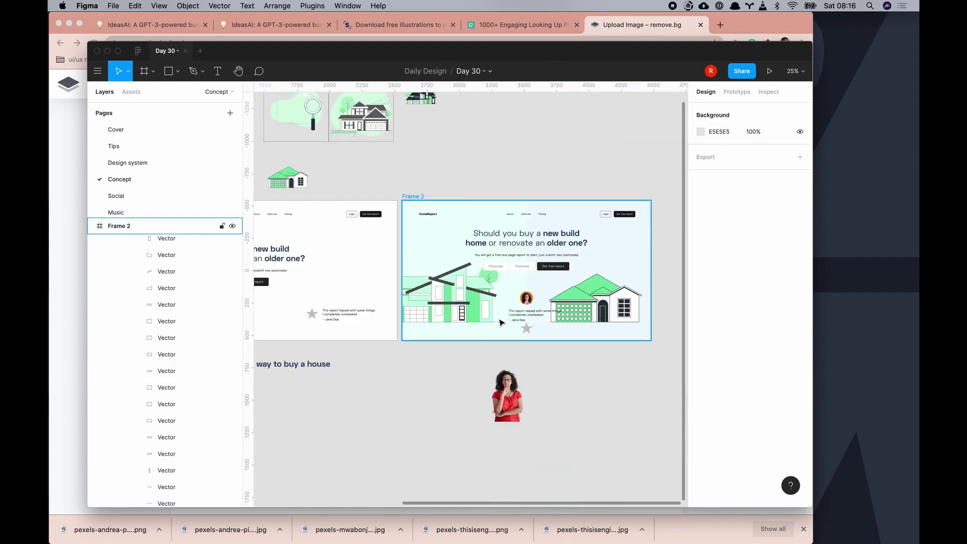
scroll(467, 293, "up", 3)
left_click(432, 312)
double_click(432, 313)
left_click(700, 319)
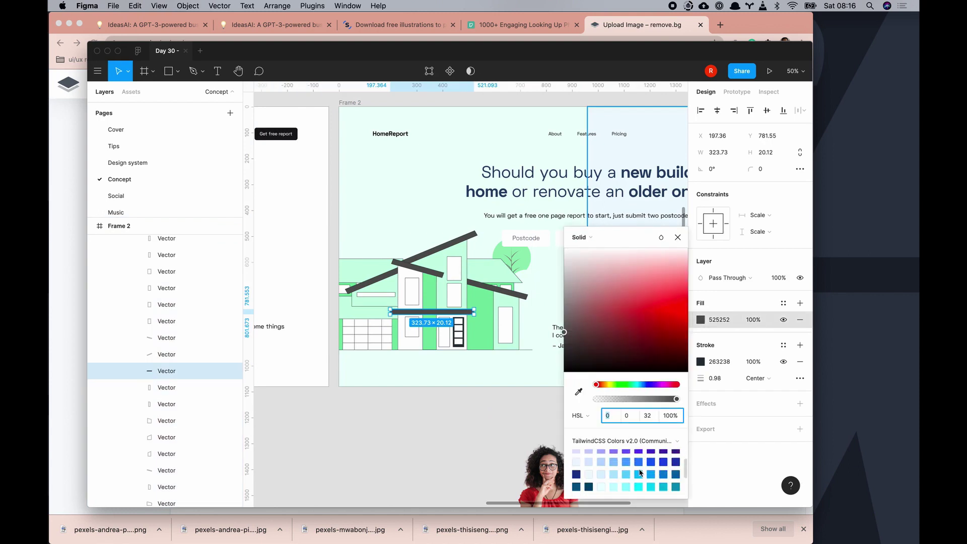
left_click(647, 483)
left_click(449, 426)
- Check the slanted roof beam, then zoom toward the older house illustration
scroll(466, 293, "up", 3)
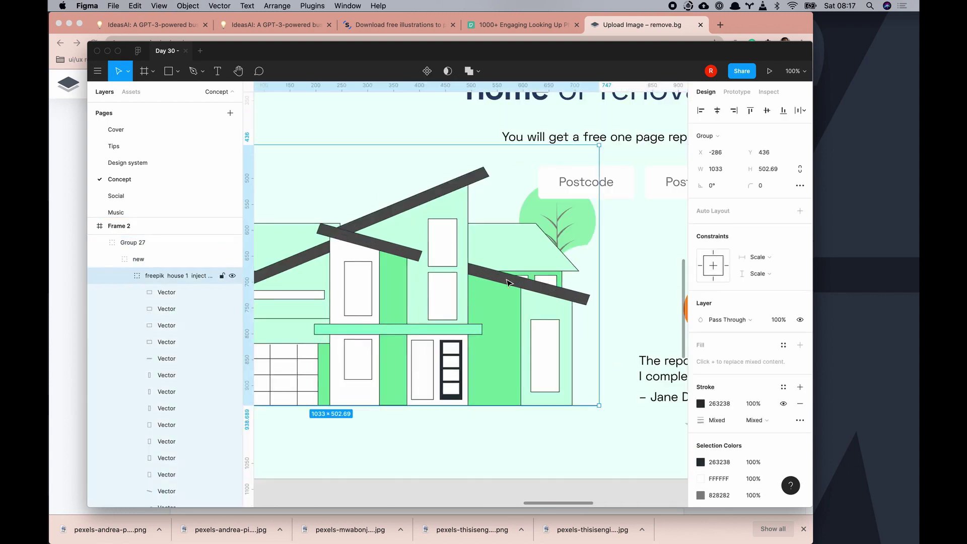
double_click(524, 284)
key("Escape")
key("Tab")
key("Tab")
key("Tab")
key("Tab")
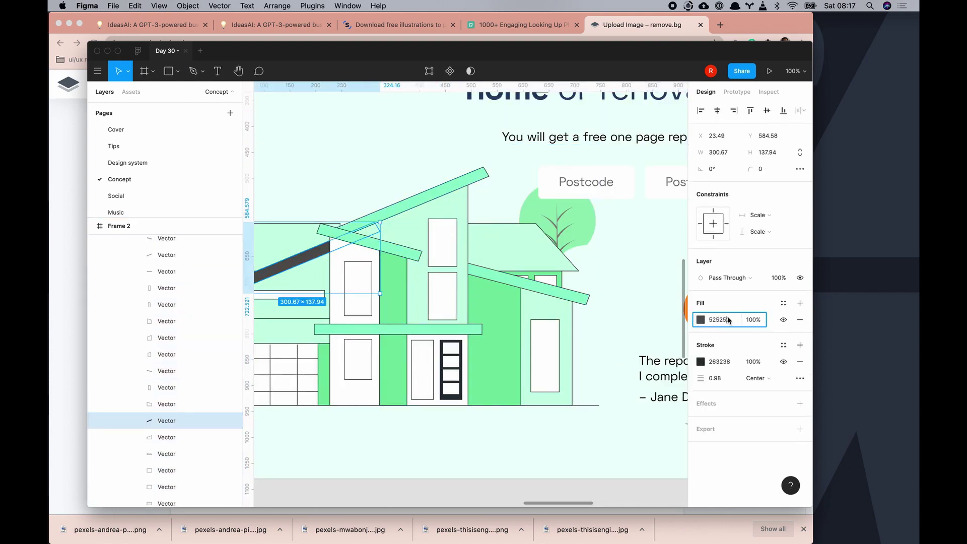
scroll(473, 464, "down", 5)
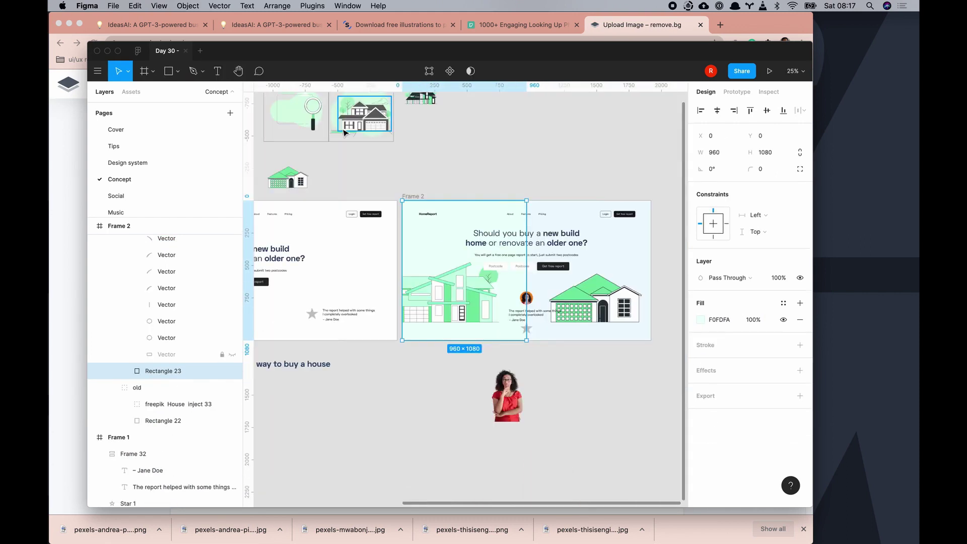
key("Escape")
scroll(518, 292, "up", 5)
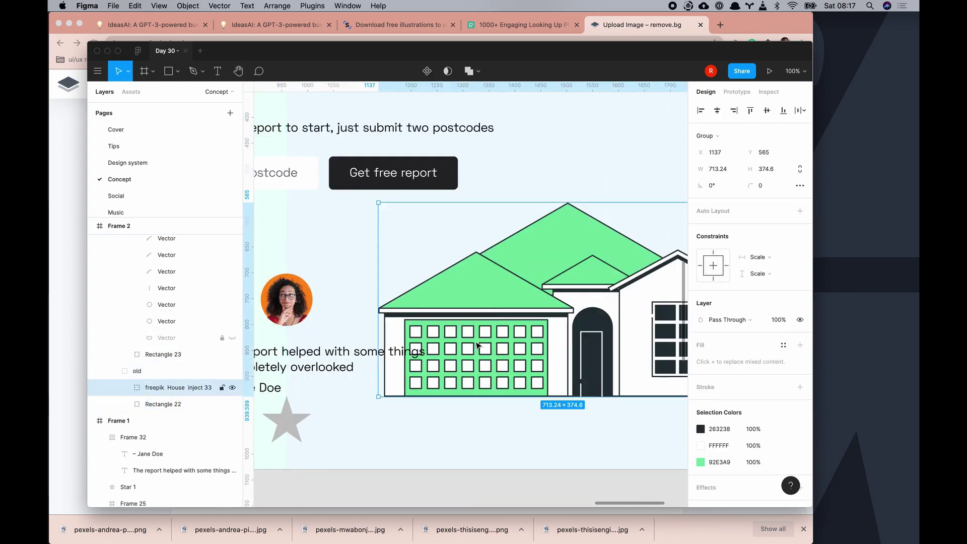
- Make the older house's garage door light-blue/100 and eyedrop that blue onto the large roof
double_click(476, 361)
left_click(701, 320)
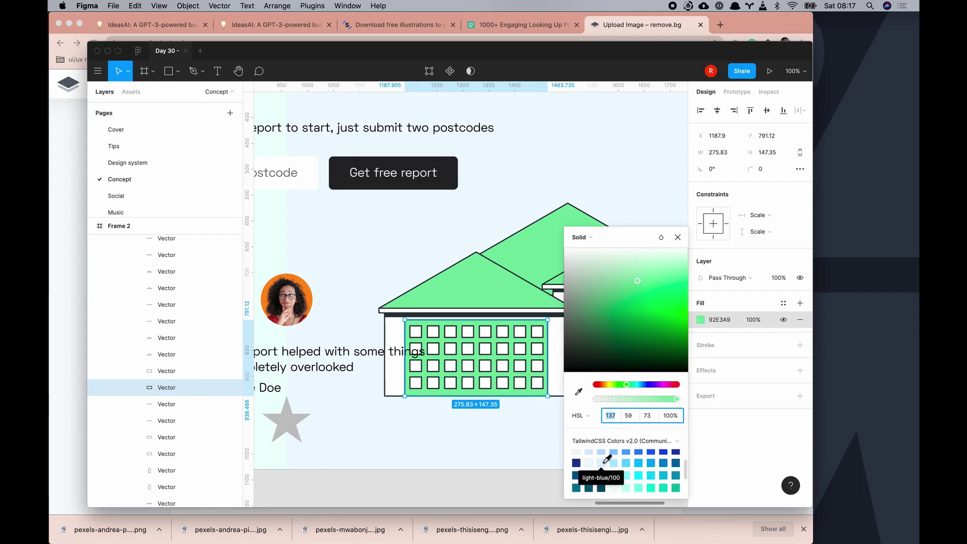
left_click(606, 464)
left_click(479, 282)
left_click(701, 319)
left_click(578, 392)
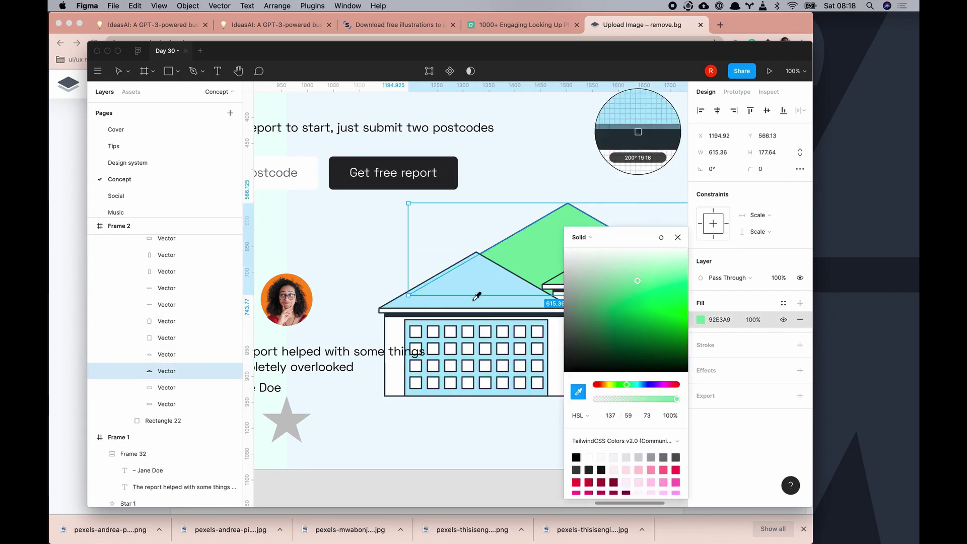
left_click(479, 283)
key("Tab")
key("Escape")
key("Escape")
scroll(509, 397, "down", 5)
scroll(521, 413, "up", 3)
- Select the thin strip and roof trim layers above the garage and open their fills
left_click(467, 305)
scroll(467, 303, "up", 5)
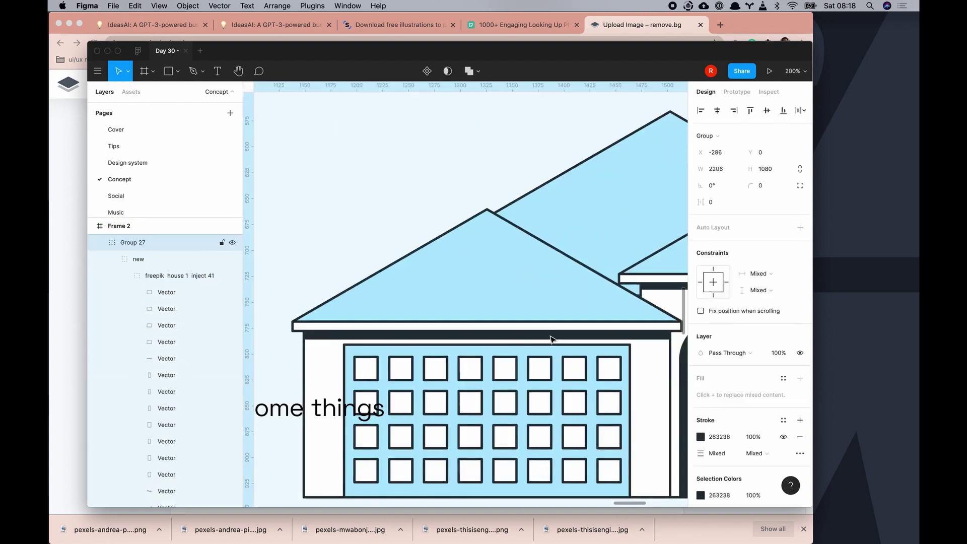
left_click(701, 320)
scroll(598, 287, "right", 3)
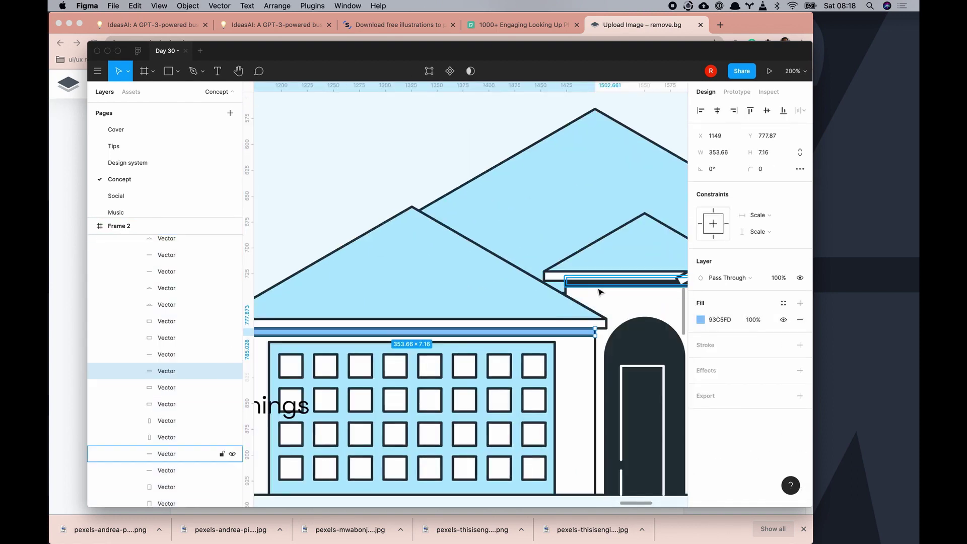
left_click(590, 285)
scroll(493, 285, "right", 4)
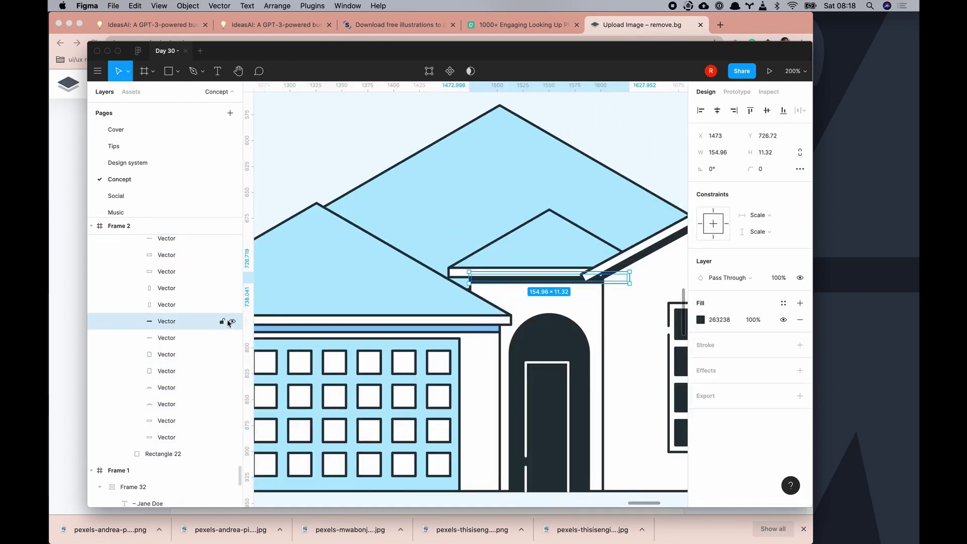
left_click(194, 338)
left_click(700, 319)
left_click(598, 239)
scroll(598, 240, "right", 4)
- Sample the blue onto the roof band and inner band, giving the trim 93C5FD
left_click(598, 239)
left_click(700, 319)
left_click(579, 391)
left_click(580, 132)
left_click(581, 245)
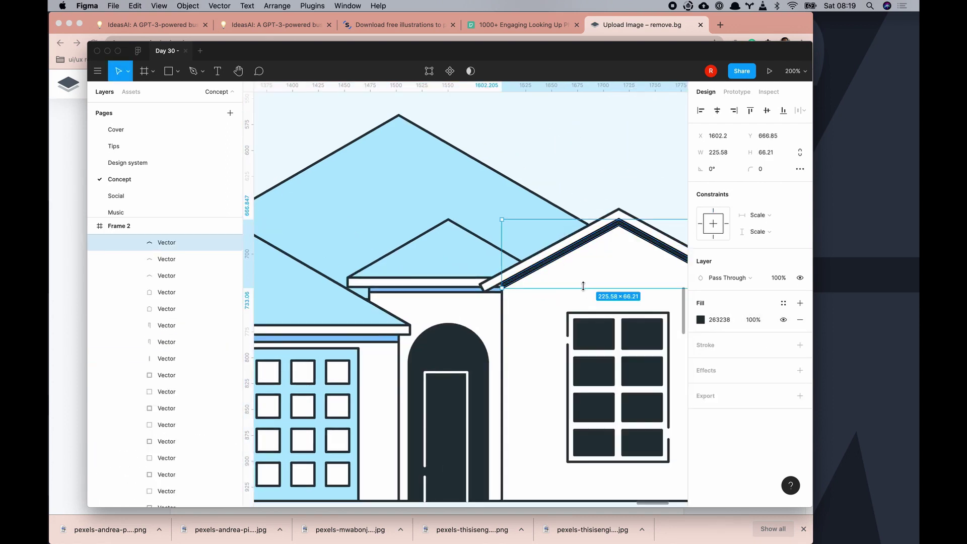
left_click(233, 243)
left_click(166, 259)
left_click(700, 319)
left_click(700, 319)
- Sample the blue onto one more roof band and select other house vectors
left_click(701, 320)
left_click(579, 393)
left_click(568, 146)
left_click(594, 237)
left_click(377, 400)
- Deselect, bring Frame 2 into view, and select the group holding the new house
scroll(408, 425, "down", 5)
left_click(408, 425)
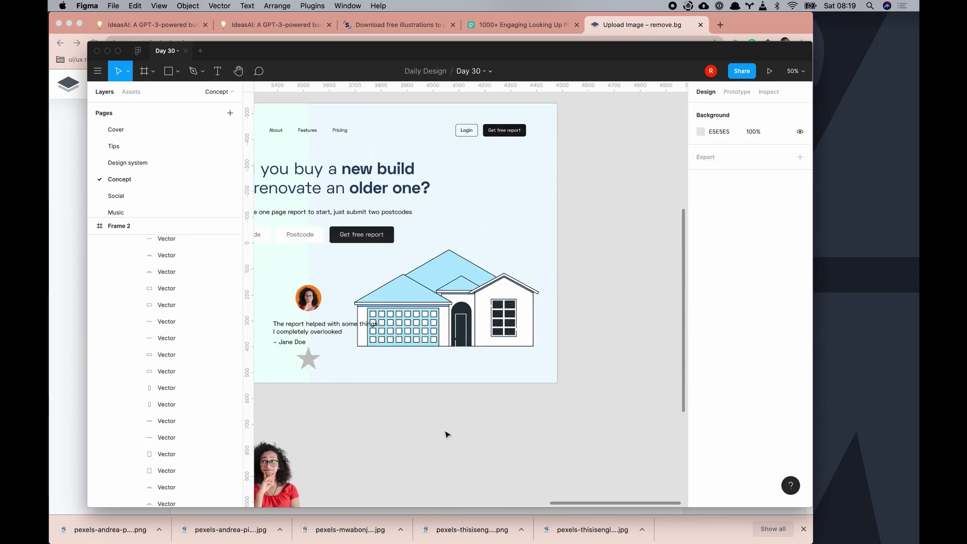
scroll(606, 416, "up", 2)
scroll(580, 429, "up", 2)
scroll(579, 428, "right", 4)
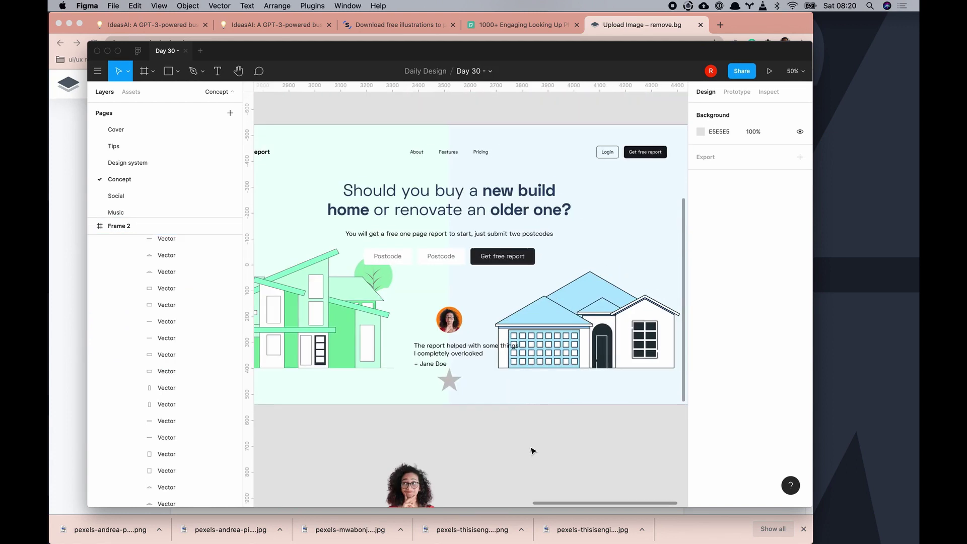
left_click(451, 380)
left_click(484, 439)
left_click(387, 385)
scroll(569, 450, "left", 3)
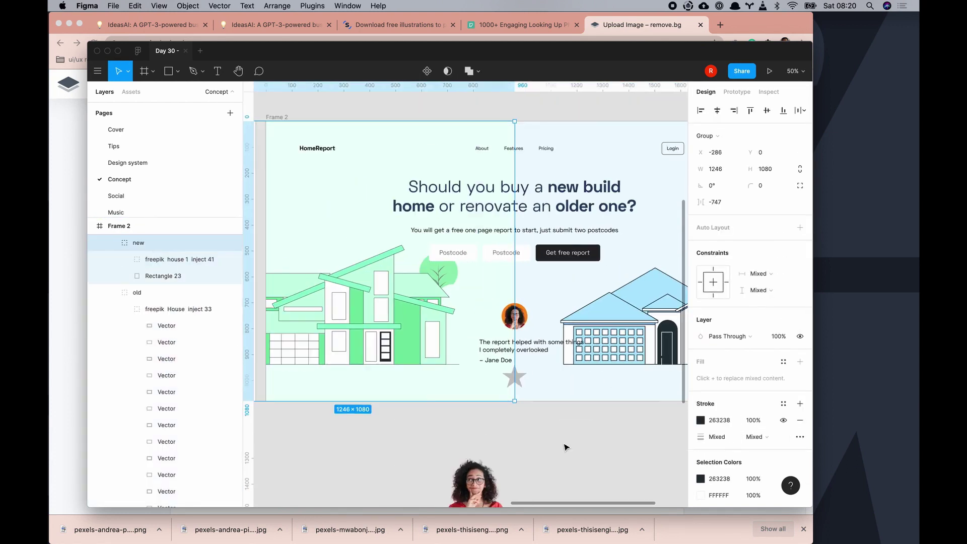
- Set the left backdrop's linear gradient stop to emerald/100
left_click(151, 275)
left_click(701, 320)
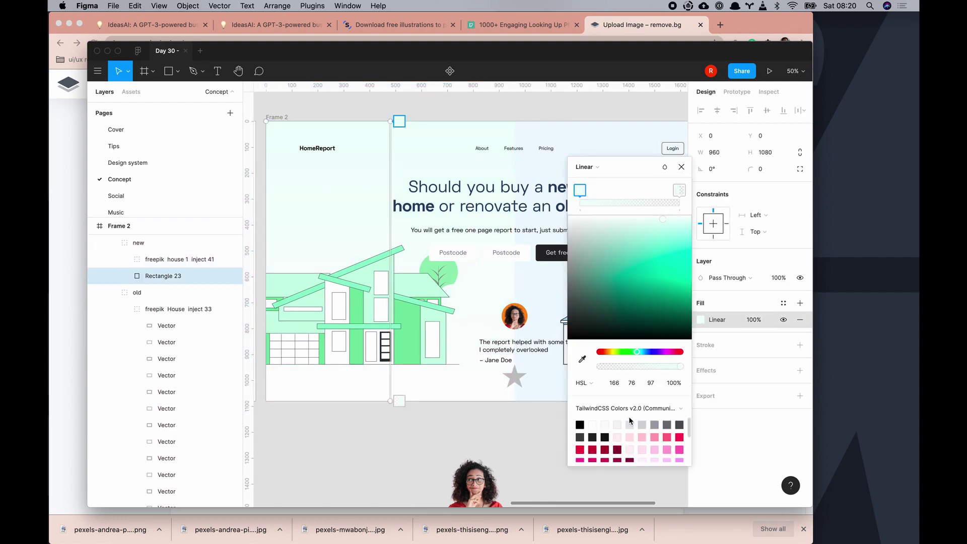
scroll(637, 448, "down", 1)
left_click(648, 437)
left_click(630, 435)
left_click(643, 434)
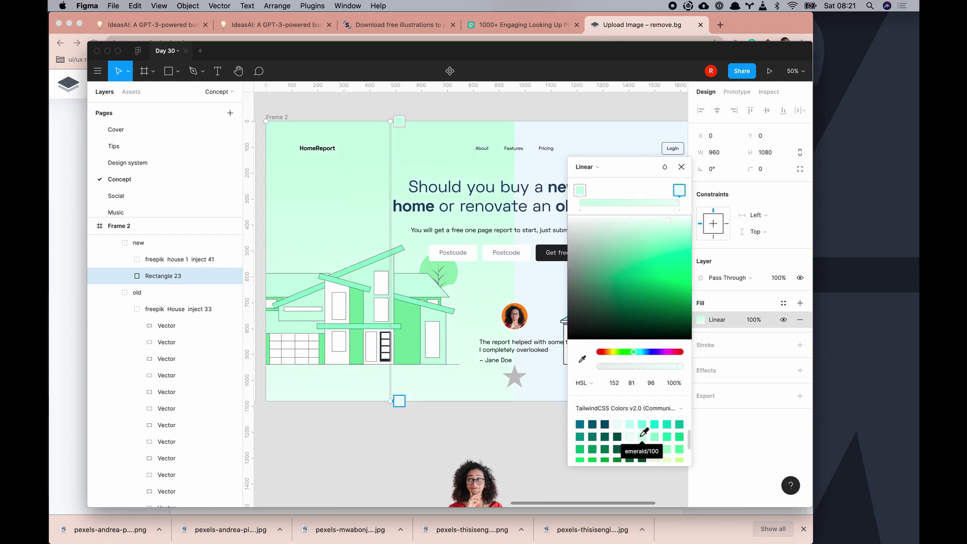
key("Escape")
key("Escape")
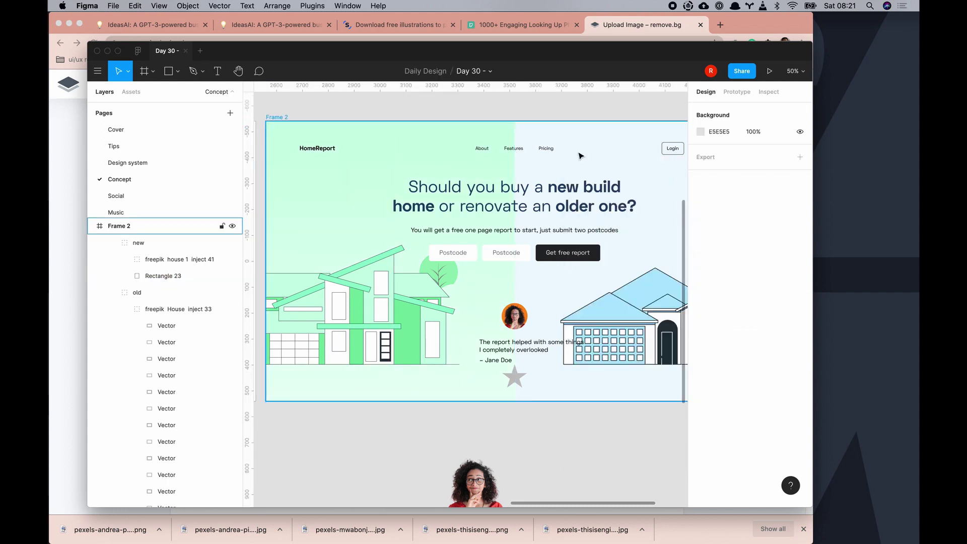
left_click(125, 309)
- Switch the right backdrop to a linear gradient with light blue and blue stops
left_click(167, 324)
left_click(700, 320)
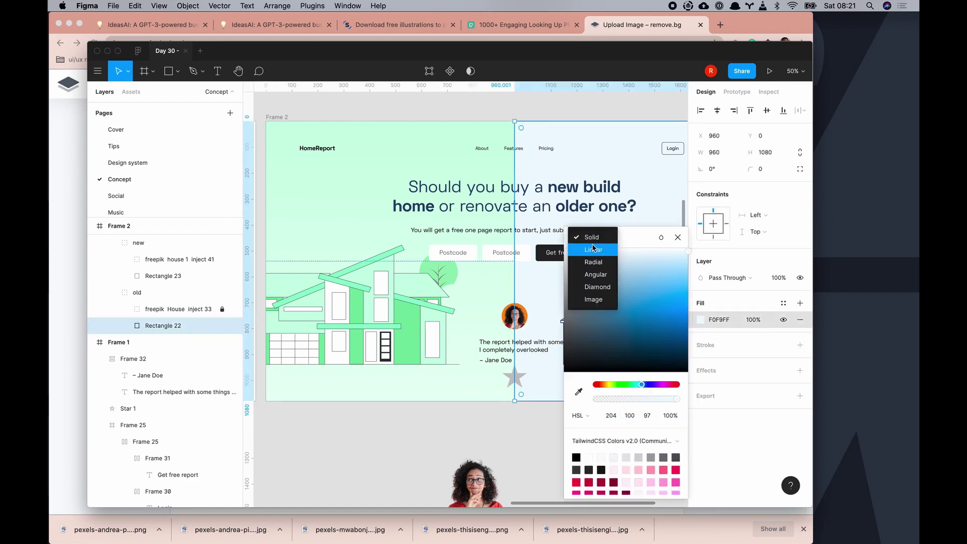
left_click(374, 399)
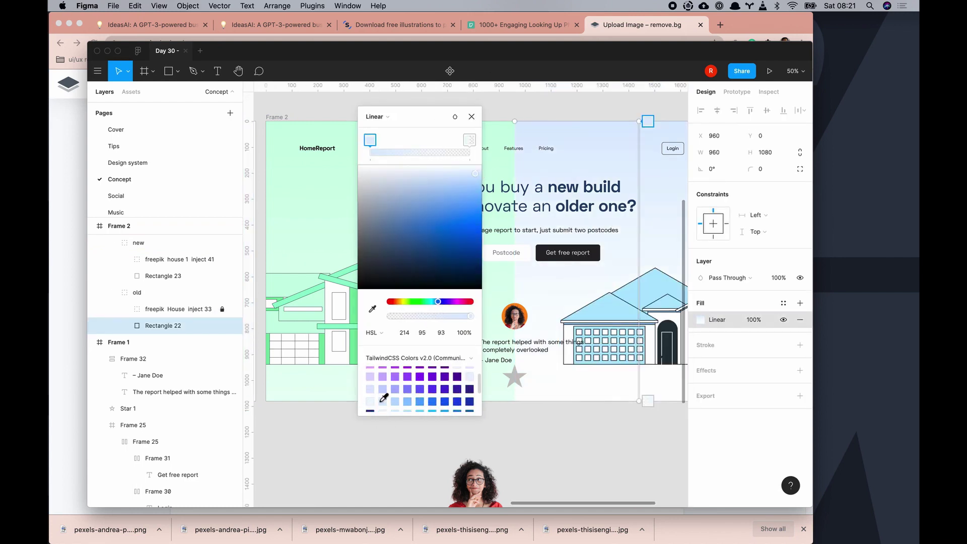
left_click(469, 139)
left_click(374, 399)
key("Escape")
key("Escape")
- Draw a horizontal ground line across the frame beneath both houses
left_click_drag(586, 450, 525, 463)
key("minus")
key("plus")
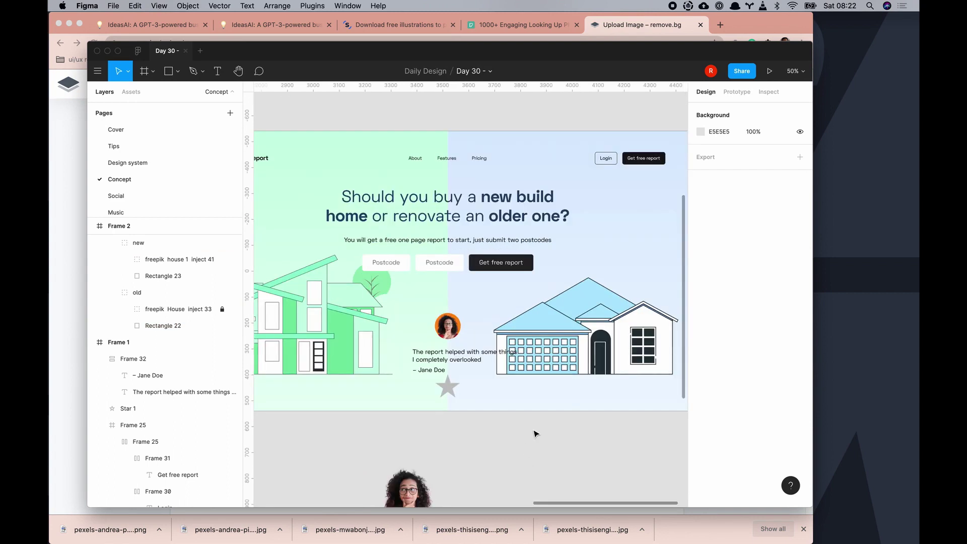
key("minus")
left_click_drag(448, 431, 426, 442)
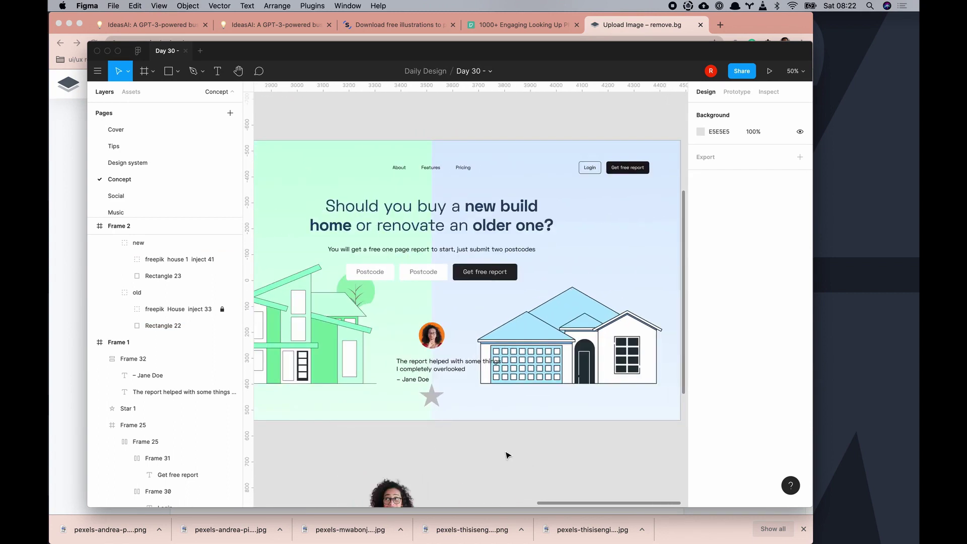
scroll(471, 440, "left", 2)
key("plus")
key("minus")
key("l")
left_click_drag(257, 378, 684, 379)
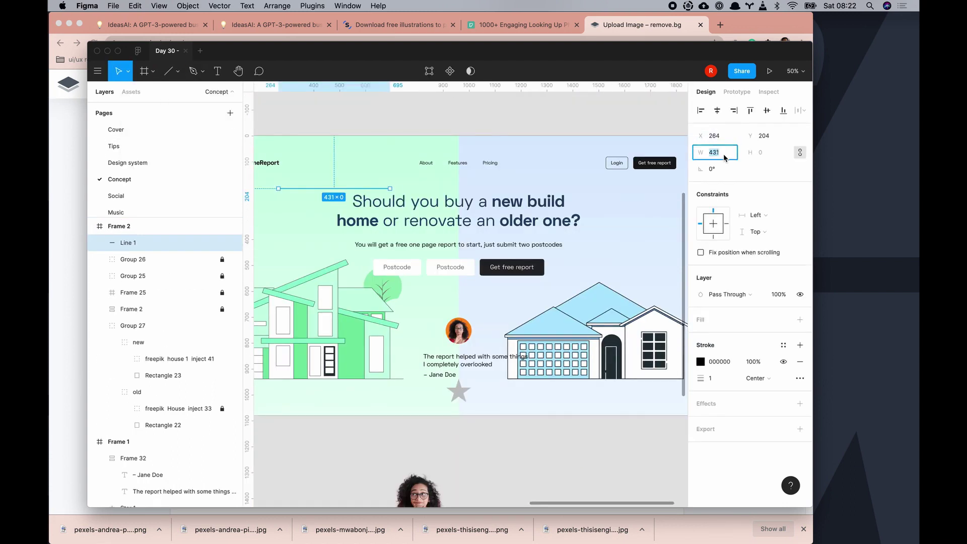
- Centre-align the attribution text under the testimonial quote
left_click(540, 458)
scroll(505, 403, "down", 2)
key("ctrl+z")
key("minus")
key("plus")
left_click(463, 345)
left_click(463, 345)
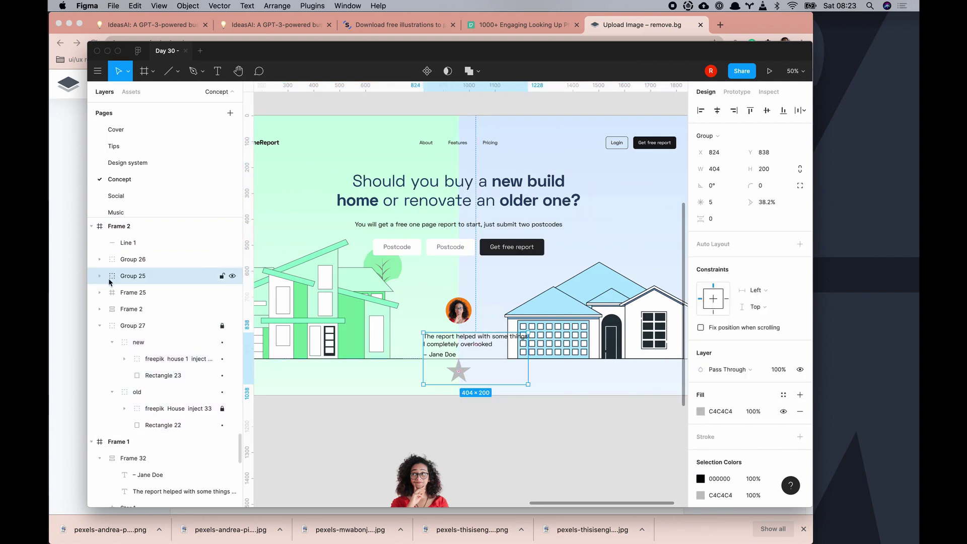
key("Return")
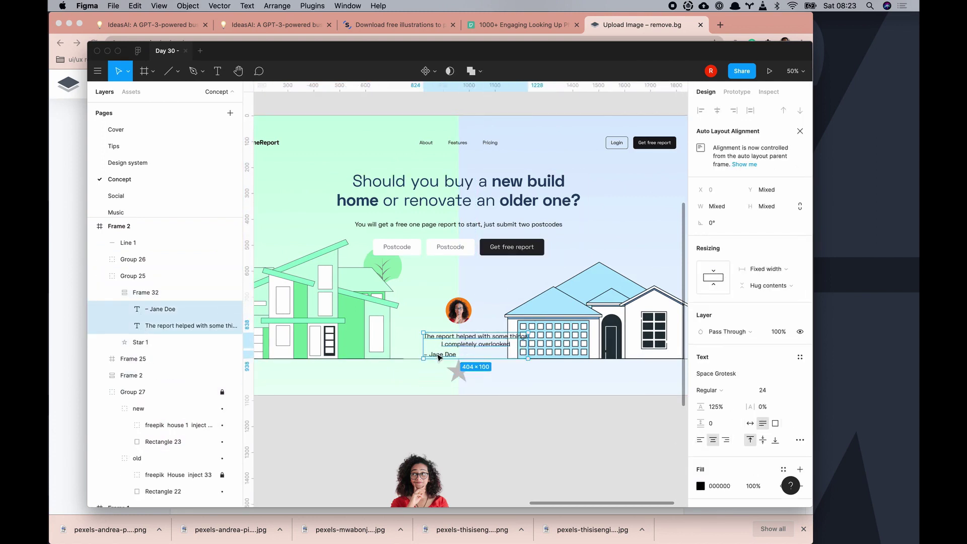
key("alt+h")
key("Escape")
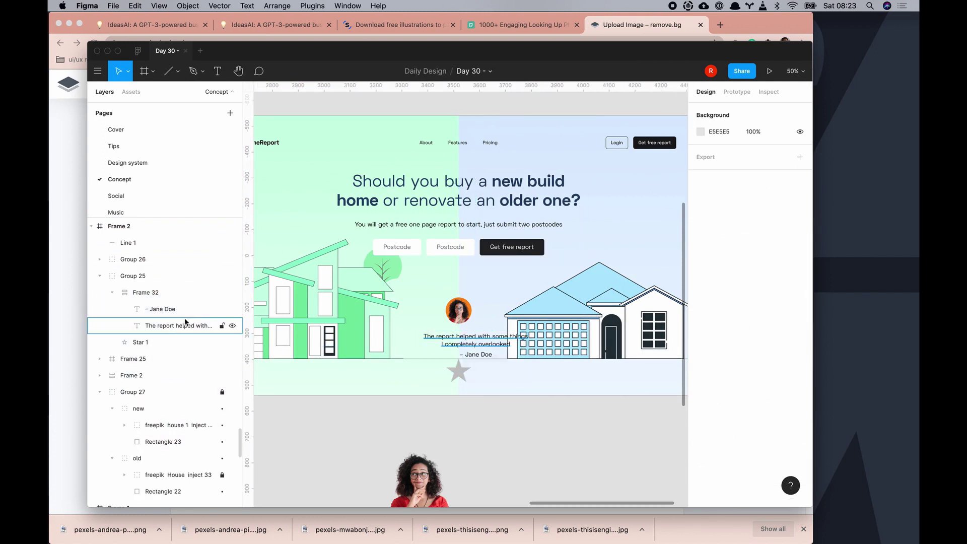
- Stack the avatar and quote in a centred vertical auto layout with spacing 20
left_click_drag(133, 342, 123, 260)
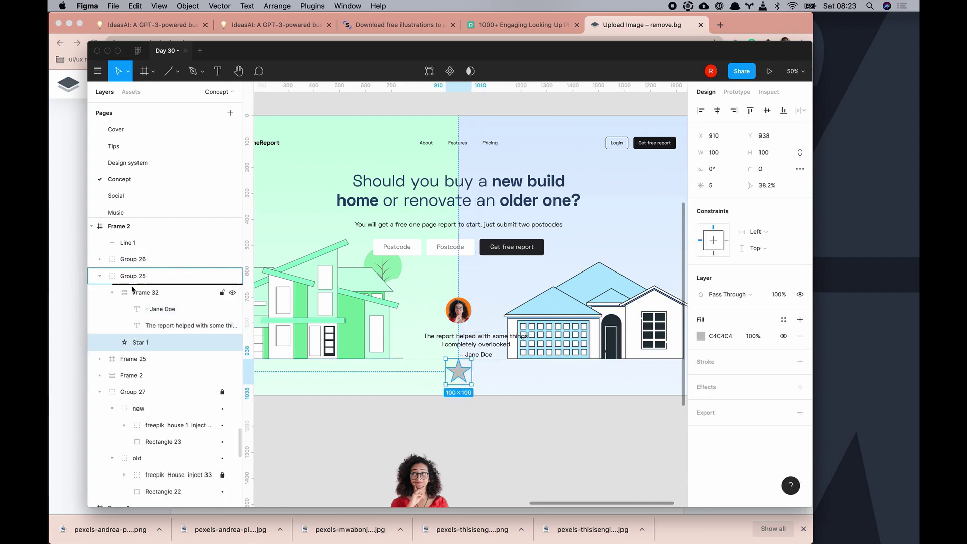
left_click(123, 260)
left_click(476, 340, "shift")
key("shift+a")
left_click(800, 261)
left_click(765, 304)
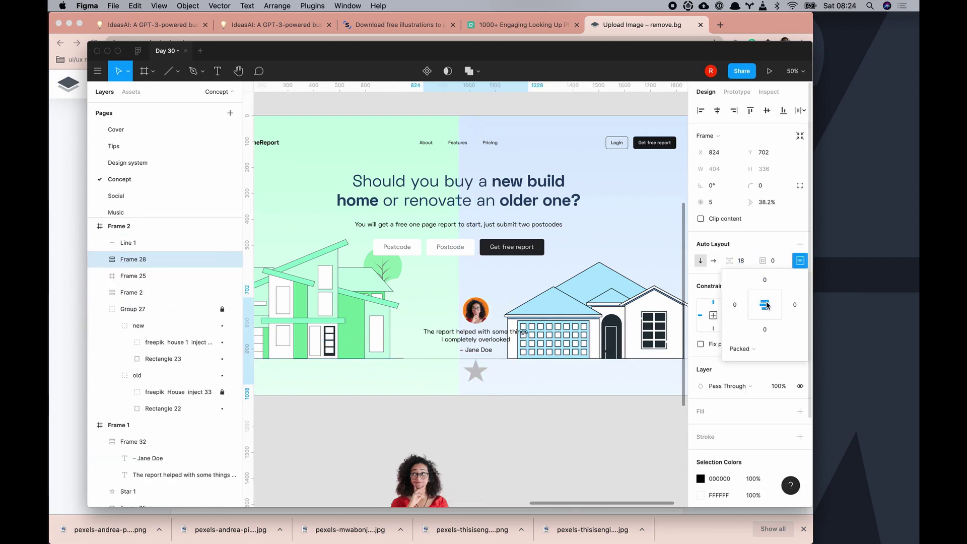
key("Escape")
- Bring the testimonial stack to the front and fill its star amber/500
left_click(527, 435)
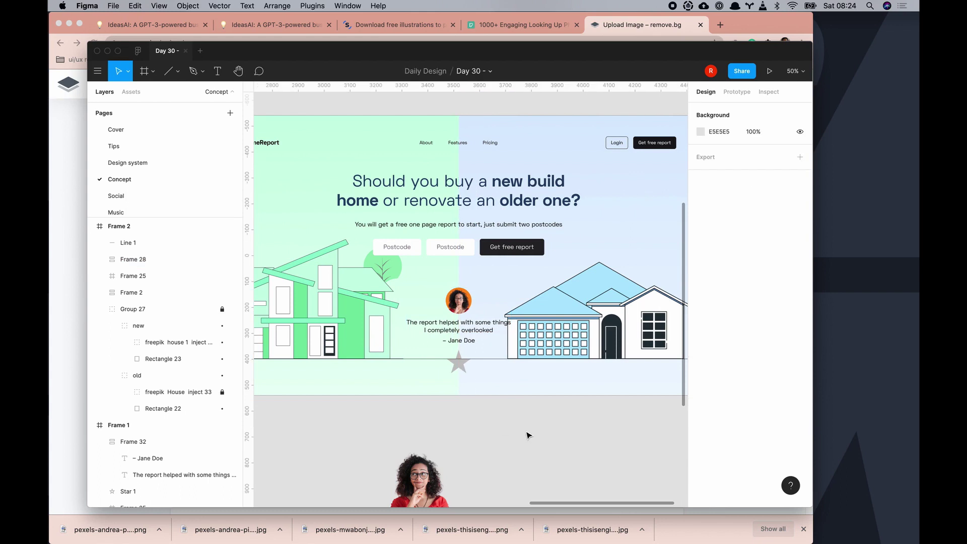
right_click(458, 302)
left_click(477, 225)
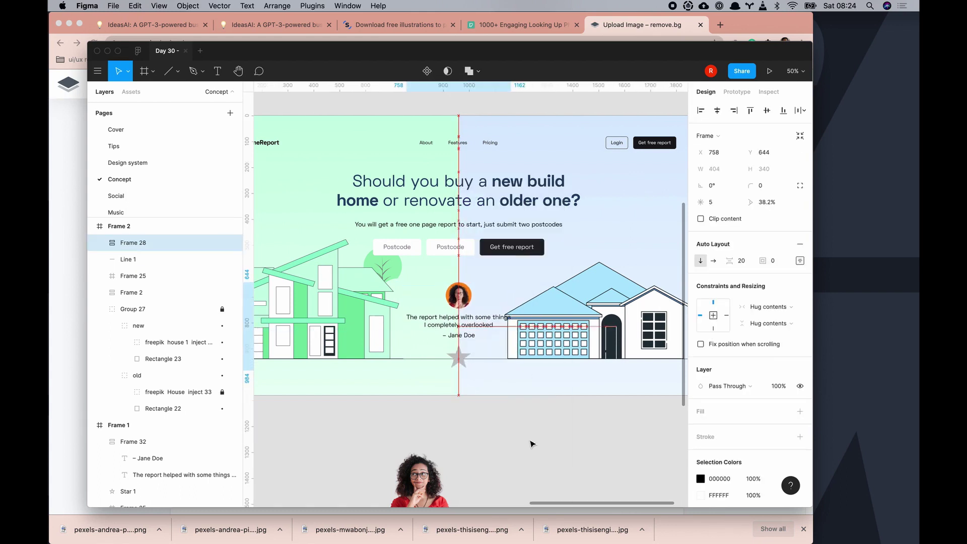
left_click(458, 358)
left_click(700, 390)
left_click(590, 457)
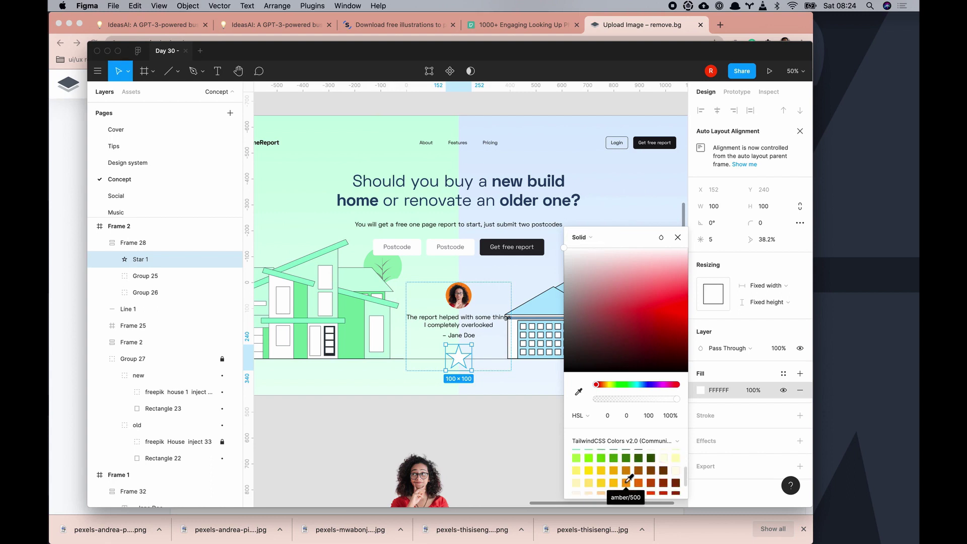
left_click(628, 479)
left_click(555, 437)
key("shift+0")
scroll(551, 402, "up", 5)
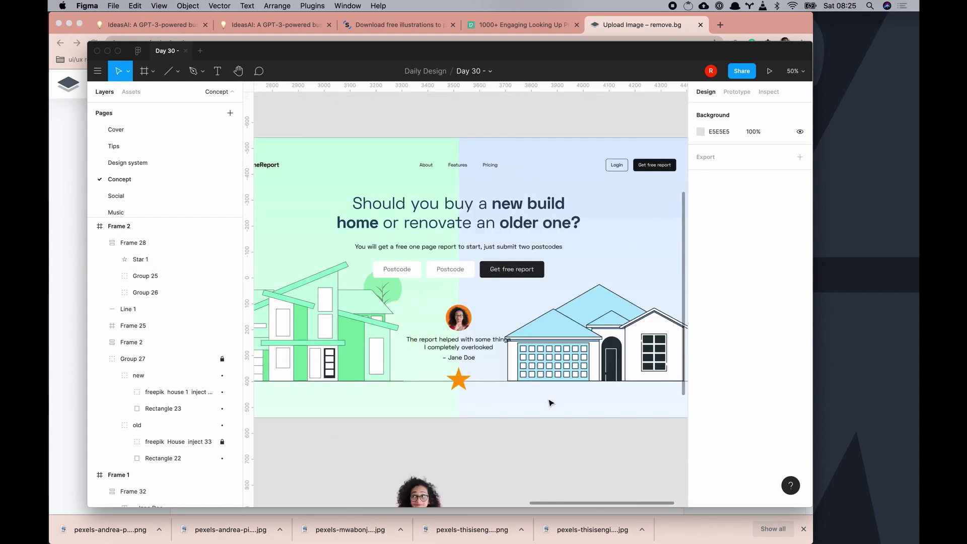
- Inspect the ground line's stroke colour and zoom out over the hero
left_click(128, 309)
left_click(700, 362)
key("minus")
left_click(572, 454)
scroll(572, 453, "up", 3)
scroll(556, 452, "down", 2)
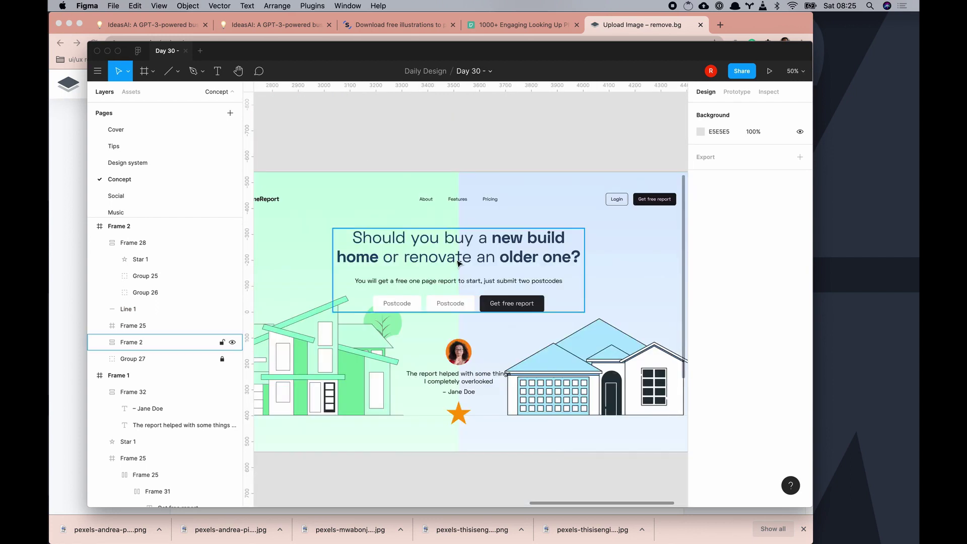
scroll(533, 461, "down", 5)
scroll(532, 461, "up", 8)
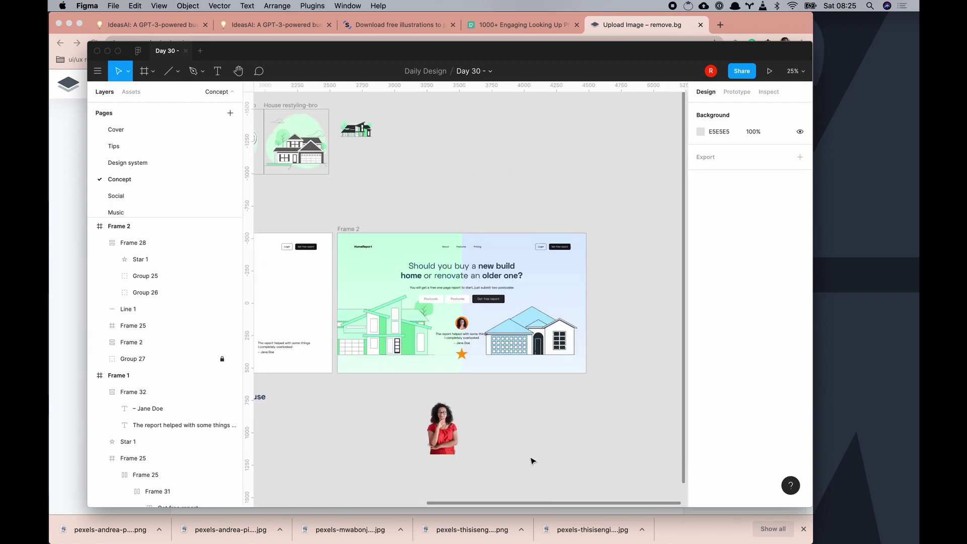
scroll(504, 353, "down", 3)
- Undo and restore recent Postcode box edits and adjust the button's individual corner radius
left_click(407, 309, "super")
key("super+z")
key("super+z")
key("super+z")
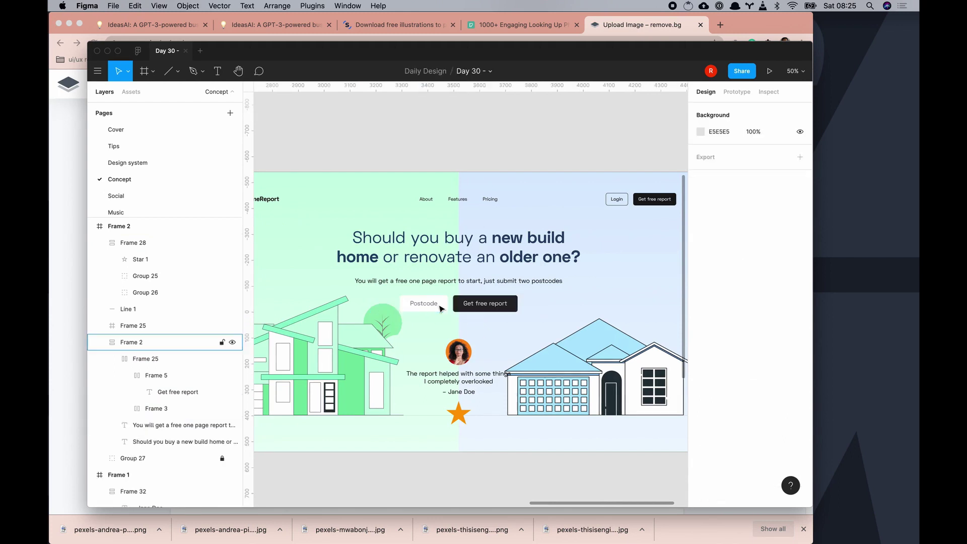
key("super+shift+z")
key("super+shift+z")
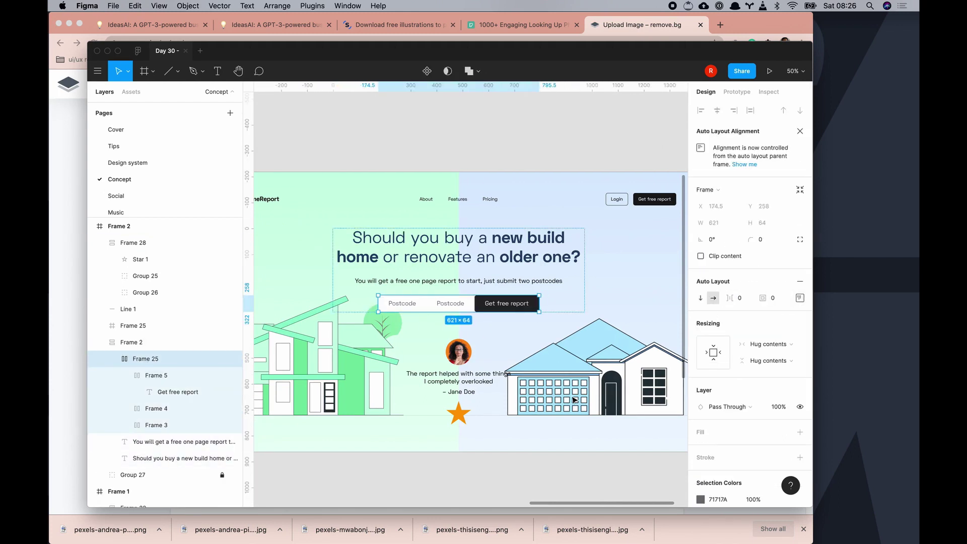
scroll(466, 440, "up", 5)
key("Tab")
left_click(800, 240)
left_click(711, 257)
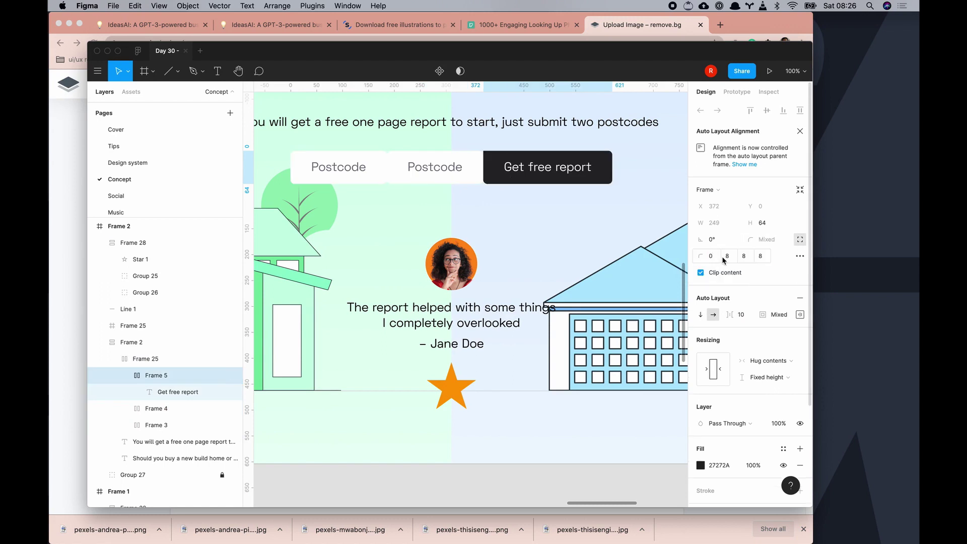
key("shift+Tab")
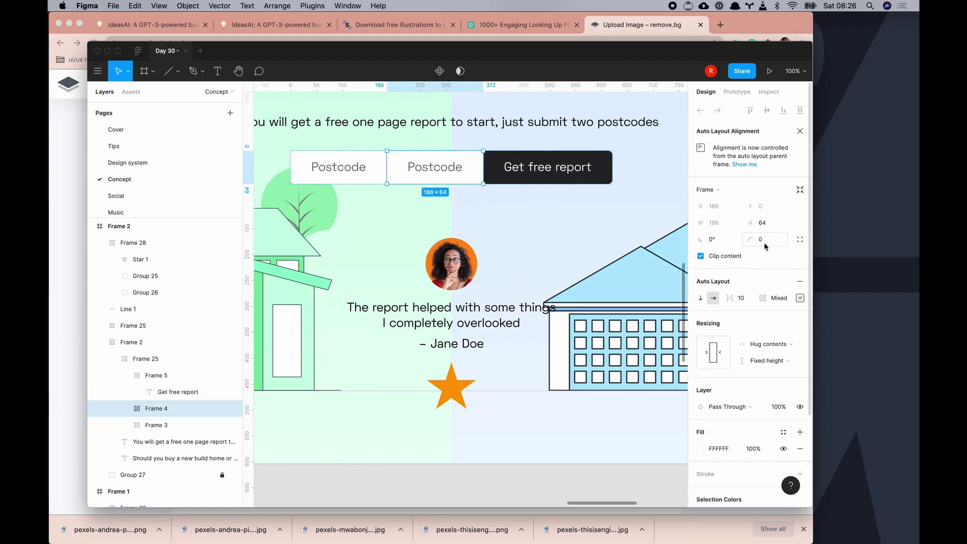
- Change the two field placeholders to 'Postcode 1' and 'Postcode 2'
double_click(339, 167)
type("Postcode 1")
left_click(435, 167)
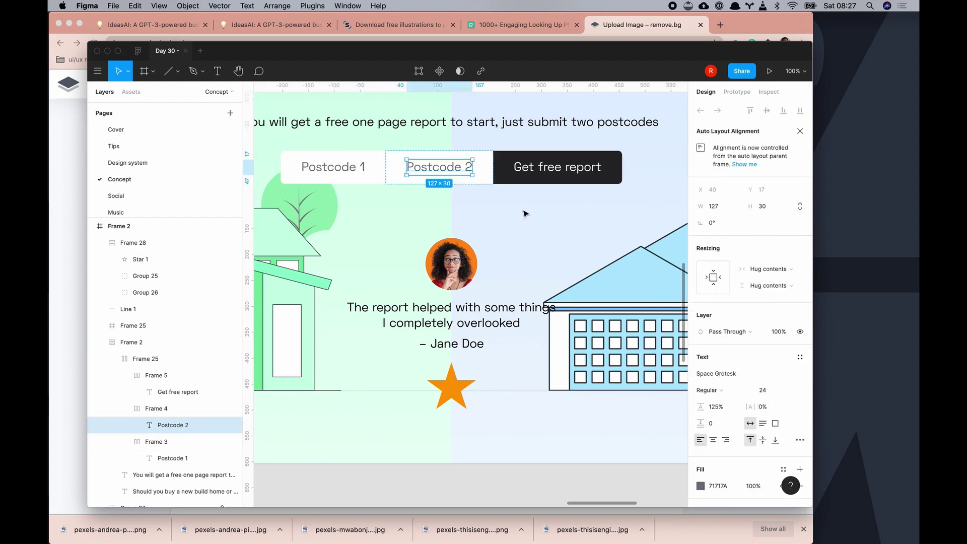
type("2")
left_click(524, 212)
left_click(139, 359)
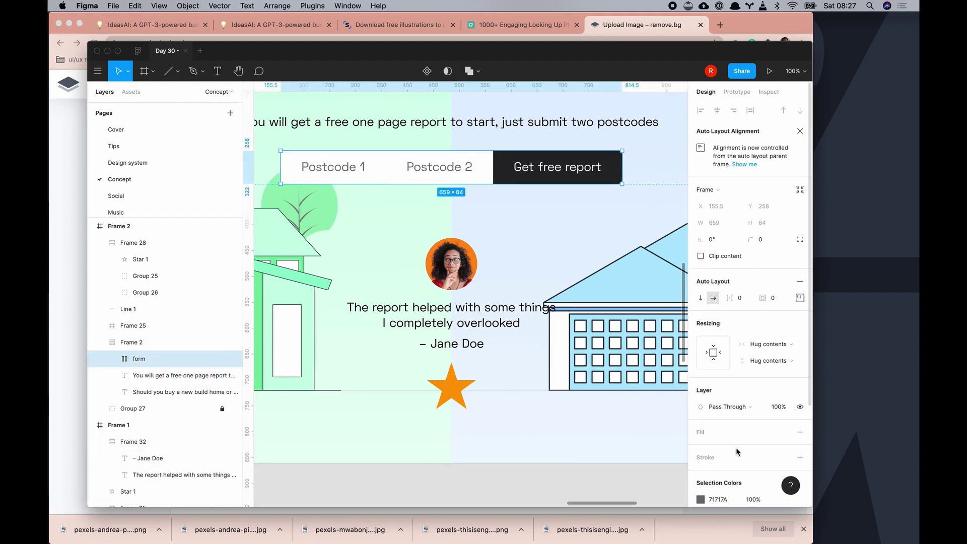
- Rename the row layer to 'form'
key("BackSpace")
key("BackSpace")
key("BackSpace")
key("BackSpace")
type("form")
key("Return")
scroll(723, 428, "down", 5)
- Give the form a drop shadow with Y 70, blur 120, colour 18181B at 15%
left_click(800, 453)
left_click(701, 442)
type("30")
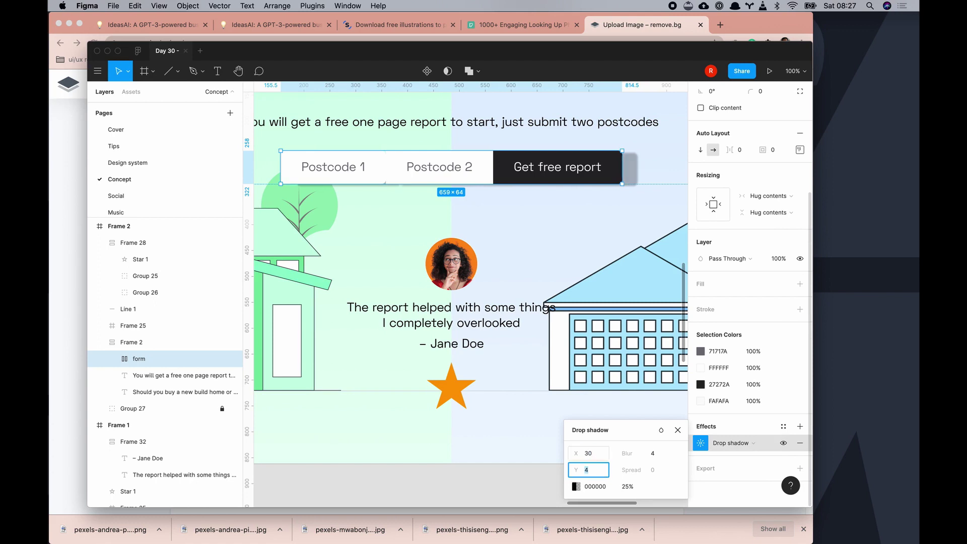
type("70")
key("Tab")
type("120")
key("Return")
left_click(576, 488)
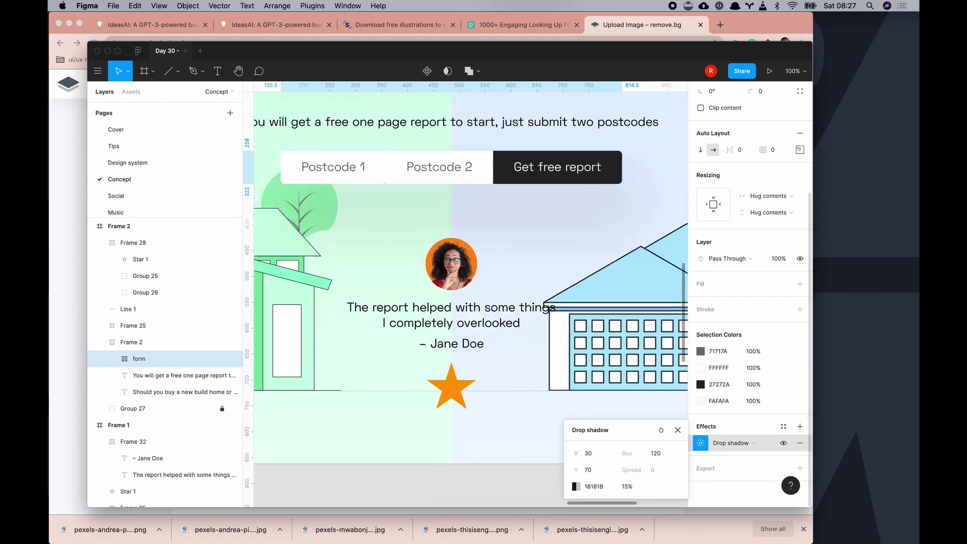
- Close the shadow settings and select the Postcode 1 field inside the form row
key("Escape")
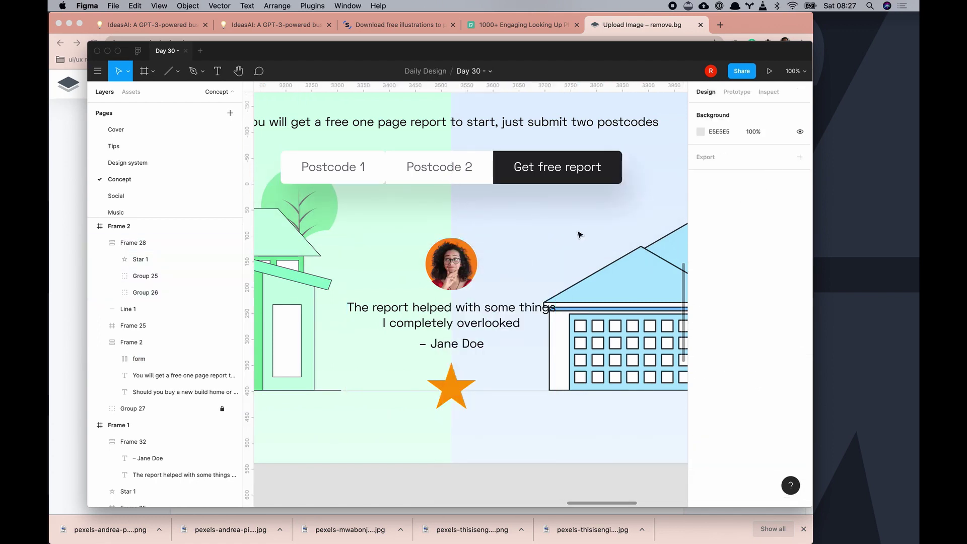
scroll(562, 425, "down", 3)
scroll(561, 425, "up", 3)
left_click(450, 177)
double_click(332, 166)
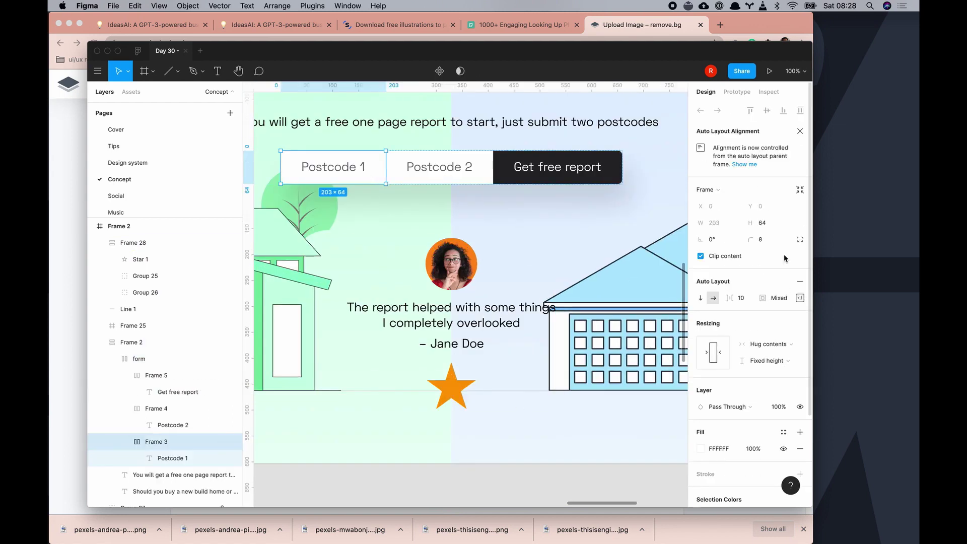
left_click(800, 239)
scroll(527, 431, "down", 3)
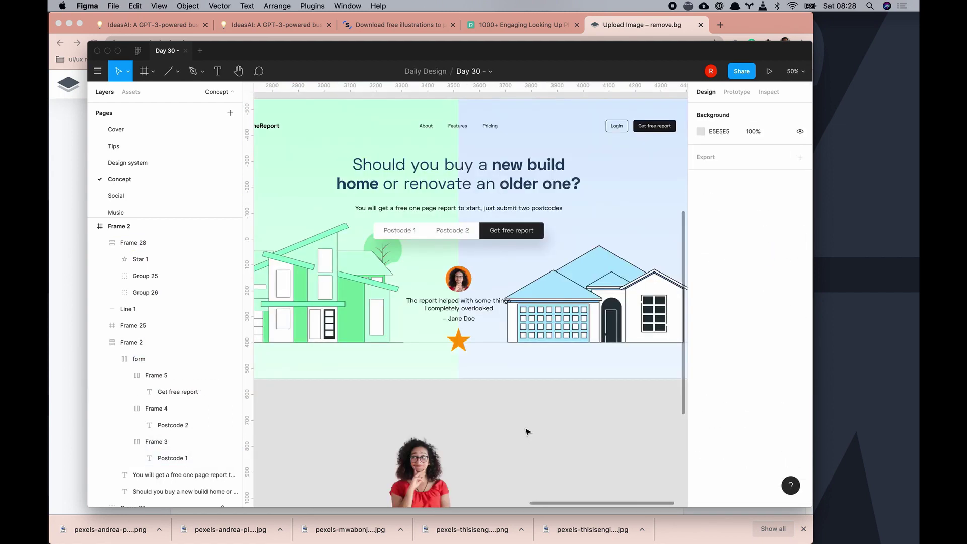
scroll(526, 431, "up", 3)
- Try a smaller 18 font size on the postcode text, then undo the change
left_click(173, 425)
left_click(783, 390)
left_click(775, 378)
left_click(171, 458)
left_click(783, 390)
left_click(786, 386)
scroll(573, 449, "down", 3)
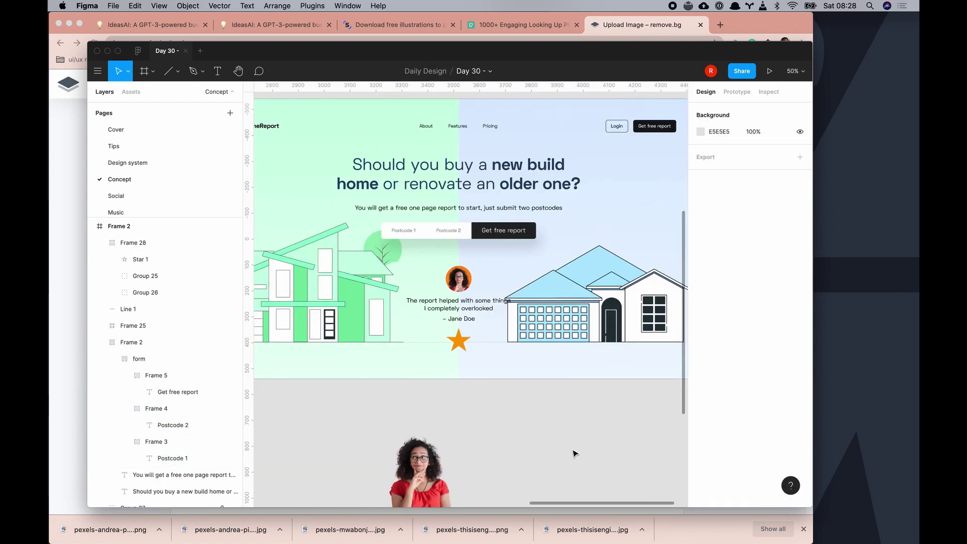
scroll(572, 449, "up", 3)
left_click(173, 425)
key("ctrl+z")
left_click(428, 227)
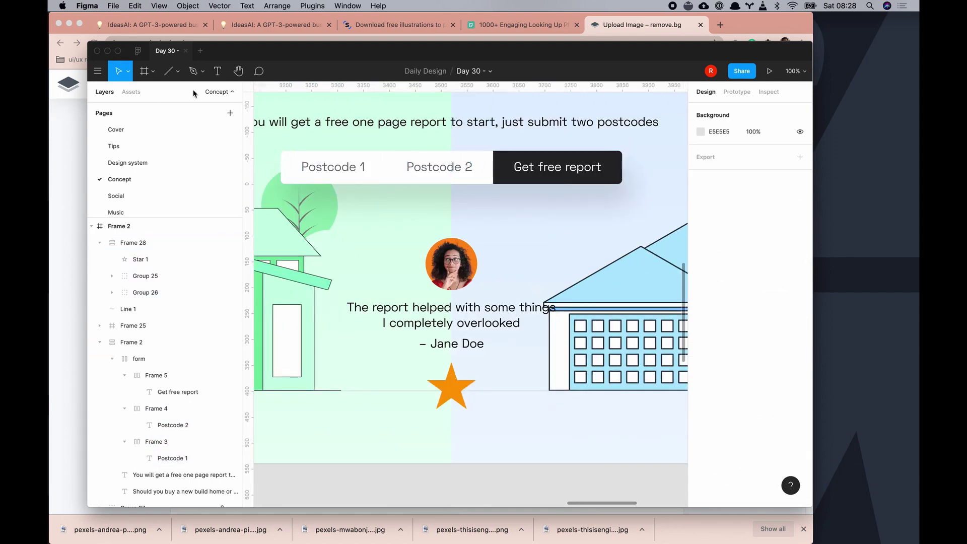
- Add a chevron-right icon from Assets, pull it out of auto layout between the postcode fields
left_click(393, 175)
left_click(131, 92)
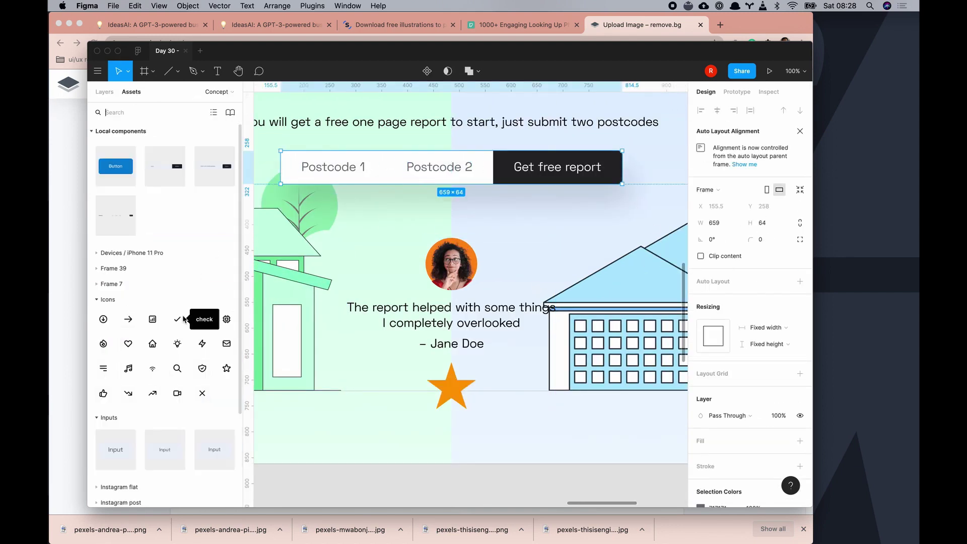
left_click_drag(202, 320, 378, 168)
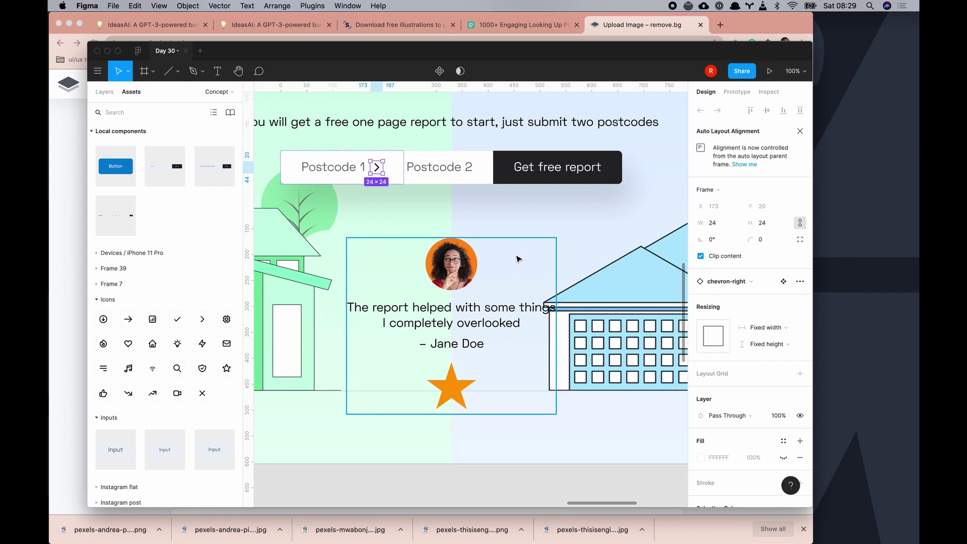
left_click(104, 92)
left_click_drag(151, 388, 148, 371)
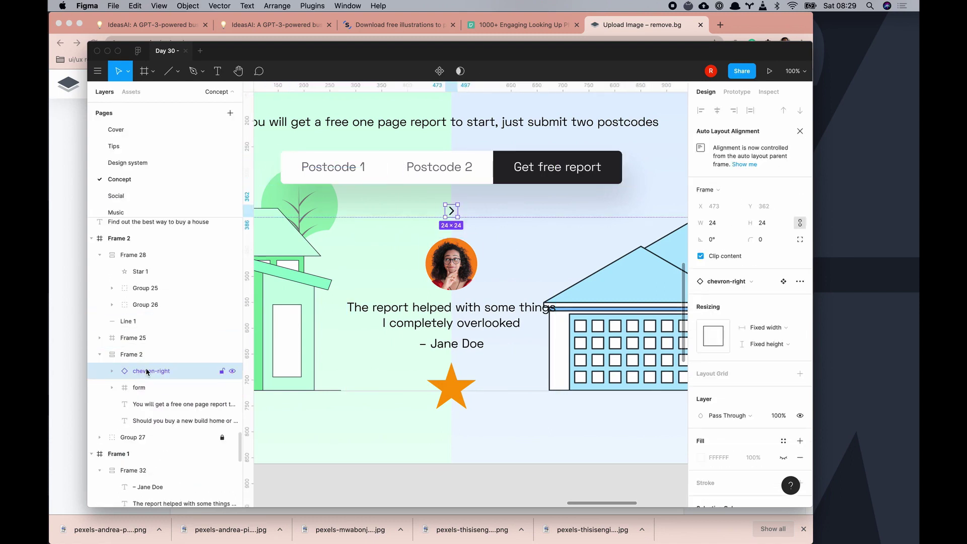
key("alt+shift+a")
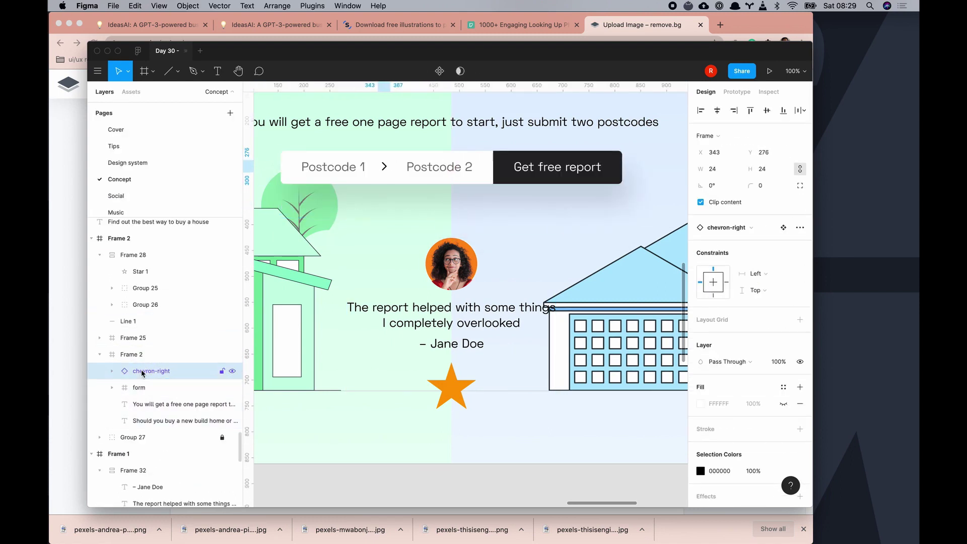
key("Return")
left_click(700, 370)
left_click(594, 212)
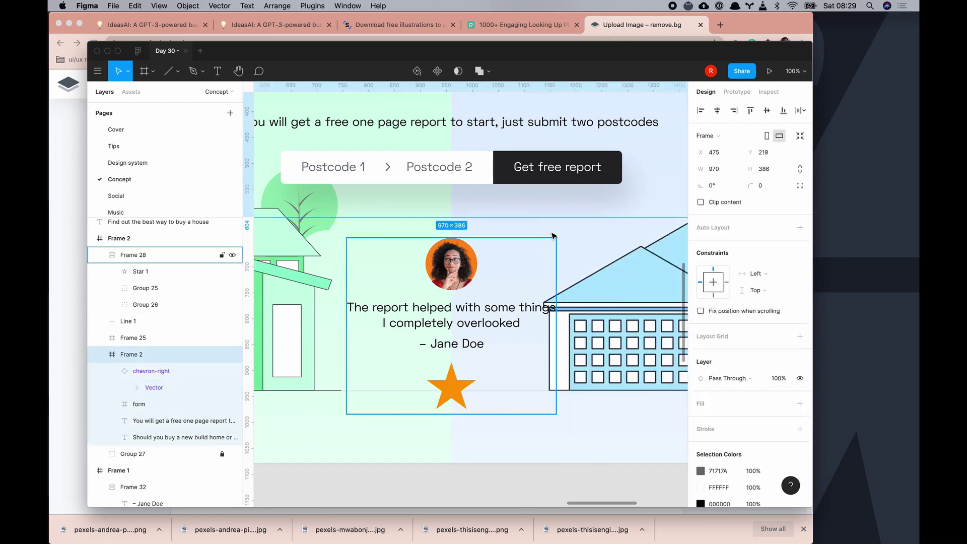
- Zoom in and inspect the testimonial text's font size without changing it
left_click(378, 174, "super")
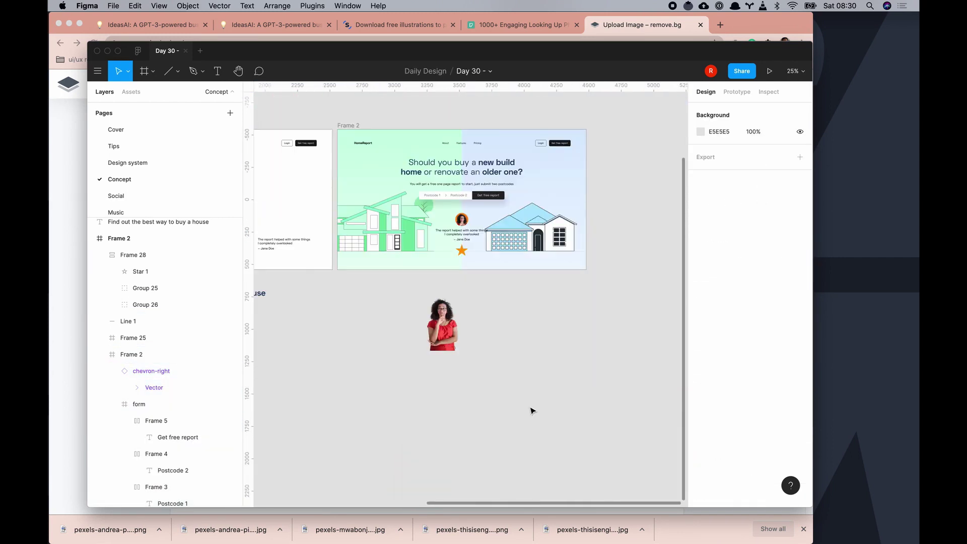
key("super+equal")
scroll(598, 445, "right", 3)
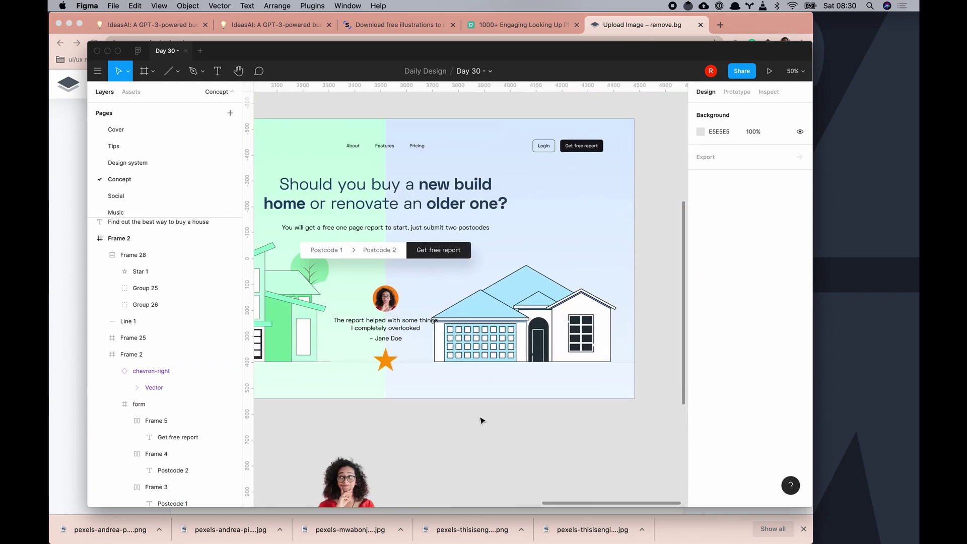
scroll(504, 413, "down", 3)
double_click(393, 282)
left_click(766, 390)
key("Escape")
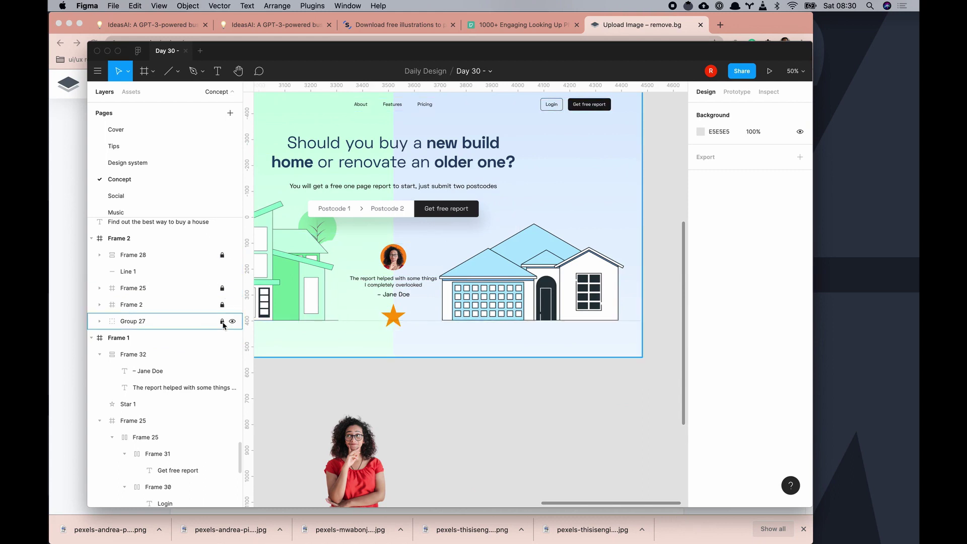
- Lock the green background rectangle and nudge the left house further left
left_click(459, 319)
scroll(554, 426, "left", 3)
left_click(578, 422)
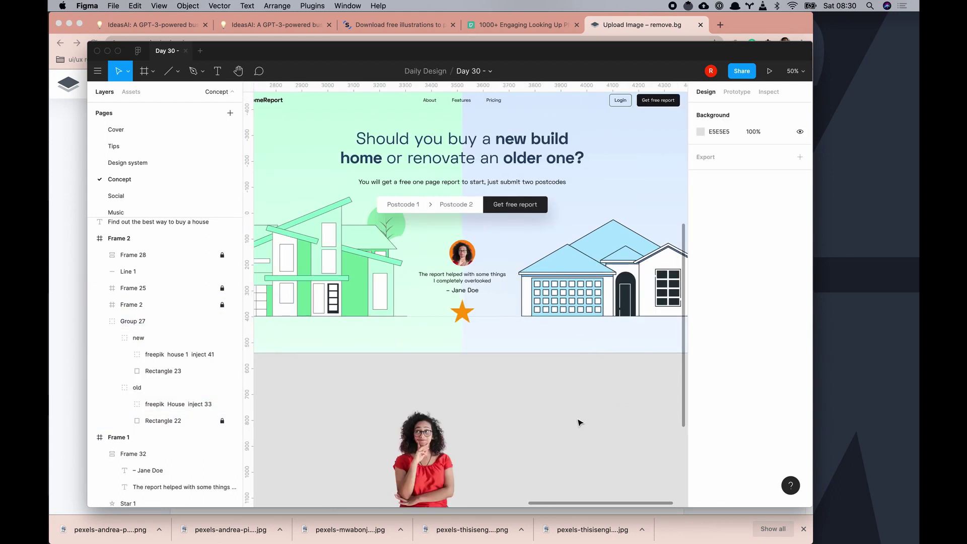
key("minus")
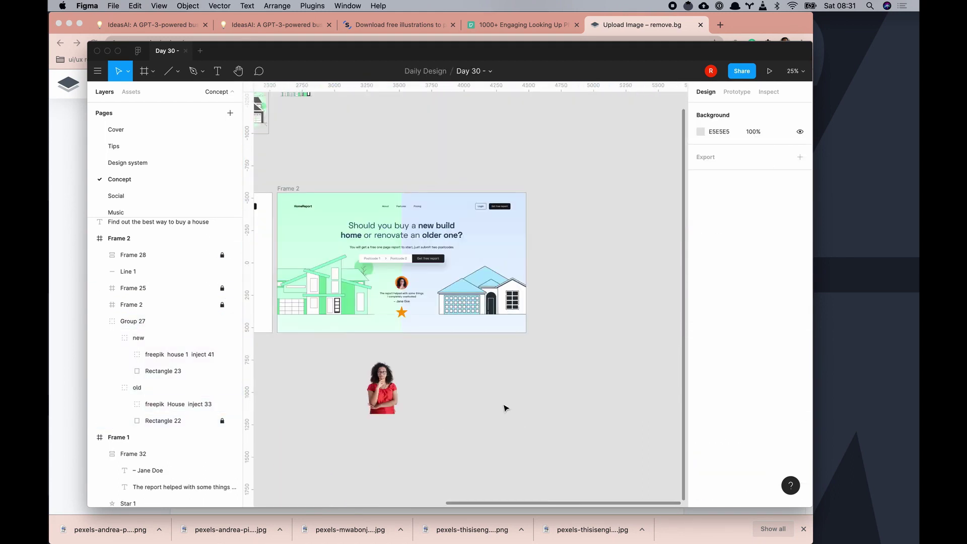
left_click(139, 337)
left_click(180, 354)
left_click(223, 371)
key("shift+Left")
key("shift+Left")
key("shift+Left")
left_click(475, 421)
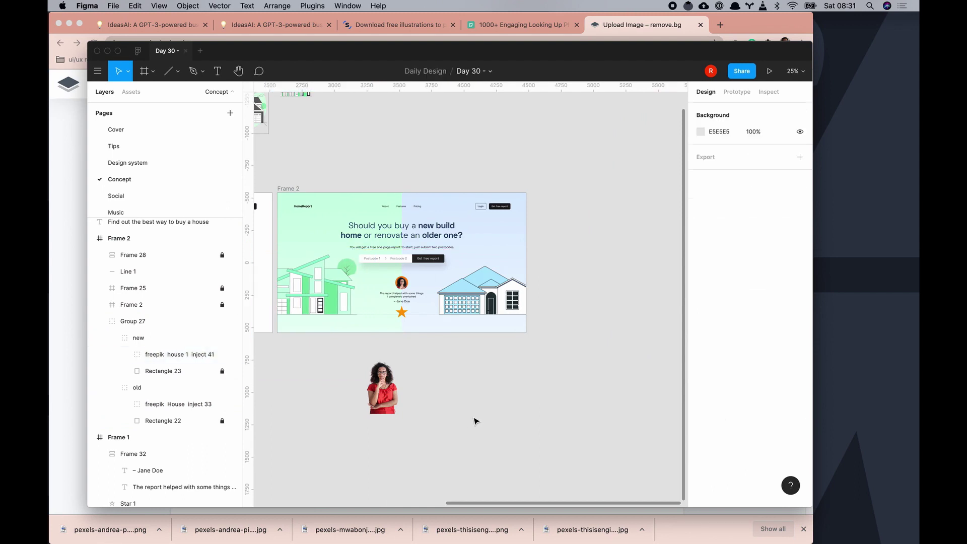
- Hide the round bush behind the left house and check the hero layout
key("plus")
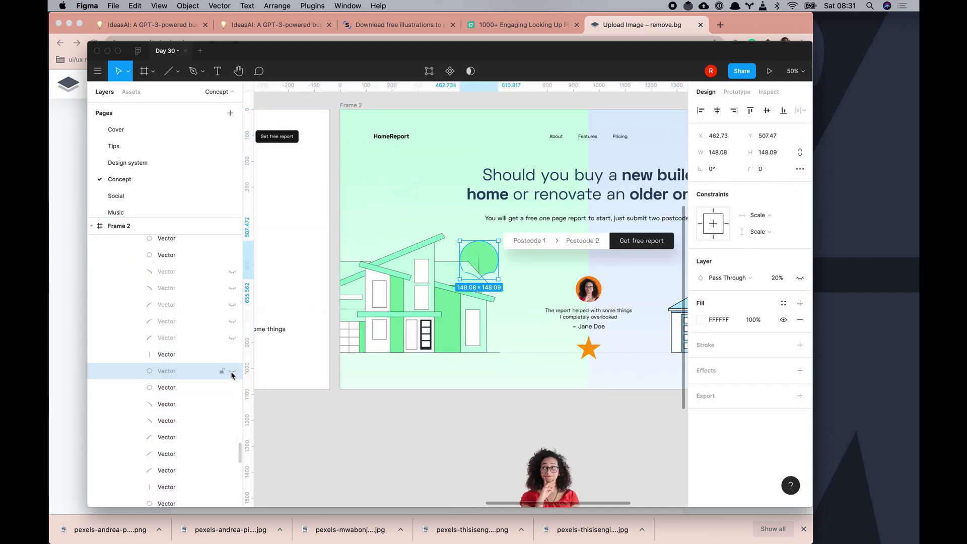
left_click(232, 355)
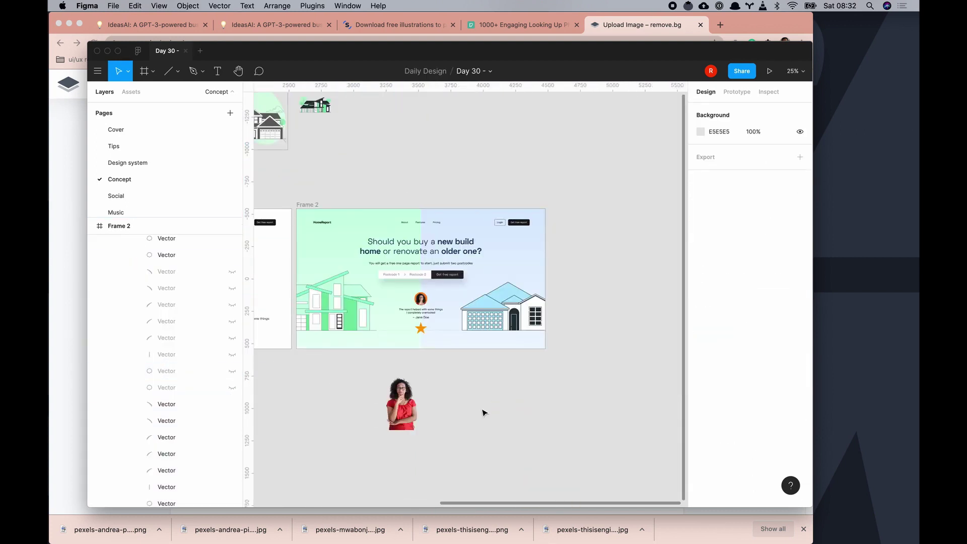
left_click(297, 300)
left_click(359, 404)
key("shift+equal")
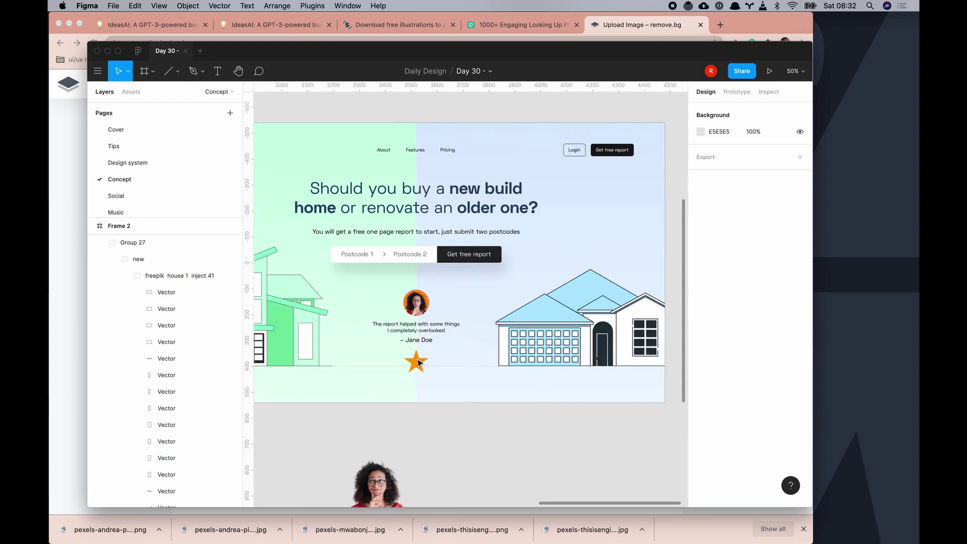
key("minus")
key("shift+equal")
left_click_drag(385, 276, 379, 314)
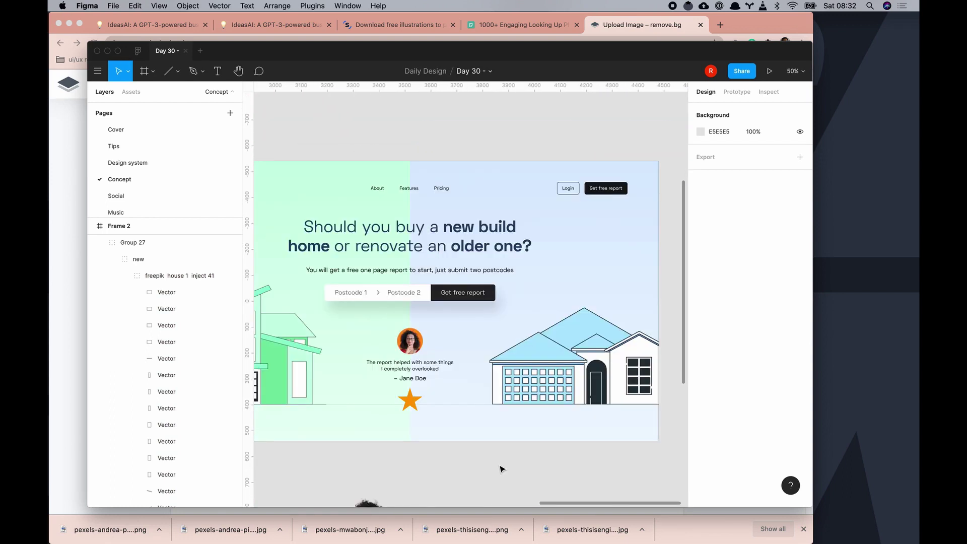
key("minus")
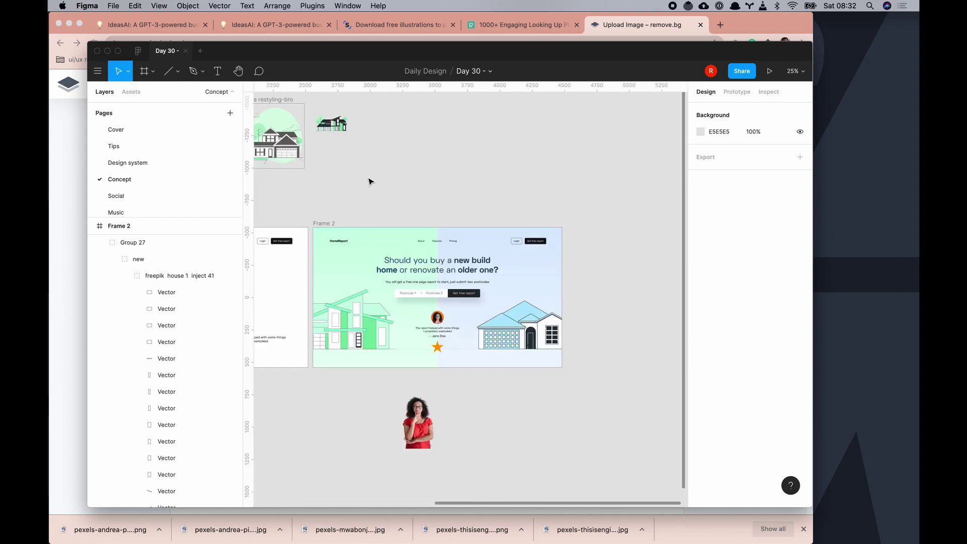
key("shift+equal")
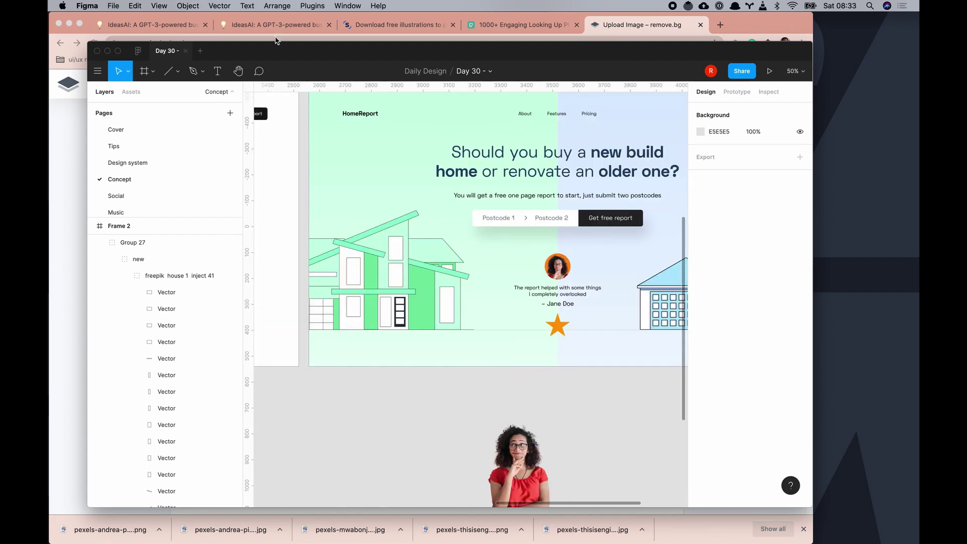
- Add a 'Made in 2020' label under the left house and a 'Made in 1910' copy under the right
key("t")
left_click(326, 342)
type("Made in 2020")
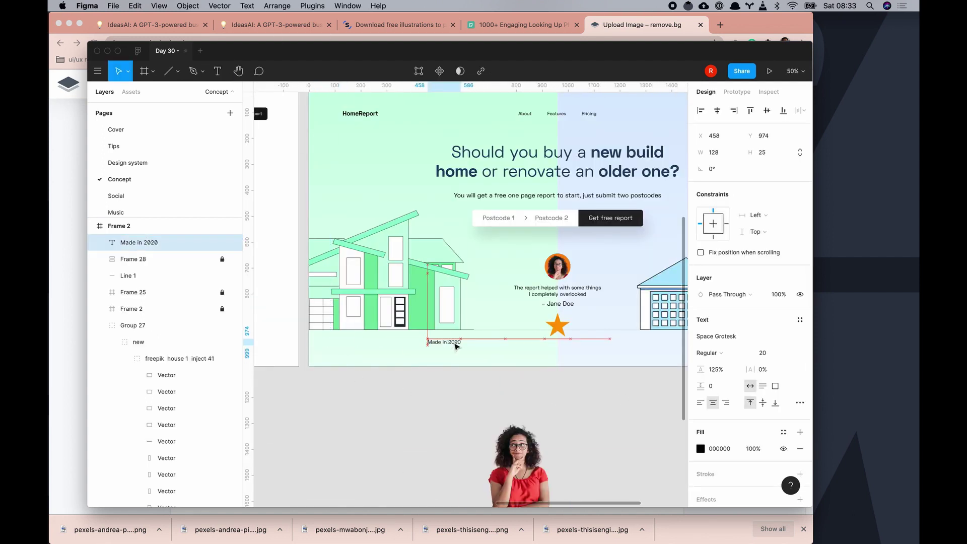
scroll(454, 346, "right", 5)
left_click_drag(294, 345, 500, 345)
type("1910")
left_click(527, 435)
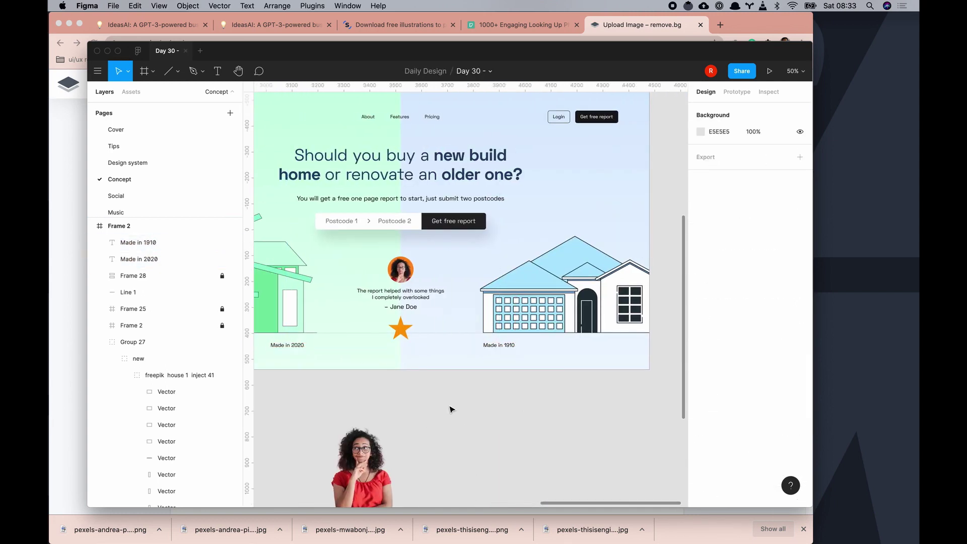
- Copy and paste the hero frame to create Frame 3
key("minus")
left_click(324, 189)
key("super+c")
key("super+v")
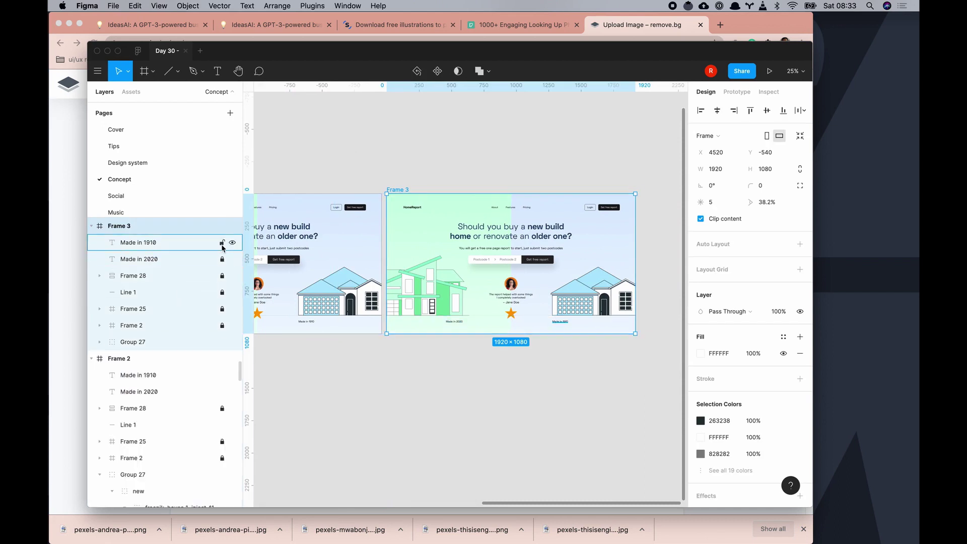
- Collapse the left house group and hide the green background rectangle
left_click(125, 376)
left_click(186, 392)
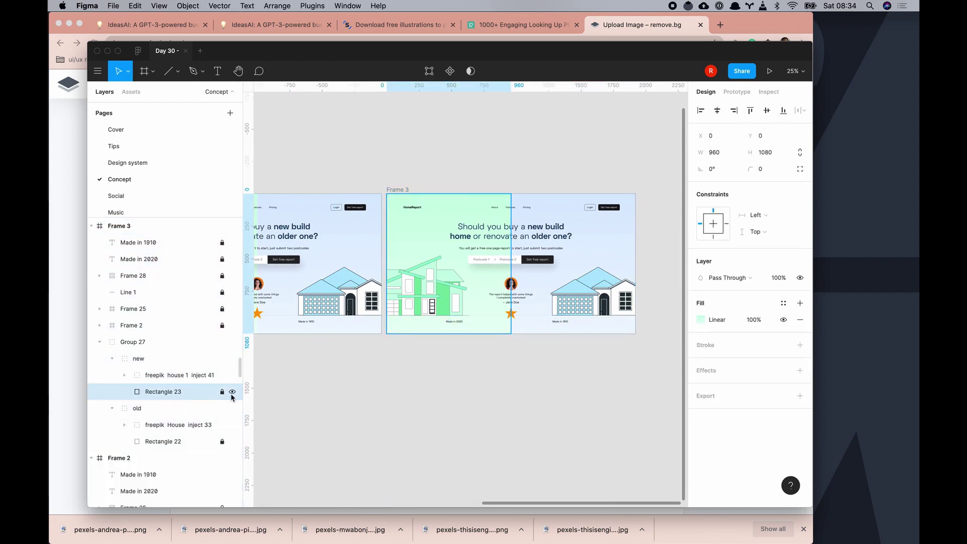
left_click(233, 392)
scroll(419, 438, "up", 3)
scroll(404, 454, "right", 5)
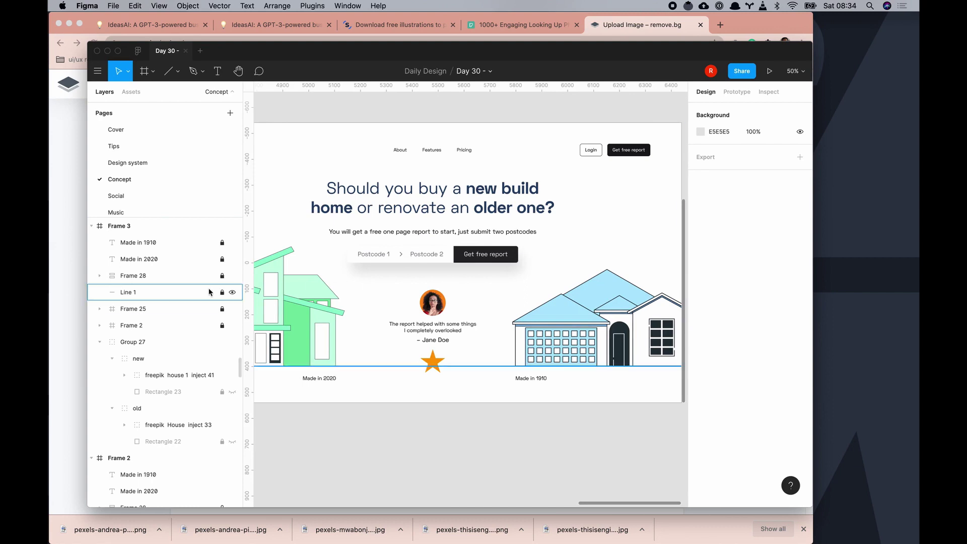
- Adjust the postcode form's drop shadow opacity, close the settings and select Frame 3's hero
left_click(443, 254)
scroll(751, 303, "down", 5)
left_click(700, 443)
left_click(627, 487)
left_click(403, 443)
scroll(403, 443, "right", 10)
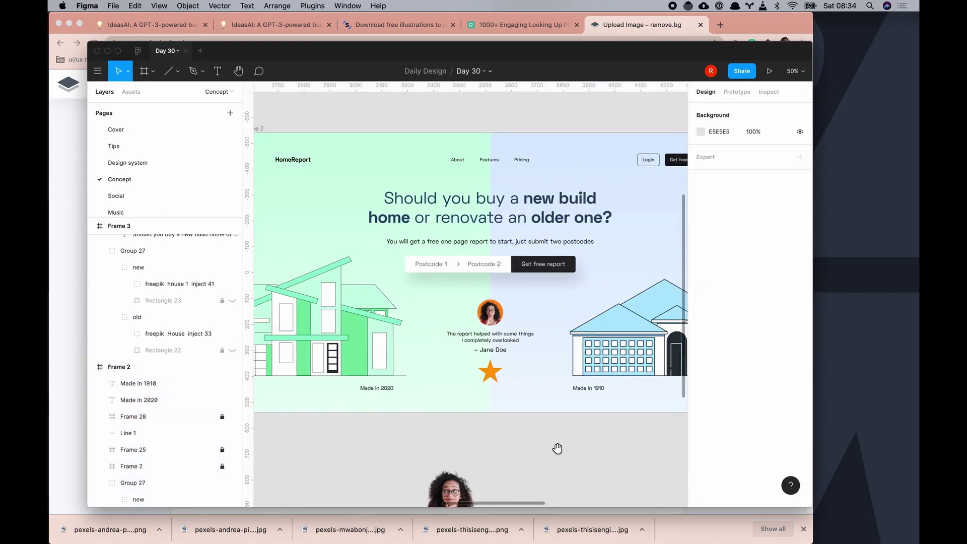
scroll(375, 449, "right", 5)
left_click(540, 252)
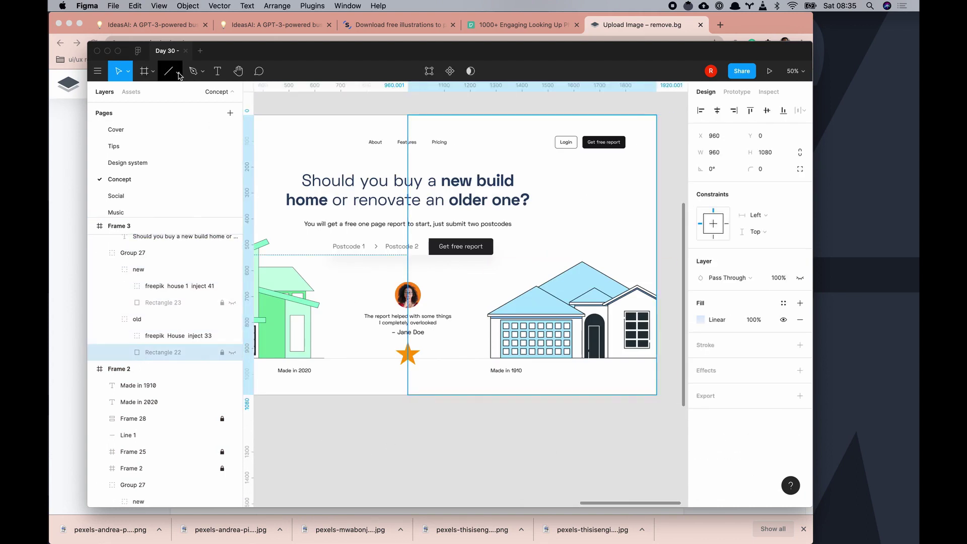
left_click(178, 71)
- Draw a 650×650 circle near the right-hand house with a light blue fill
left_click(166, 132)
left_click_drag(431, 152, 599, 321)
left_click(722, 154)
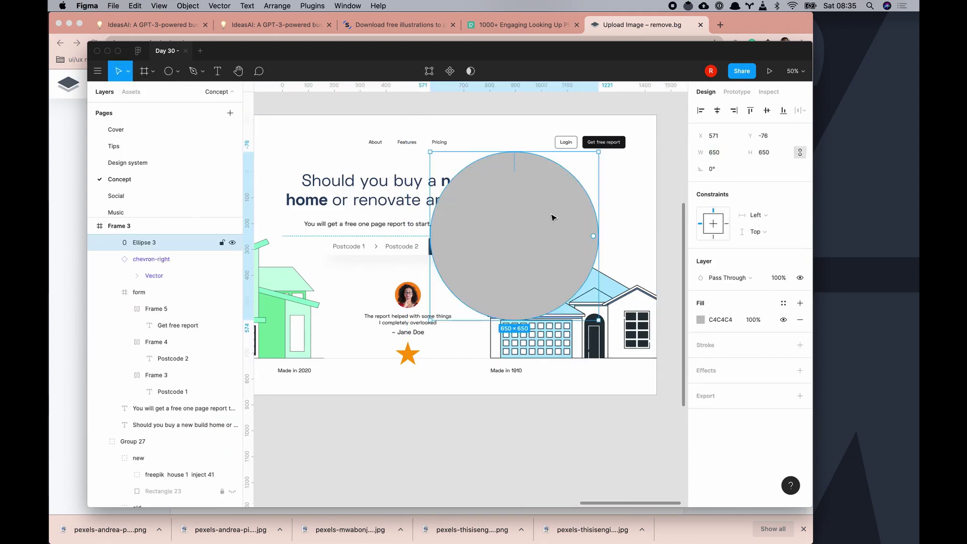
left_click_drag(553, 217, 614, 256)
left_click(700, 319)
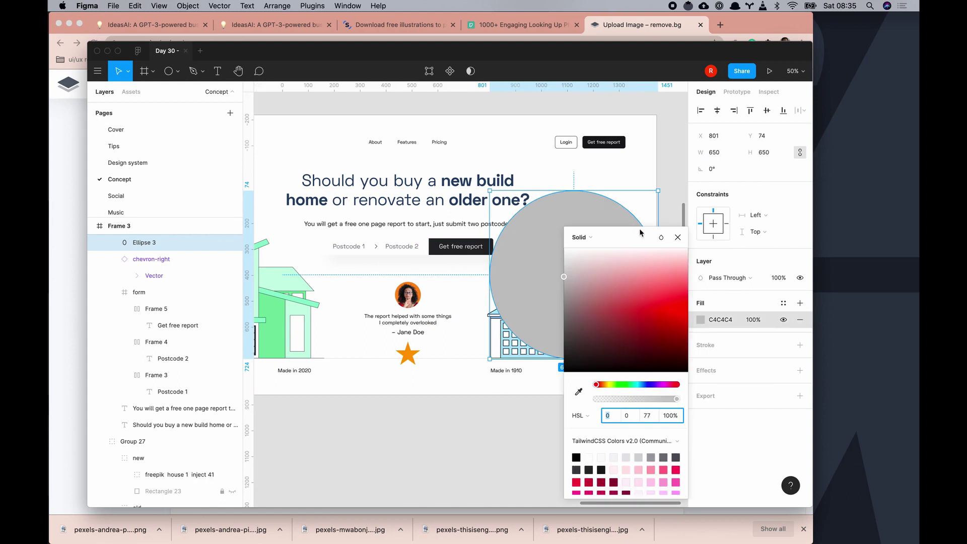
scroll(620, 464, "down", 3)
left_click(570, 423)
left_click(572, 252)
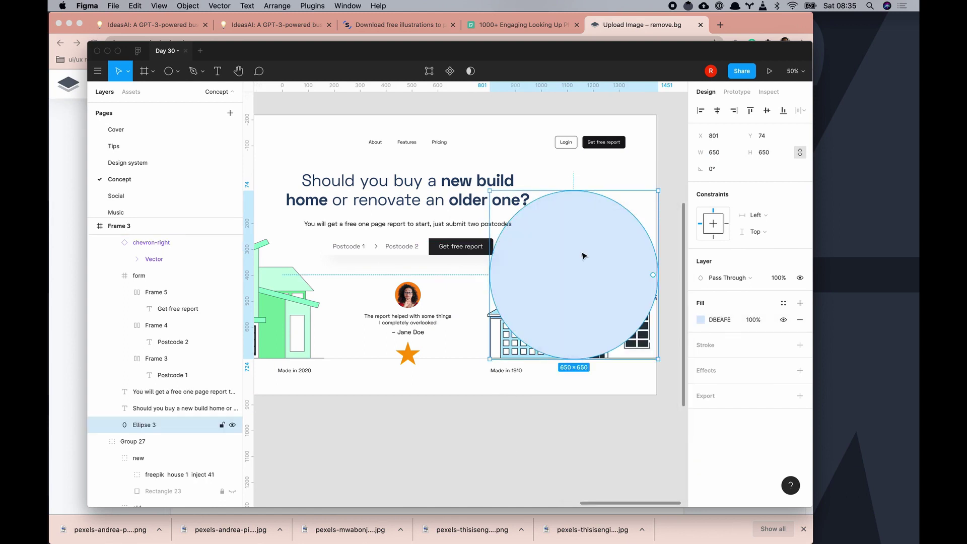
- Move the blue circle into the older house's group and paste a copy into the new house's group
key("ctrl+x")
key("ctrl+v")
left_click(514, 441)
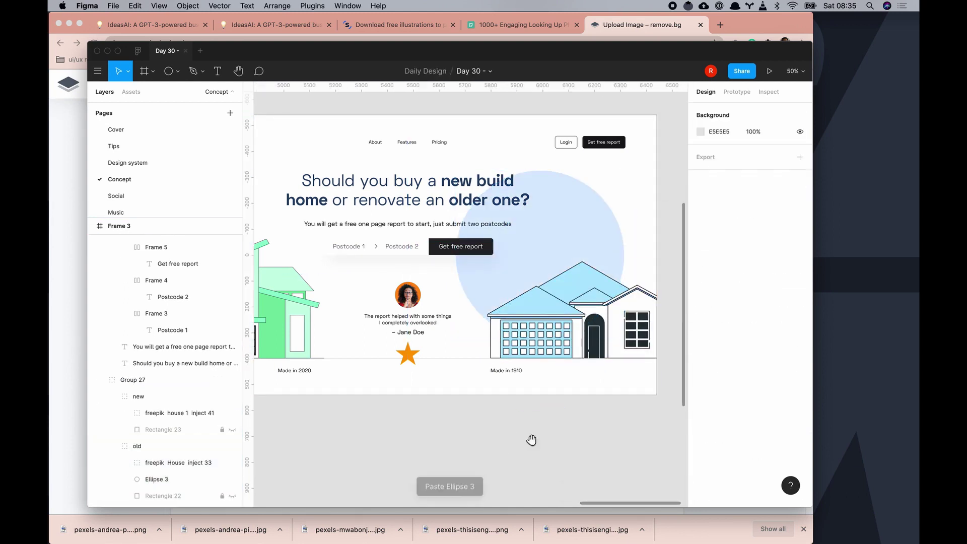
left_click(551, 235)
left_click(555, 428)
scroll(424, 435, "left", 3)
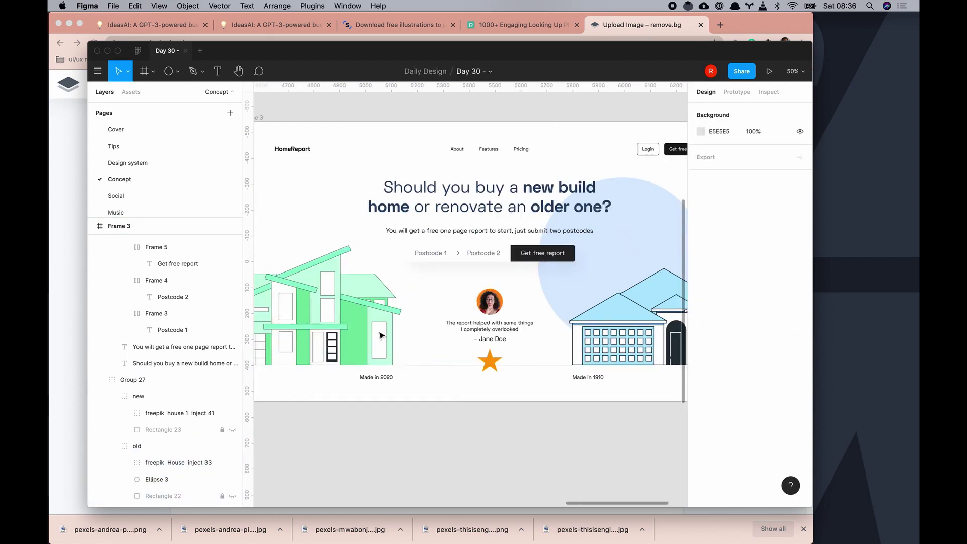
key("ctrl+v")
- Give the copied circle a linear gradient from pale mint to transparent
left_click(701, 319)
left_click(582, 237)
left_click(579, 250)
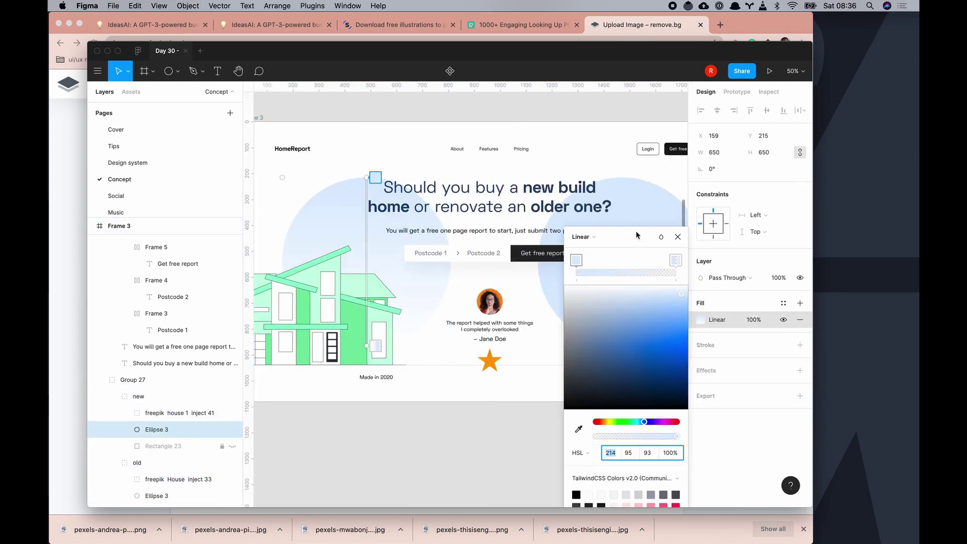
left_click_drag(636, 239, 655, 176)
scroll(624, 439, "down", 1)
scroll(625, 447, "down", 2)
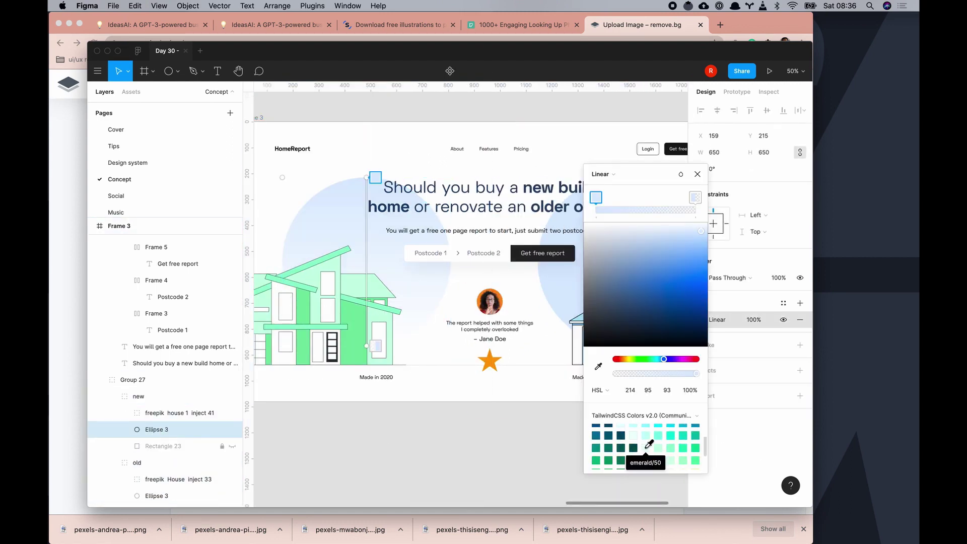
left_click(646, 443)
left_click(695, 197)
scroll(615, 431, "up", 3)
left_click(523, 452)
scroll(540, 443, "down", 1)
scroll(539, 443, "left", 1)
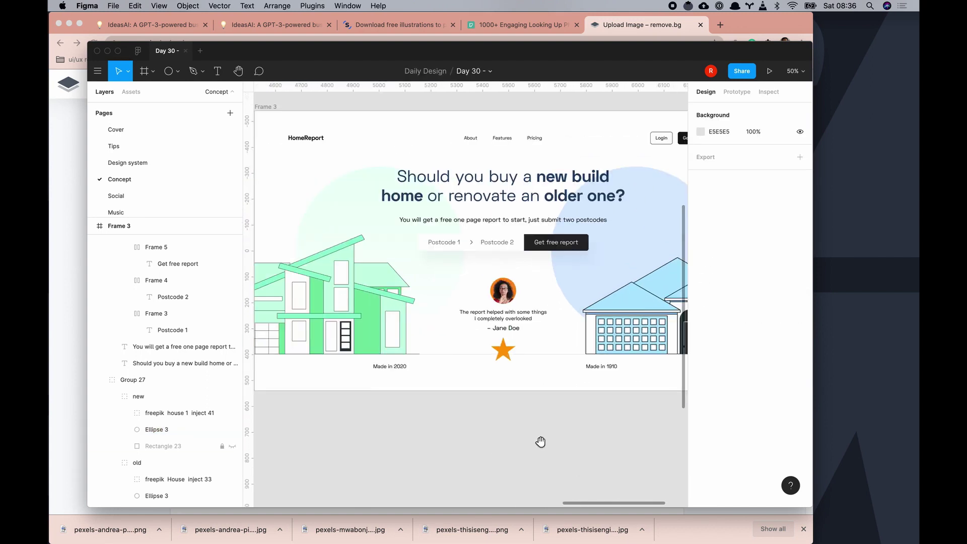
left_click(355, 218)
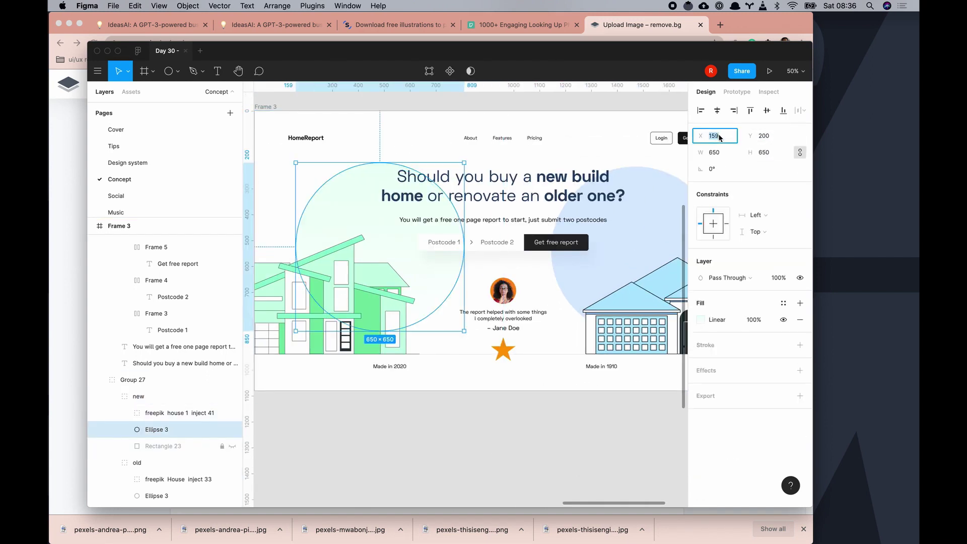
key("Escape")
- Position the blue circle behind the older house at X 1270, Y 200
scroll(469, 251, "right", 2)
scroll(469, 252, "up", 1)
left_click(156, 496)
left_click(700, 319)
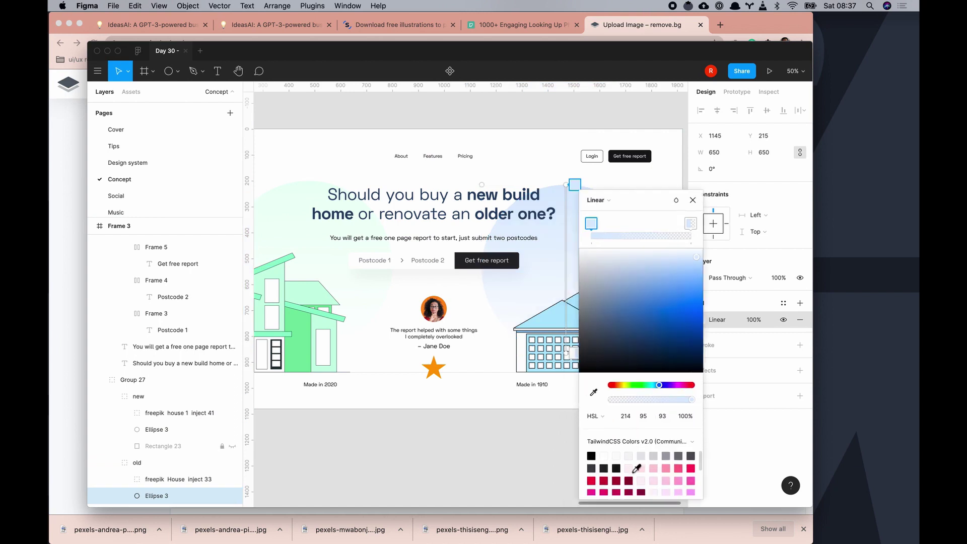
left_click(533, 479)
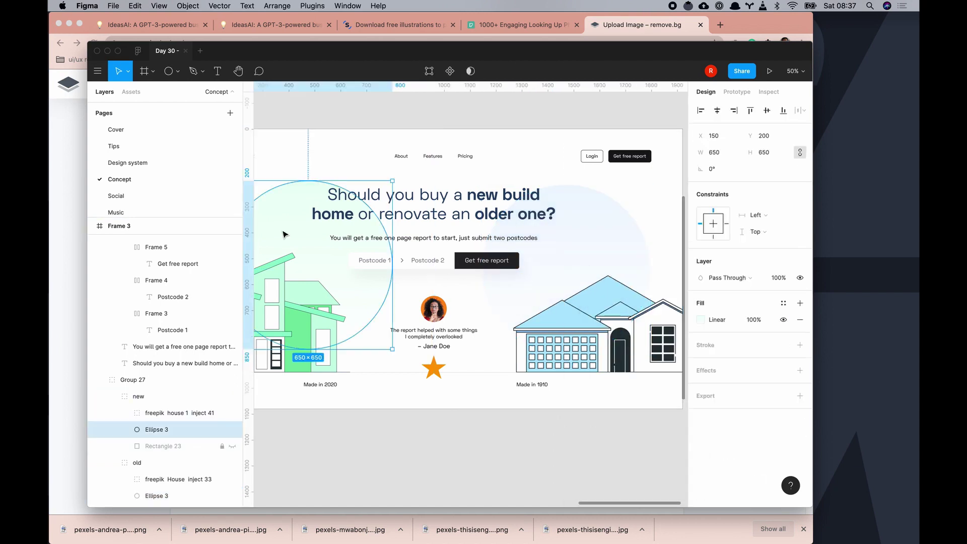
left_click_drag(604, 227, 605, 223)
type("1270")
key("Return")
scroll(554, 262, "right", 3)
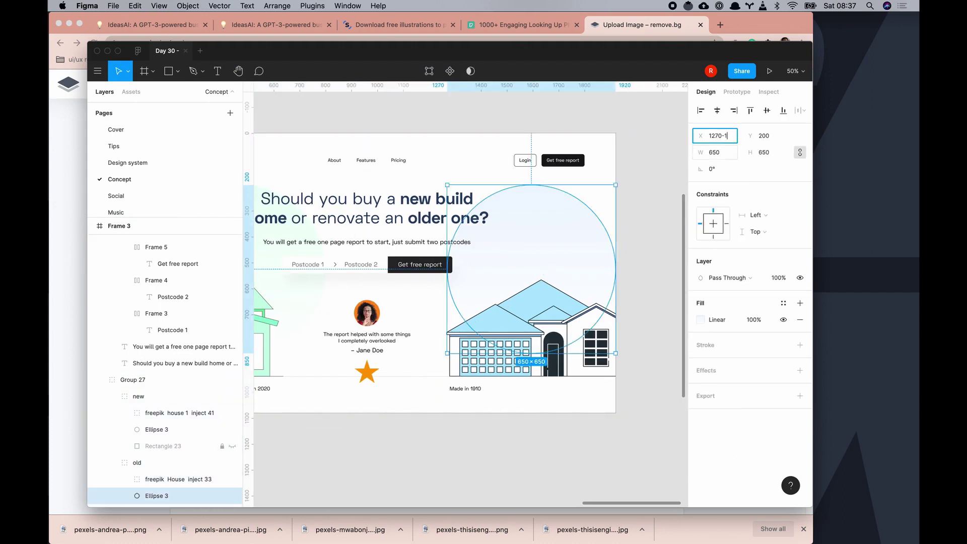
left_click(461, 435)
scroll(461, 435, "left", 3)
scroll(461, 435, "down", 1)
- Inspect the postcode form's nested layers: fields, Get free report button and text
key("shift+0")
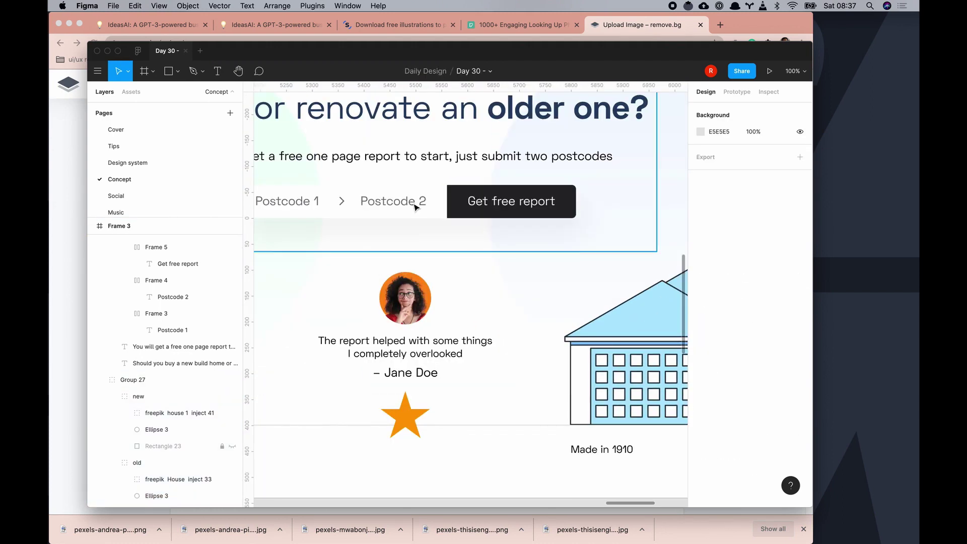
left_click(287, 201, "super")
left_click(525, 290)
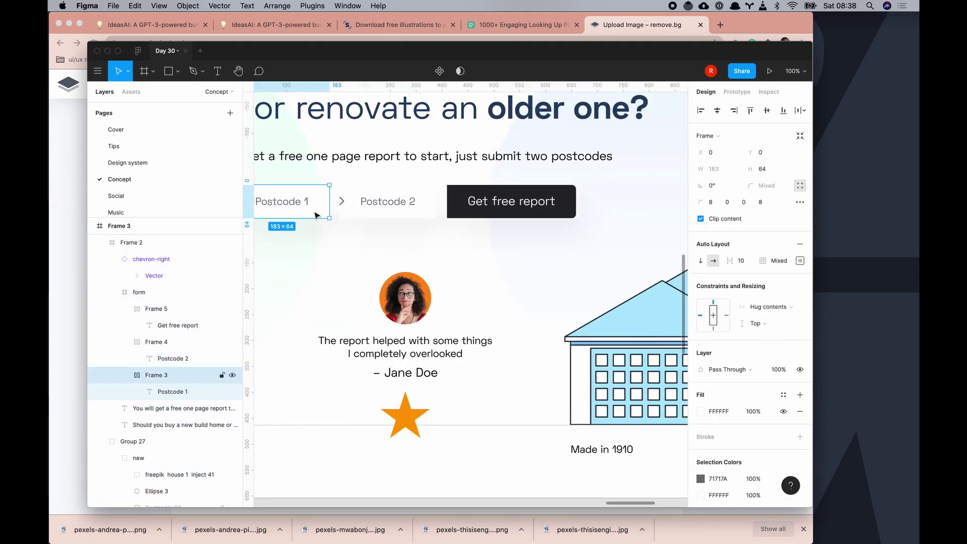
left_click(512, 202)
key("Escape")
left_click(479, 259)
scroll(479, 259, "left", 3)
left_click(524, 205, "super")
scroll(496, 241, "right", 3)
left_click(138, 292)
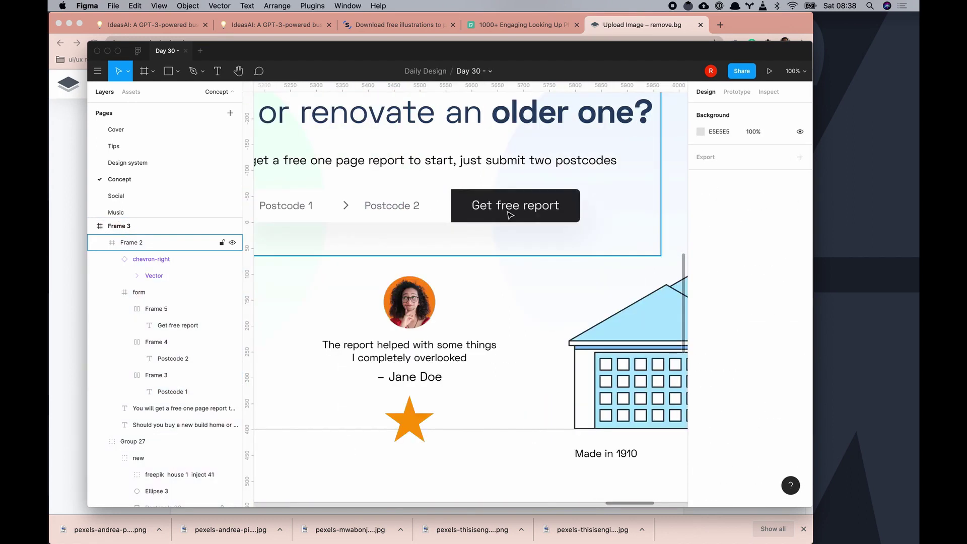
left_click(178, 324)
left_click(570, 214)
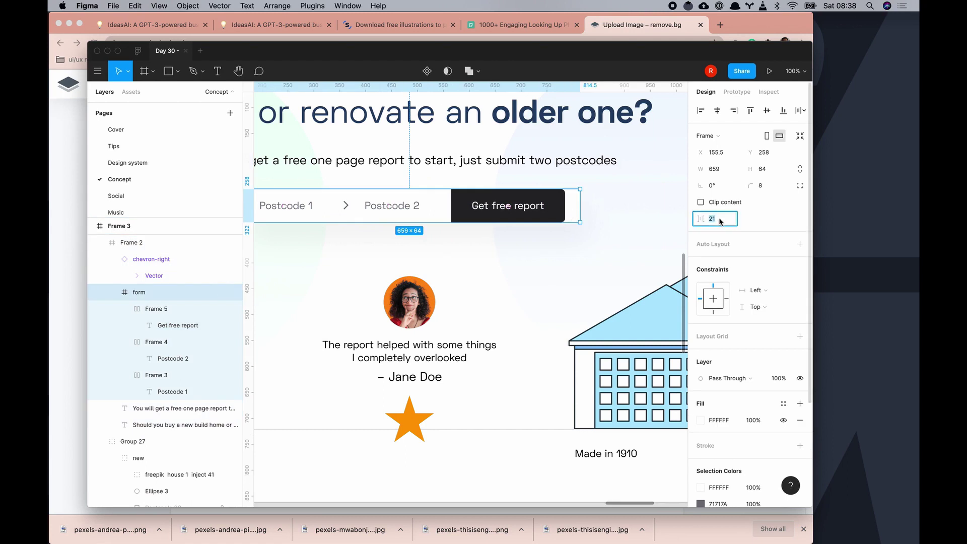
scroll(536, 285, "right", 1)
- Zoom out and highlight the words 'new build home' in the headline text
key("minus")
left_click(546, 450)
left_click(481, 181)
left_click_drag(464, 182, 351, 203)
- Colour the headline's 'new build home' blue and 'older one' green
left_click(701, 432)
left_click(645, 469)
left_click(688, 431)
left_click(700, 432)
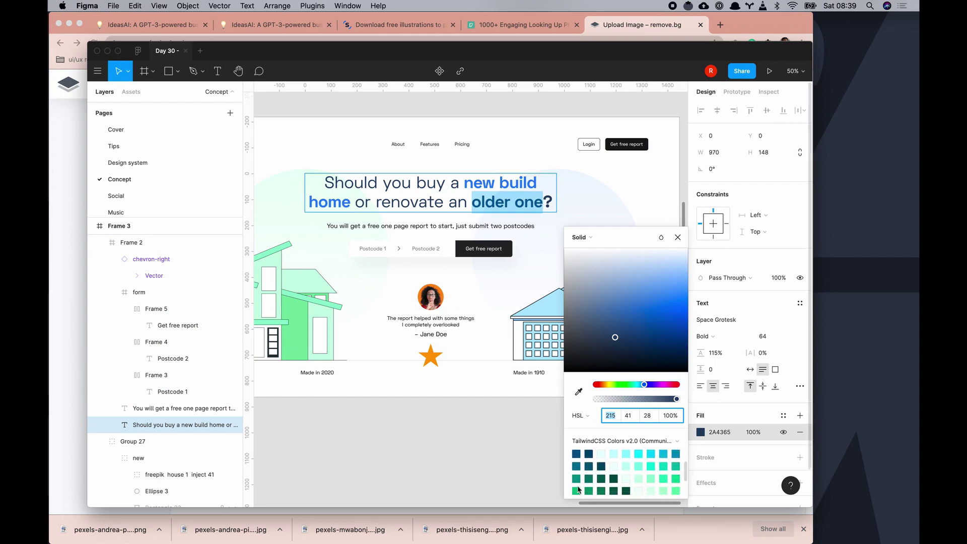
left_click(578, 489)
left_click(470, 432)
scroll(543, 403, "down", 1)
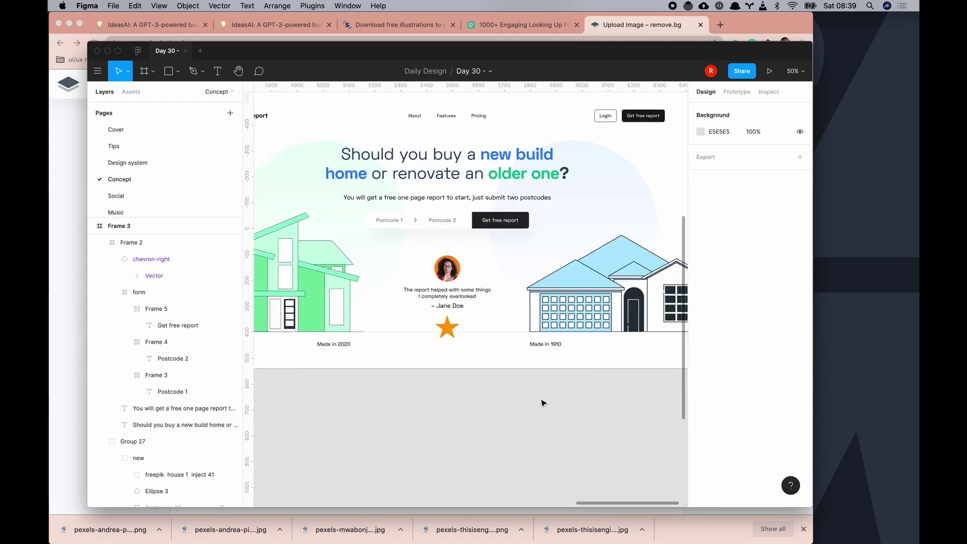
scroll(543, 403, "up", 1)
scroll(484, 410, "right", 1)
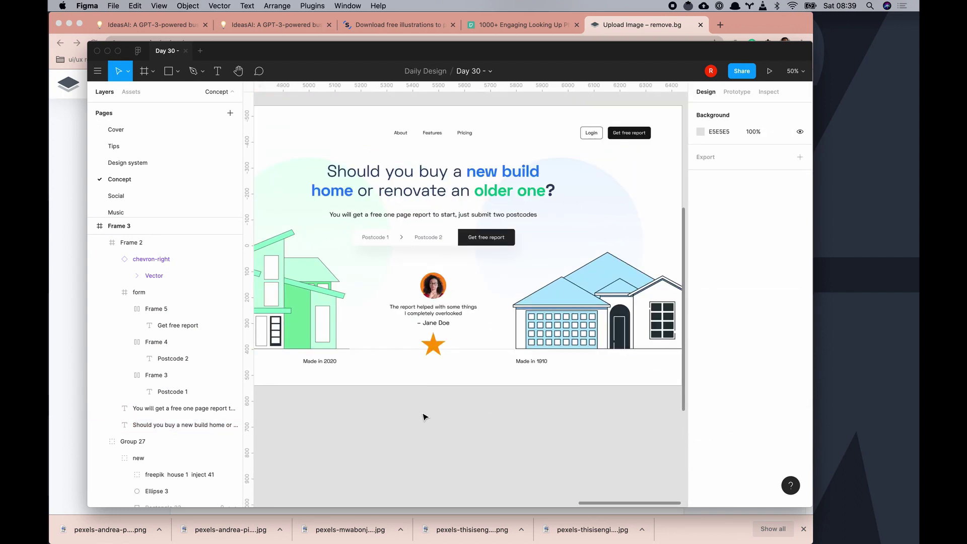
- Widen the headline text box so 'new build home' stays together on one line
double_click(512, 174)
left_click_drag(559, 174, 573, 173)
left_click(444, 421)
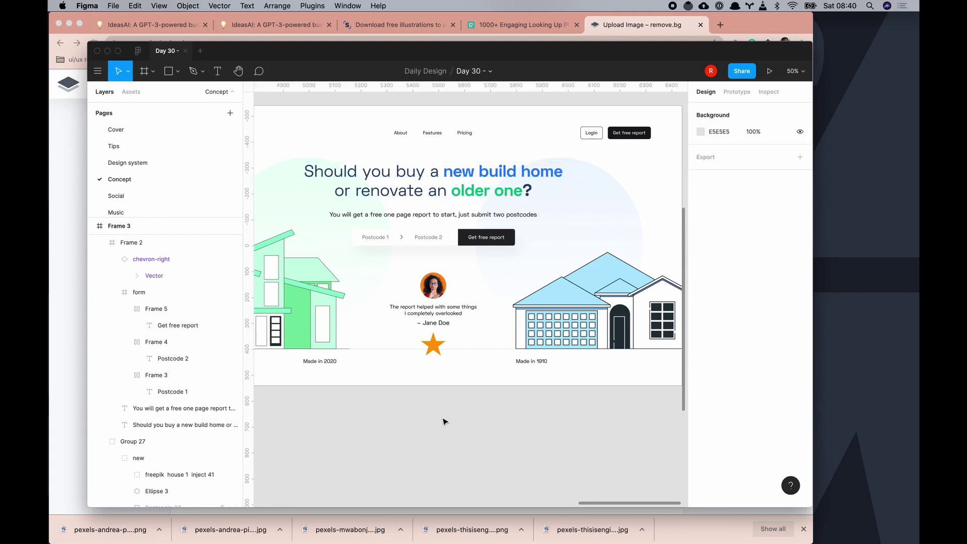
scroll(434, 417, "right", 10)
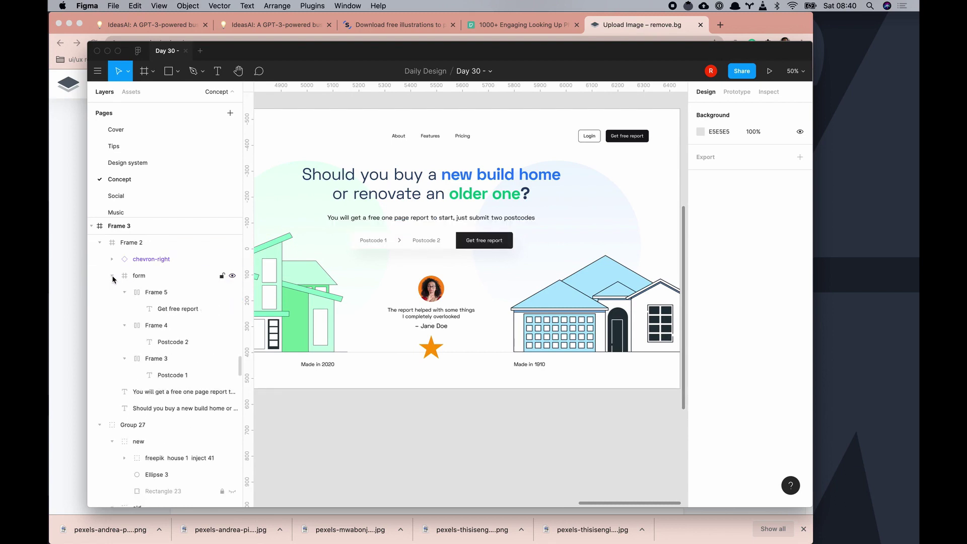
scroll(428, 432, "down", 2)
scroll(428, 432, "up", 2)
scroll(537, 281, "up", 1)
left_click(524, 210)
left_click(478, 447)
- Recolour 'older one' blue 3B82F6 and 'new build home' emerald green 10B981
double_click(483, 215)
left_click_drag(483, 215, 526, 211)
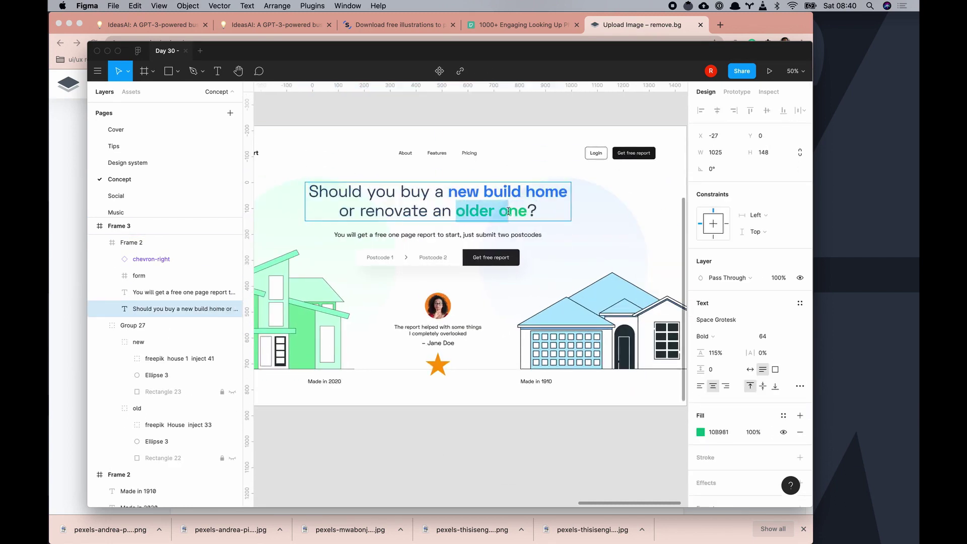
left_click(700, 432)
left_click(643, 475)
left_click_drag(449, 192, 568, 192)
left_click(700, 431)
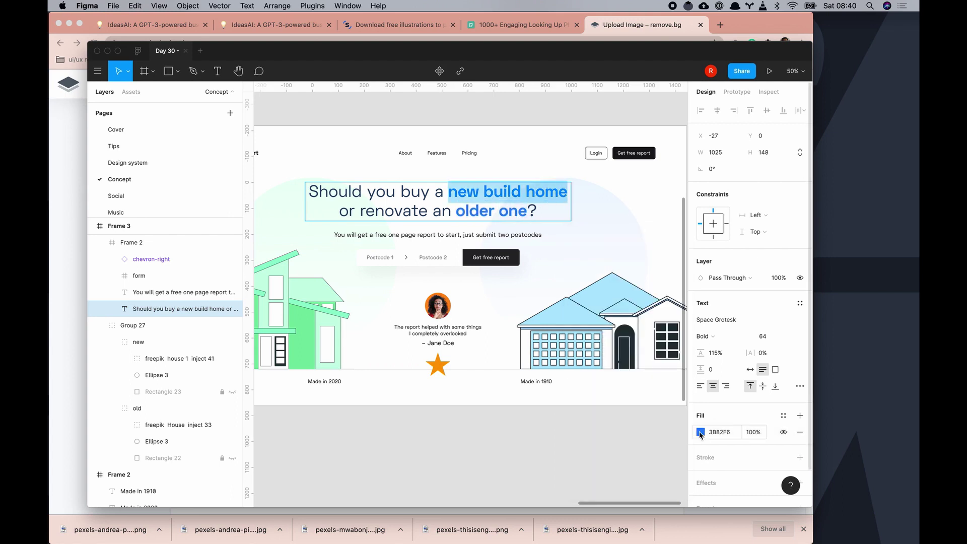
scroll(634, 476, "down", 3)
left_click(576, 479)
left_click(469, 429)
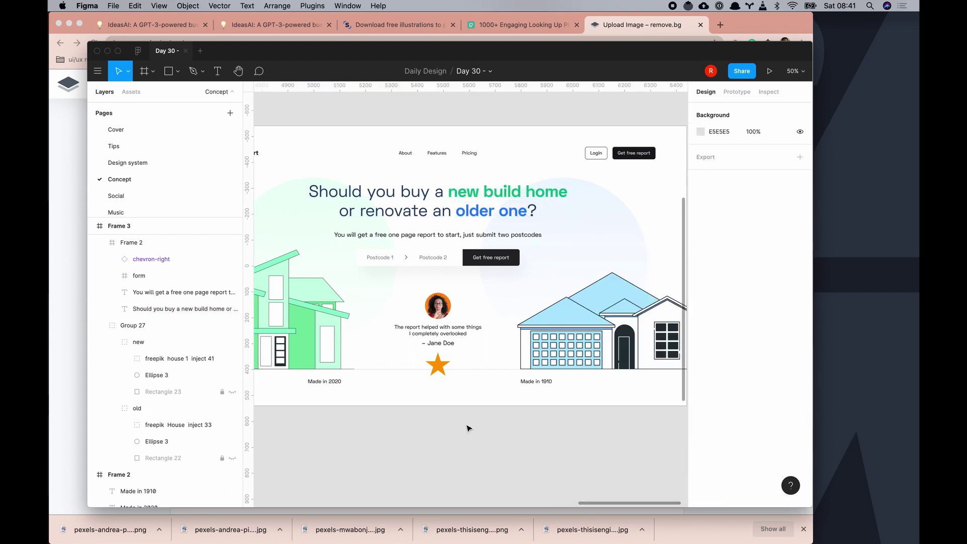
left_click(68, 23)
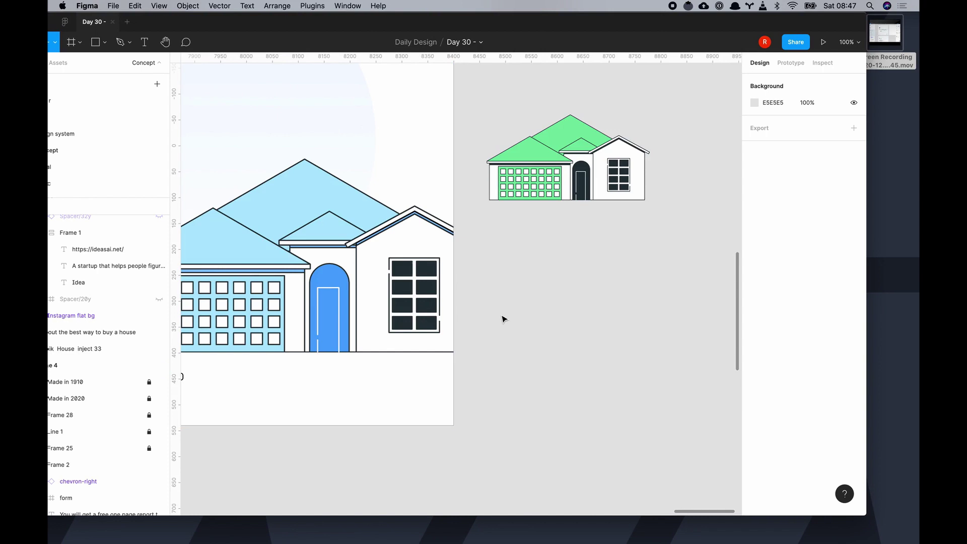
- Turn the older house's second-row right window pane blue
scroll(503, 319, "up", 5)
left_click(460, 241)
left_click(135, 6)
left_click(194, 208)
left_click(94, 432)
left_click(754, 290)
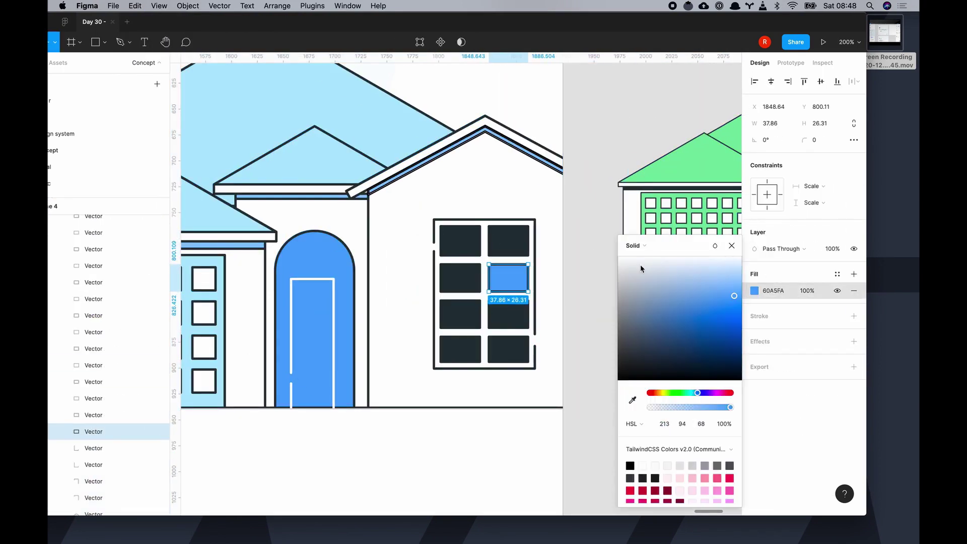
left_click(93, 365)
- Sample the blue onto the top-right and third-row left window panes with the eyedropper
left_click(656, 326)
scroll(657, 326, "down", 2)
double_click(460, 206)
left_click(754, 307)
left_click(632, 400)
left_click(473, 241)
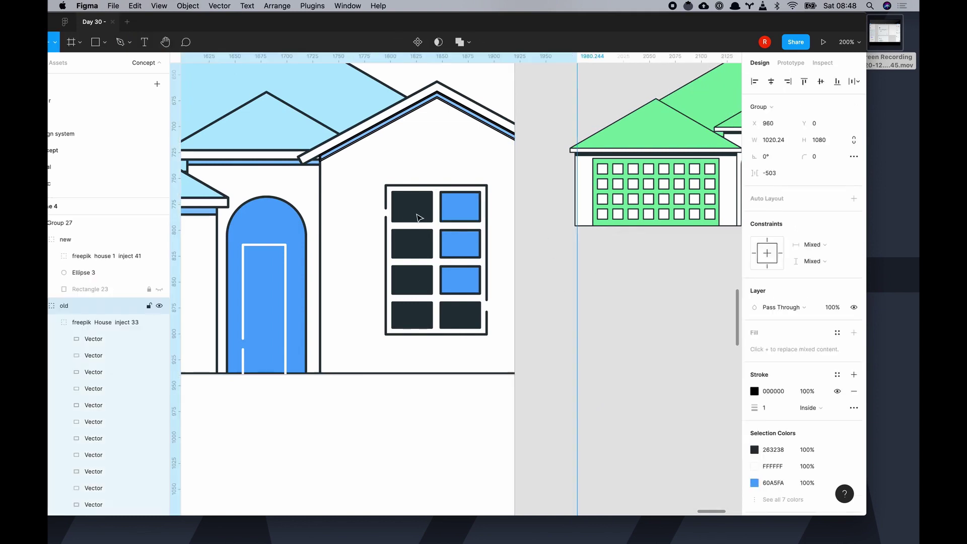
left_click(406, 244)
double_click(412, 280)
left_click(755, 307)
left_click(632, 400)
left_click(468, 274)
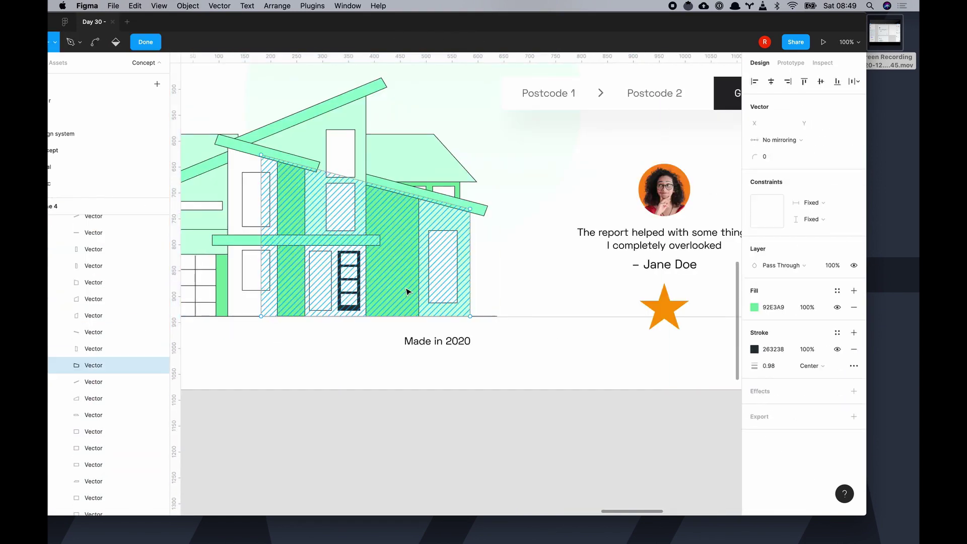
- Give a wall section of the new house the brighter mint green 6EE7B7
left_click(93, 365)
left_click(755, 291)
left_click(632, 400)
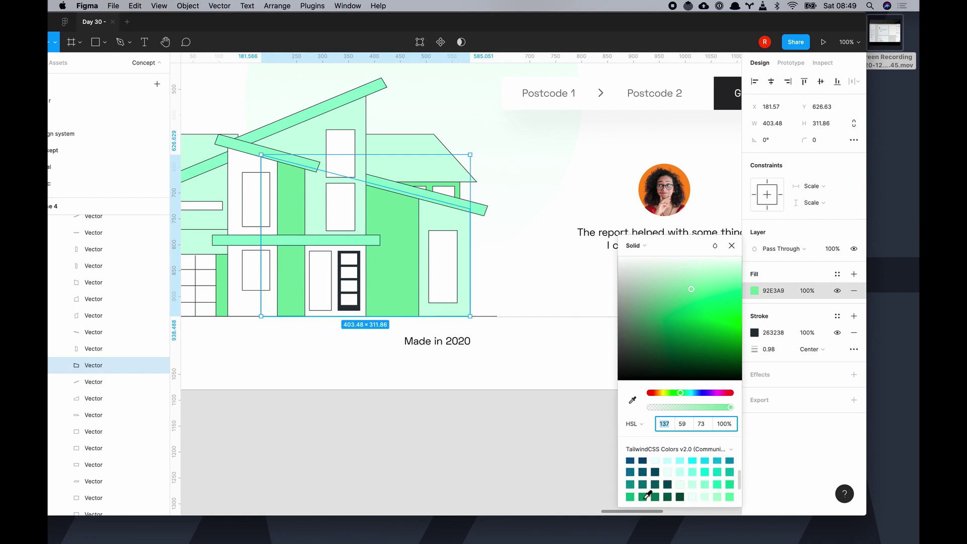
left_click(718, 497)
key("Escape")
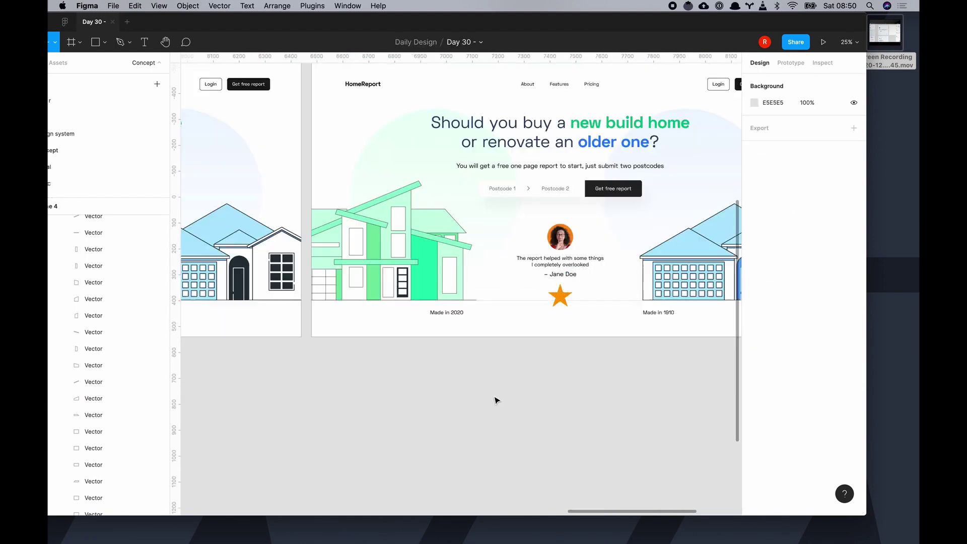